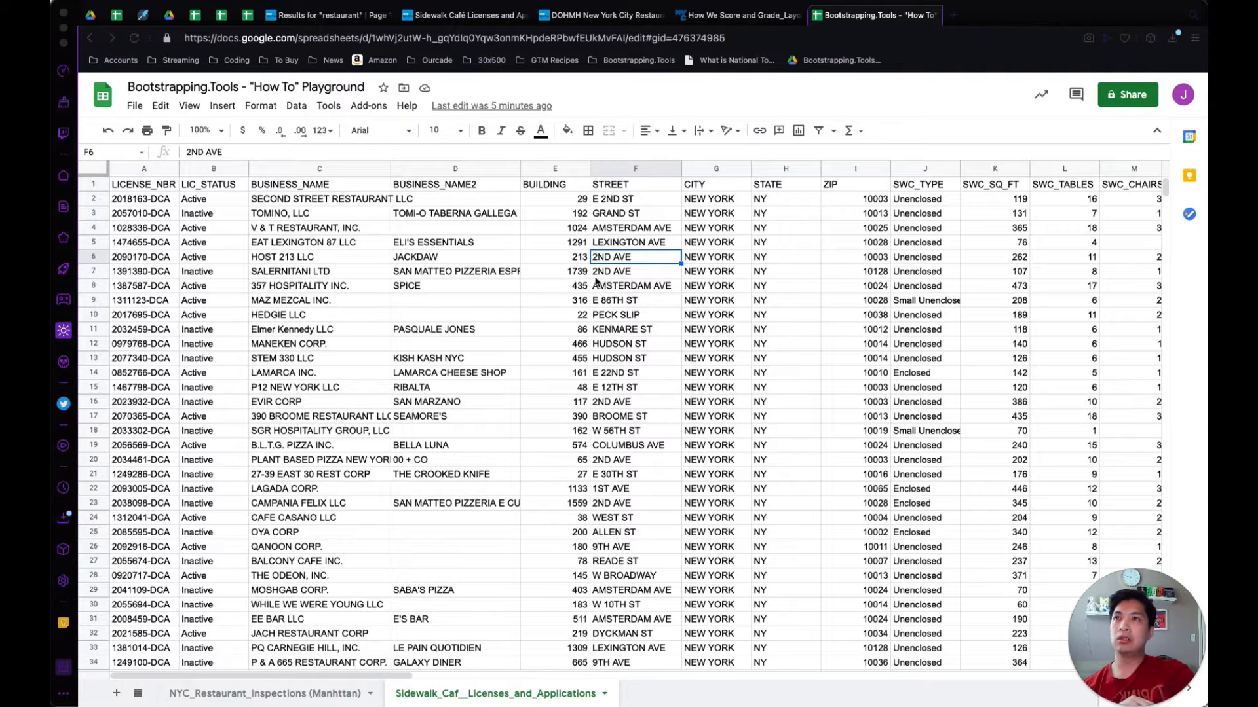
# Step: Look over the building, street, city and state values of EAT LEXINGTON 87 LLC in row 5
pyautogui.click(579, 243)
pyautogui.moveTo(580, 244); pyautogui.dragTo(594, 246)
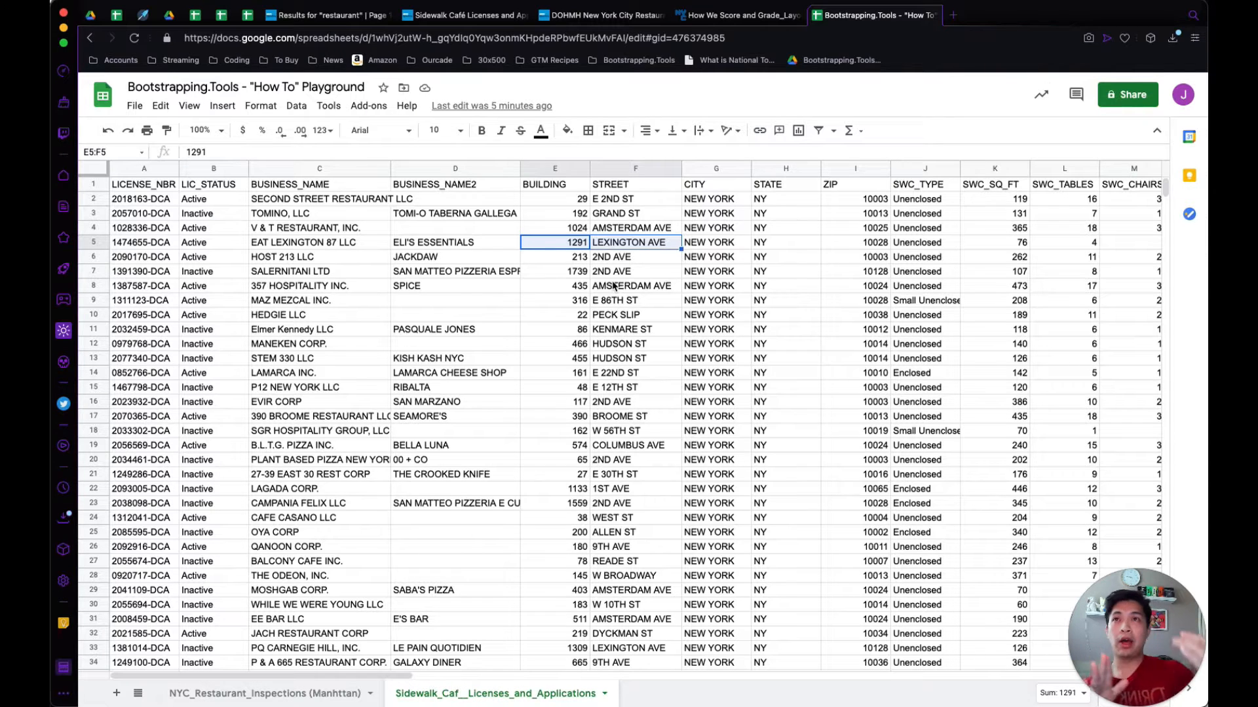
pyautogui.click(719, 246)
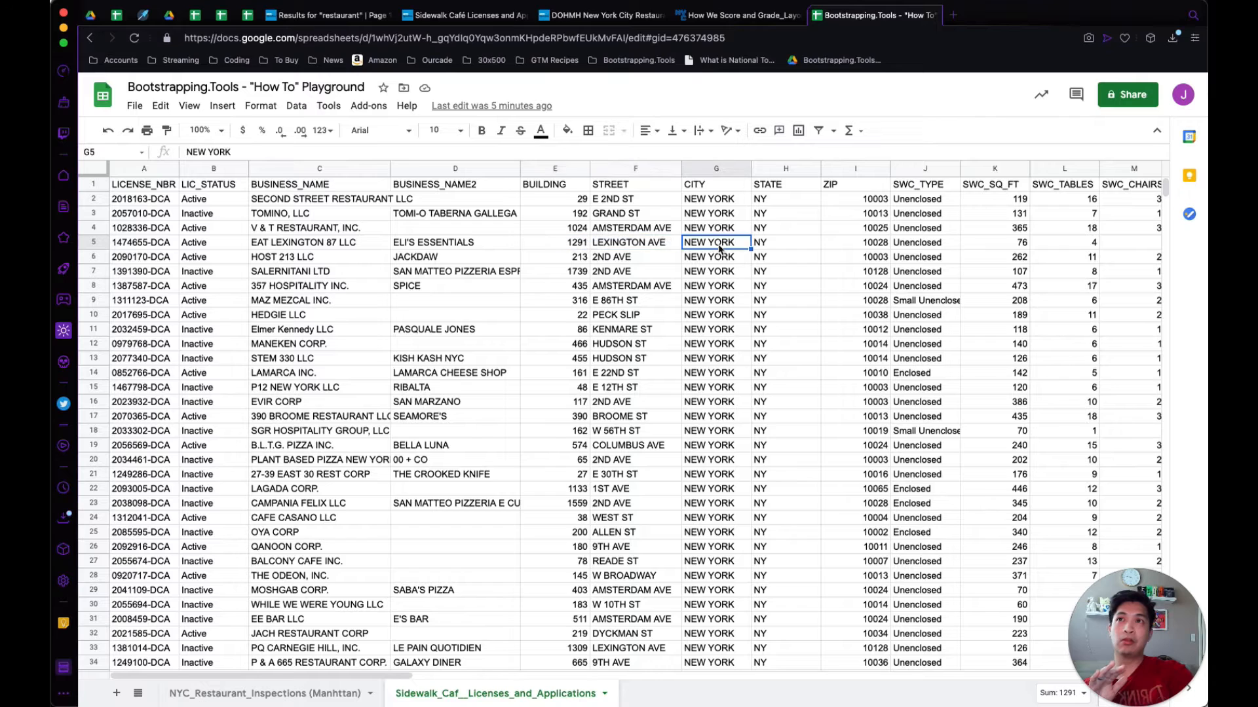
pyautogui.press('Right')
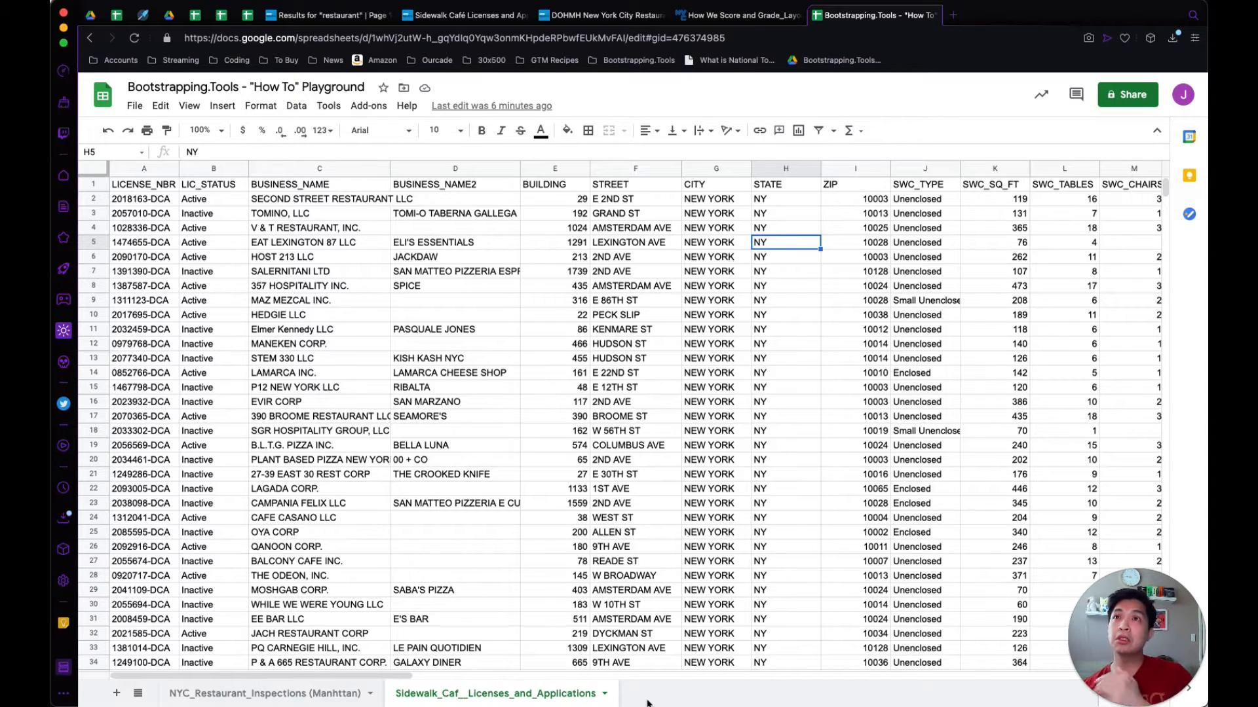
# Step: Open the NYC_Restaurant_Inspections (Manhttan) sheet and widen its Full Address column so the addresses fit
pyautogui.click(288, 692)
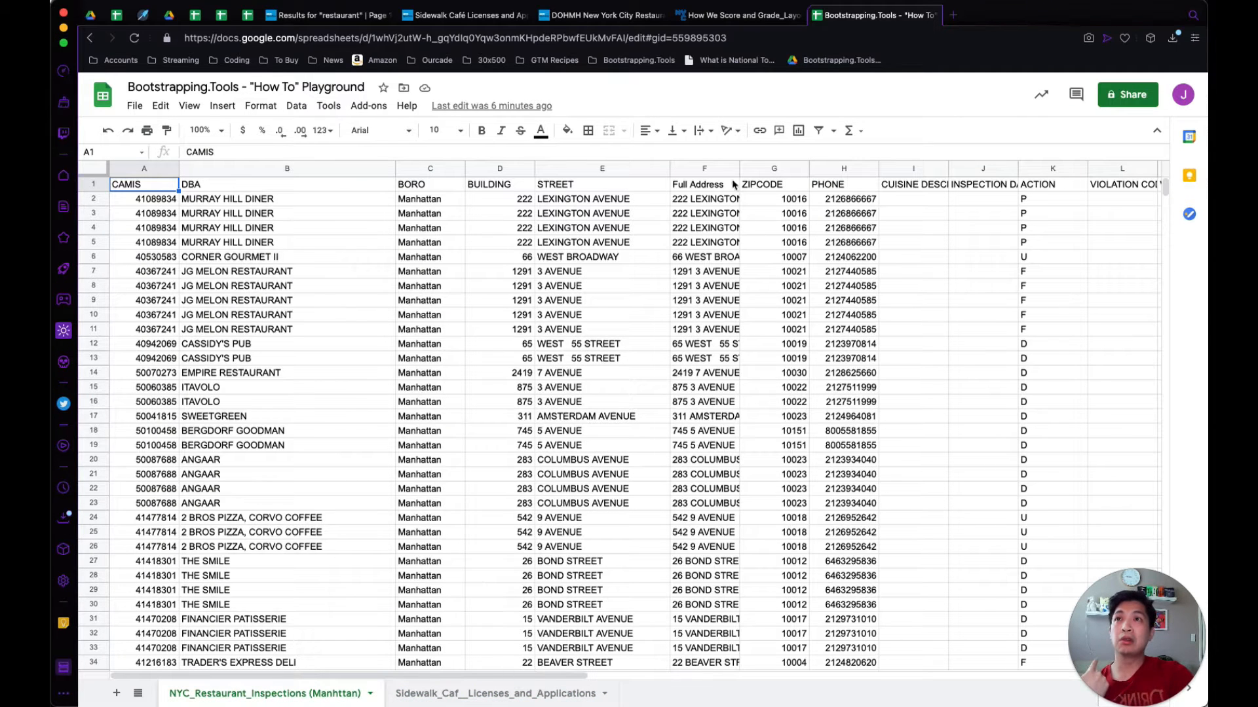
pyautogui.moveTo(739, 169); pyautogui.dragTo(786, 211)
pyautogui.click(753, 203)
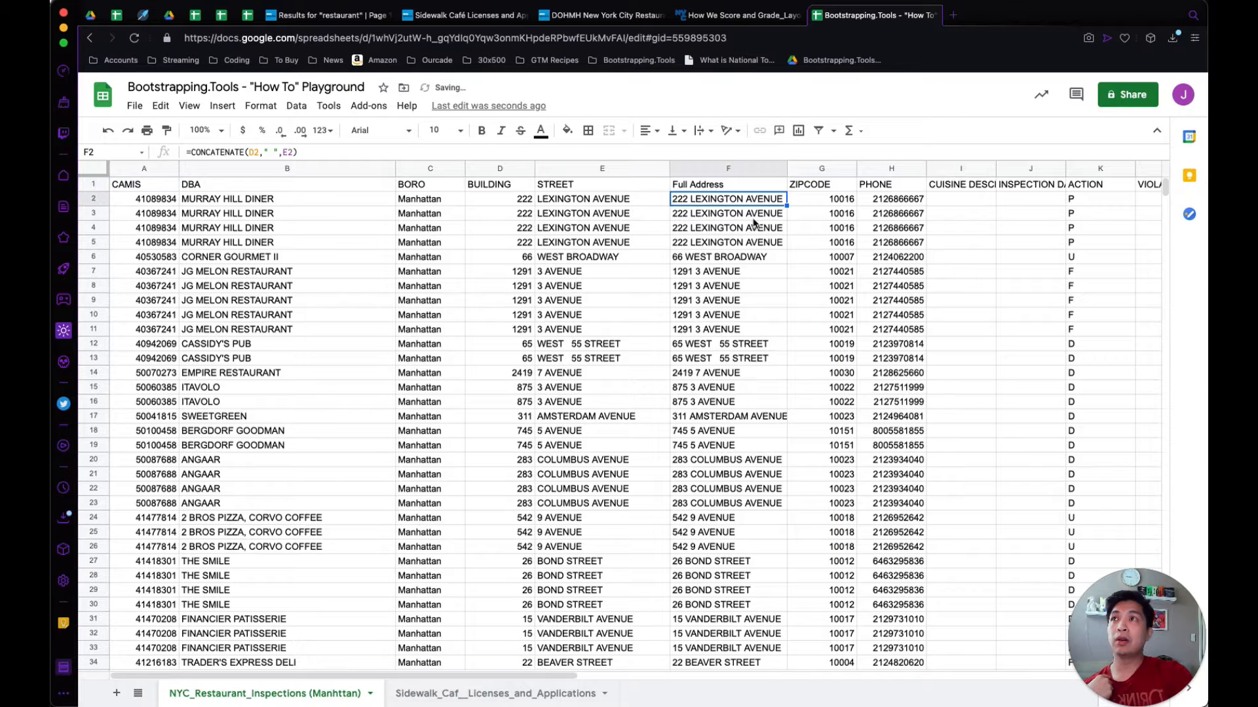
# Step: Examine how the Full Address formula combines the building and street cells in rows 2 and 12
pyautogui.click(517, 200)
pyautogui.click(543, 201)
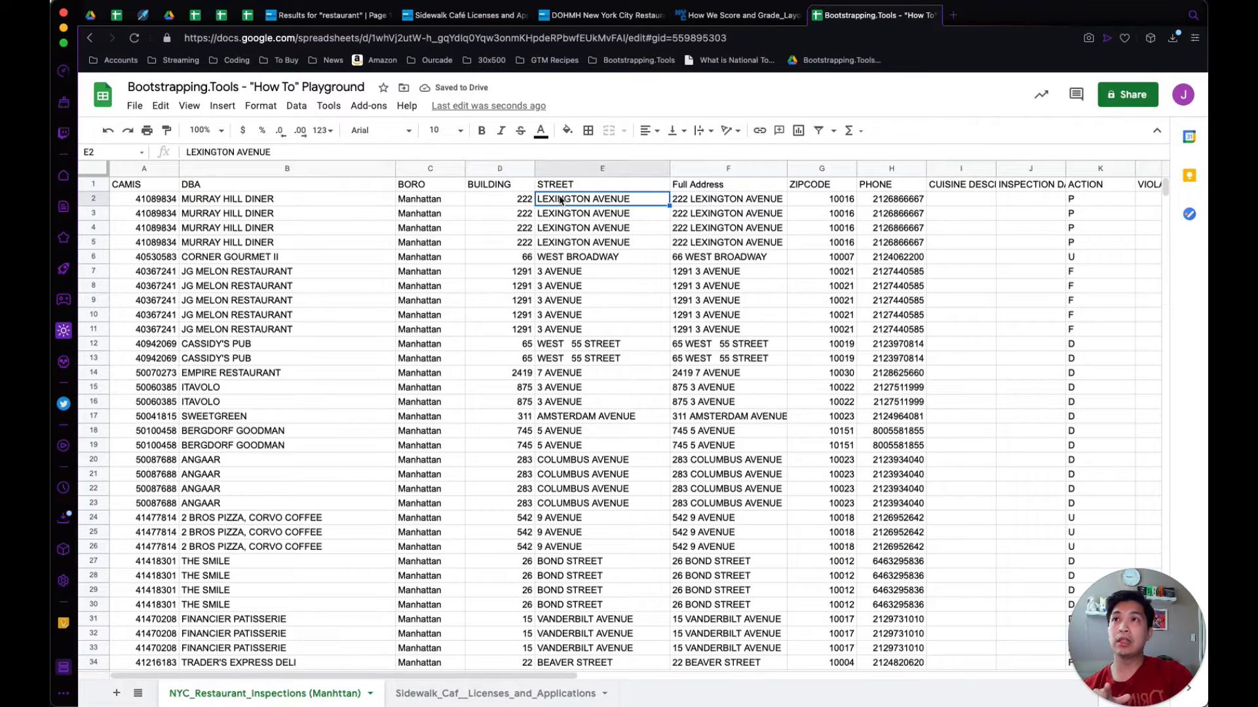
pyautogui.click(725, 202)
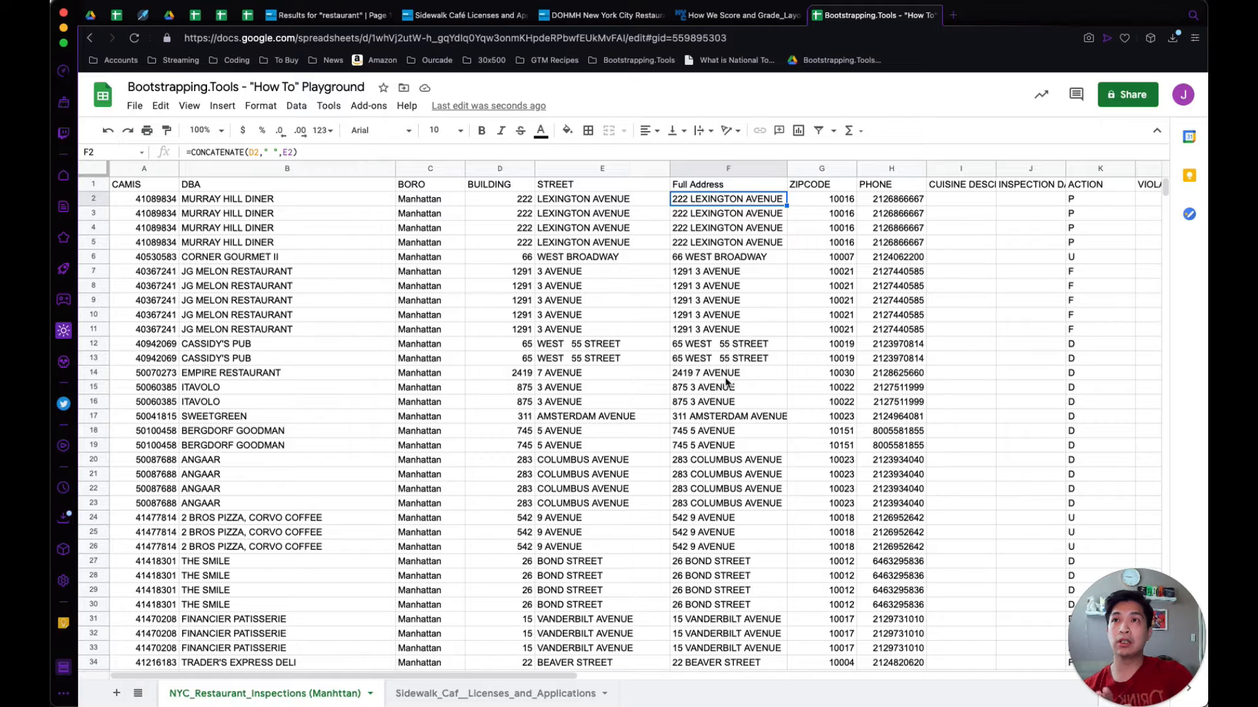
pyautogui.click(720, 344)
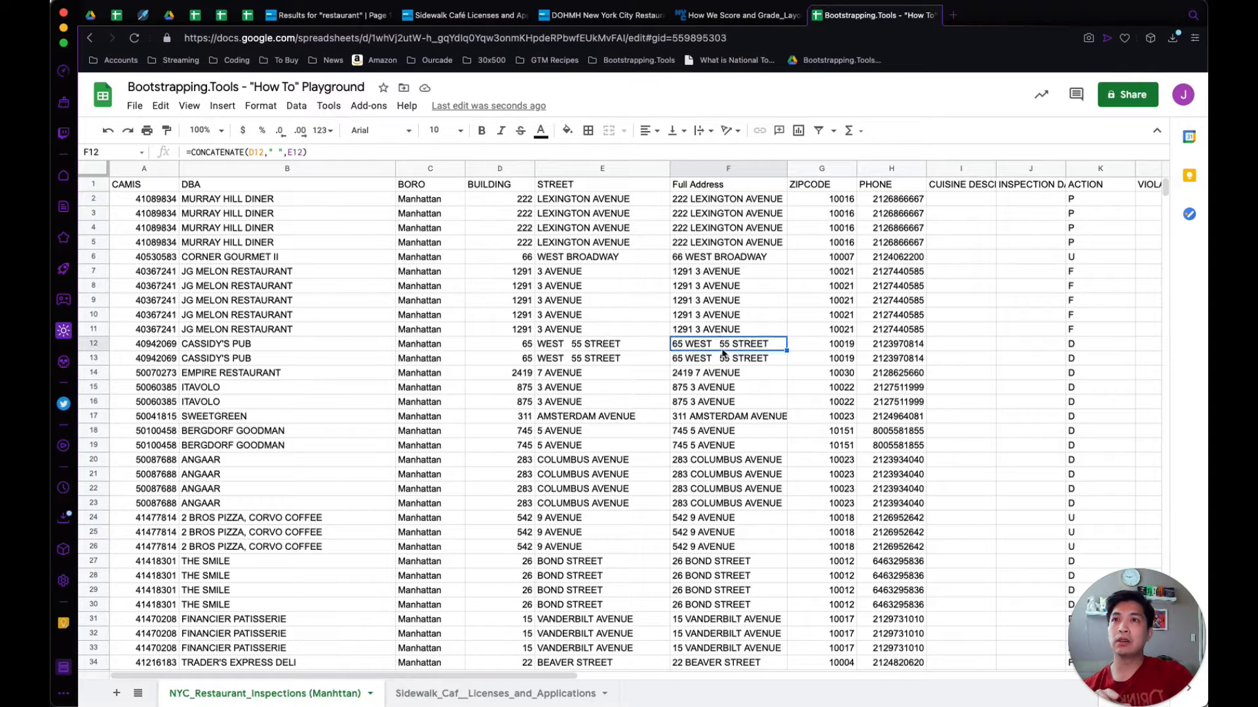
pyautogui.doubleClick(721, 344)
# Step: Remove the extra spaces from the street name in E12 so it reads WEST 55 STREET
pyautogui.click(576, 347)
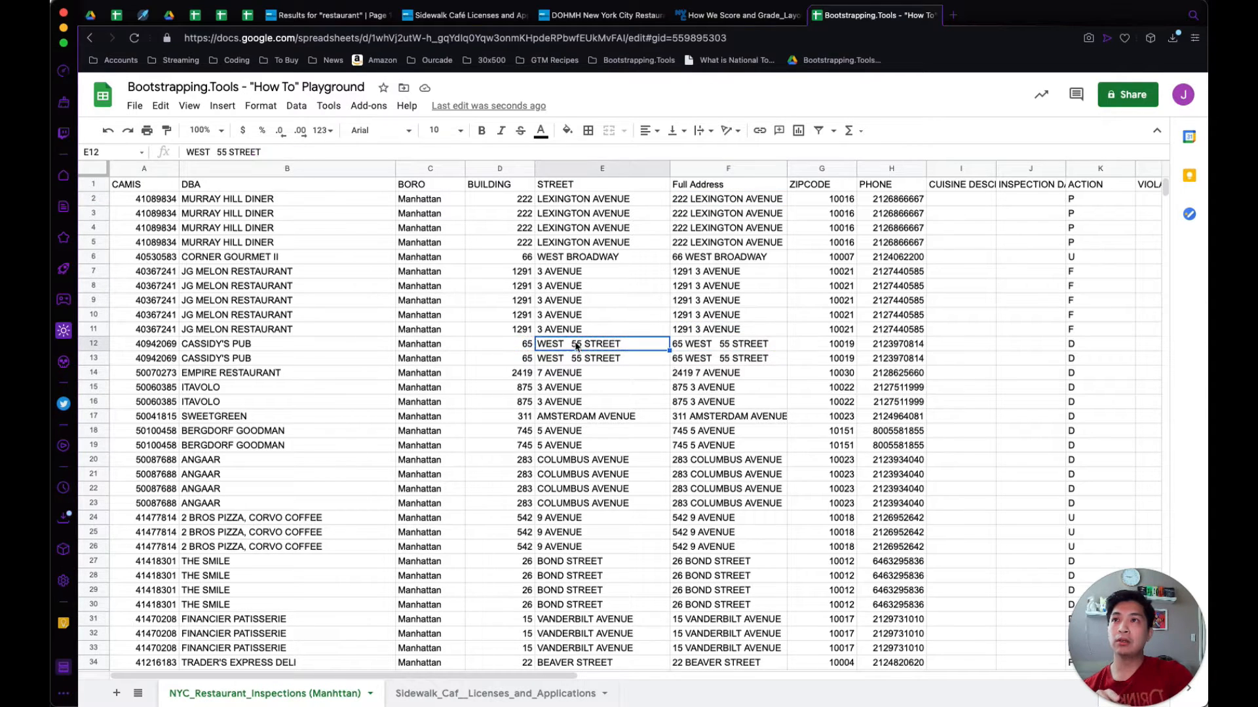
pyautogui.doubleClick(572, 345)
pyautogui.moveTo(563, 343); pyautogui.dragTo(572, 344)
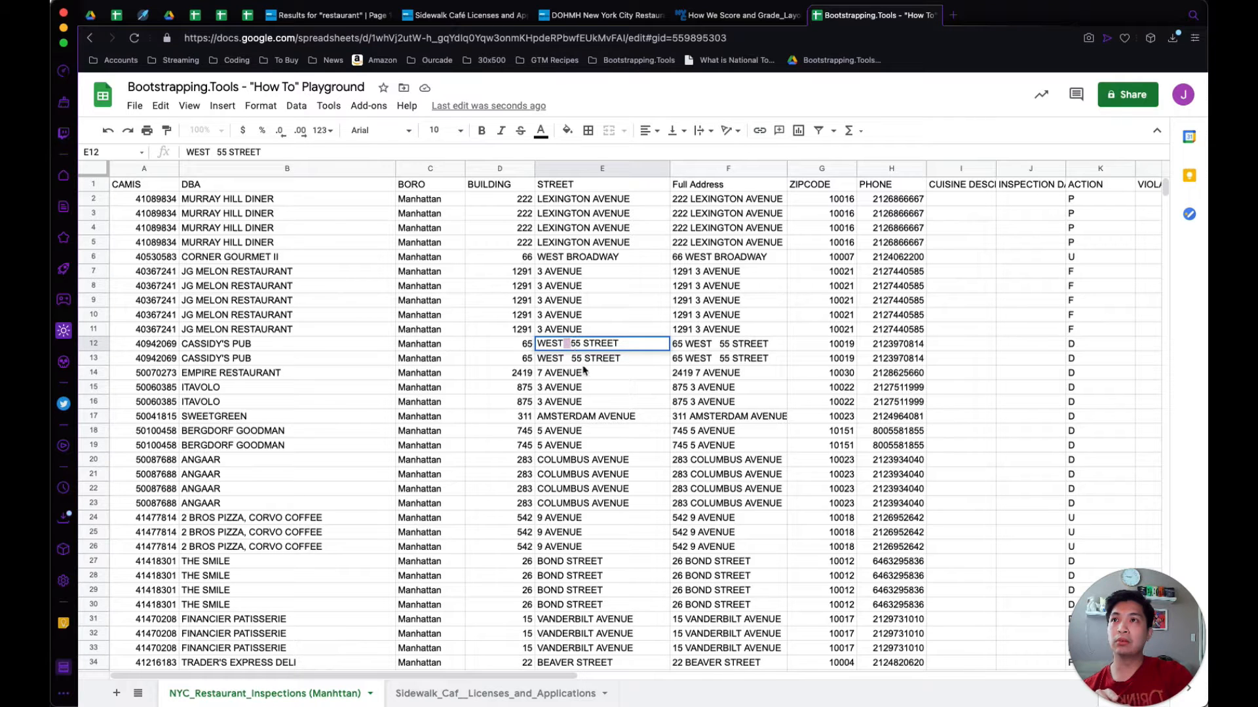
pyautogui.press('Left')
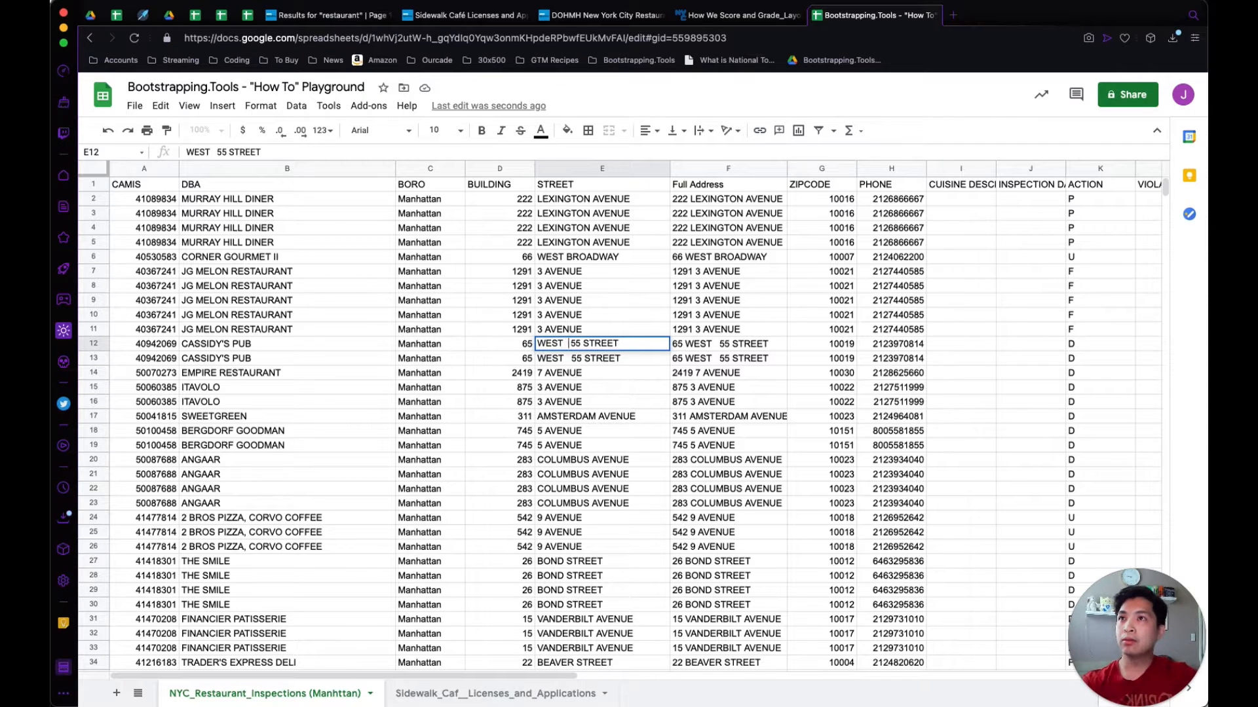
pyautogui.press('Delete')
pyautogui.press('Delete')
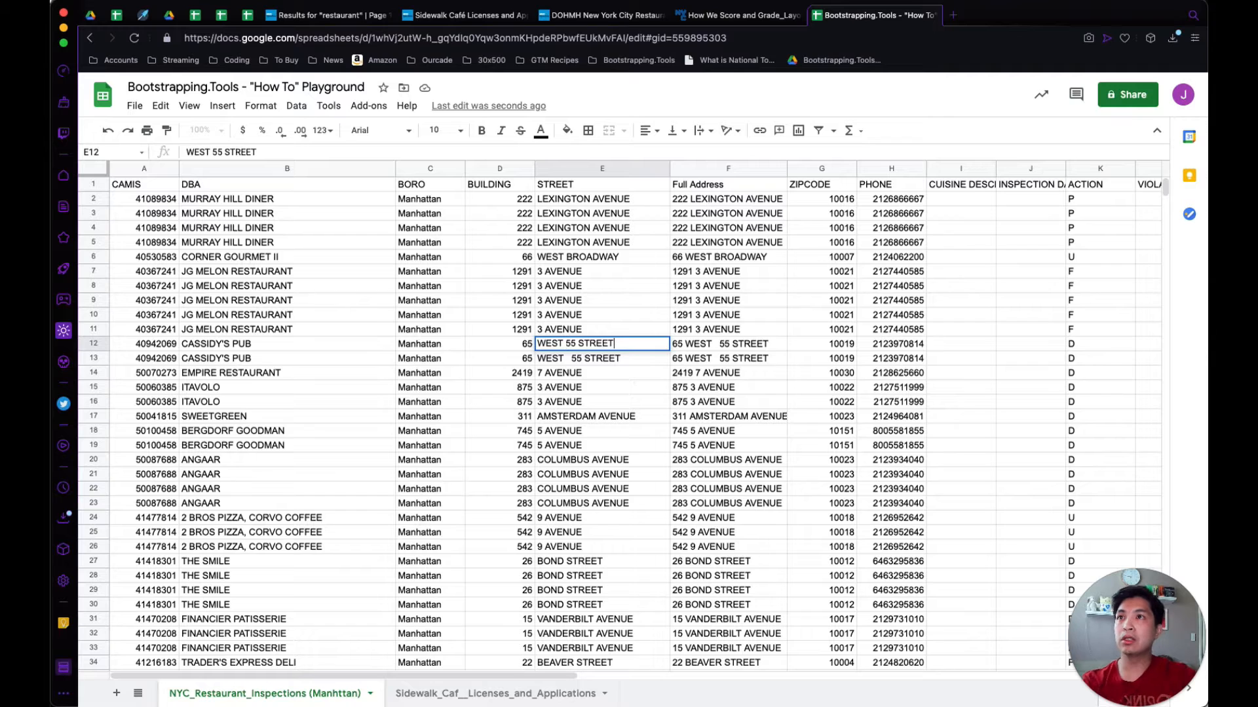
pyautogui.press('Return')
pyautogui.doubleClick(565, 344)
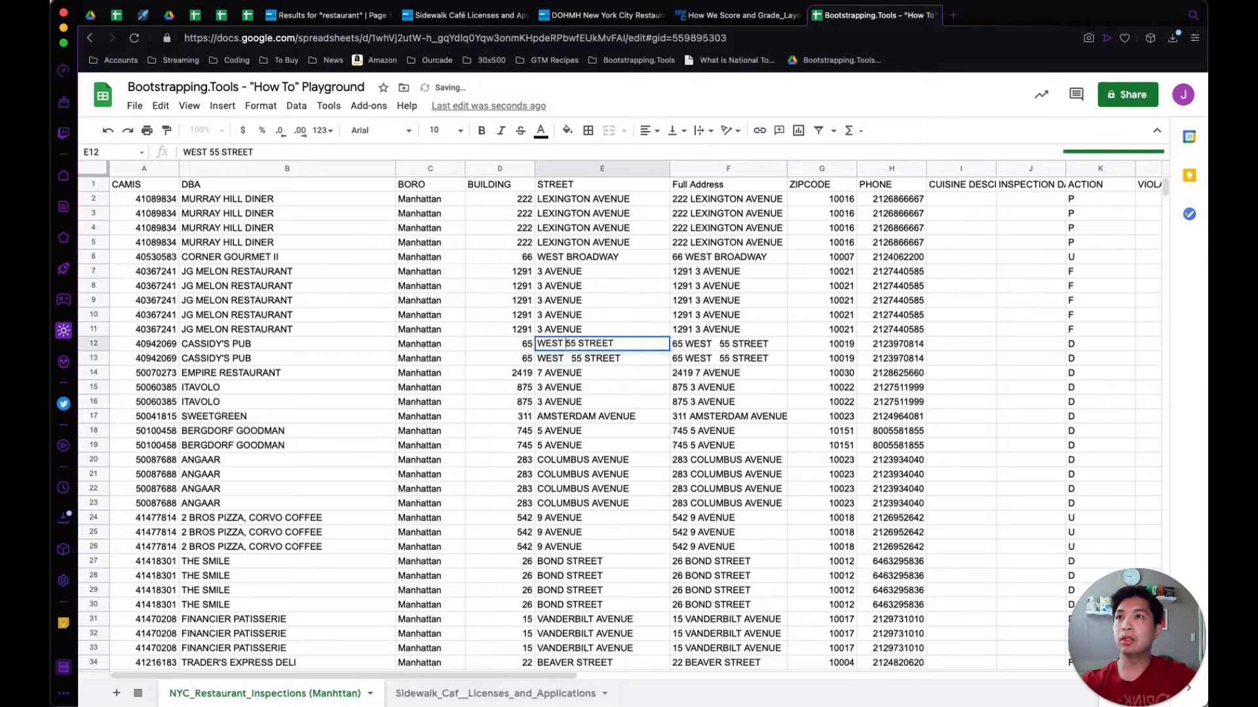
pyautogui.click(596, 303)
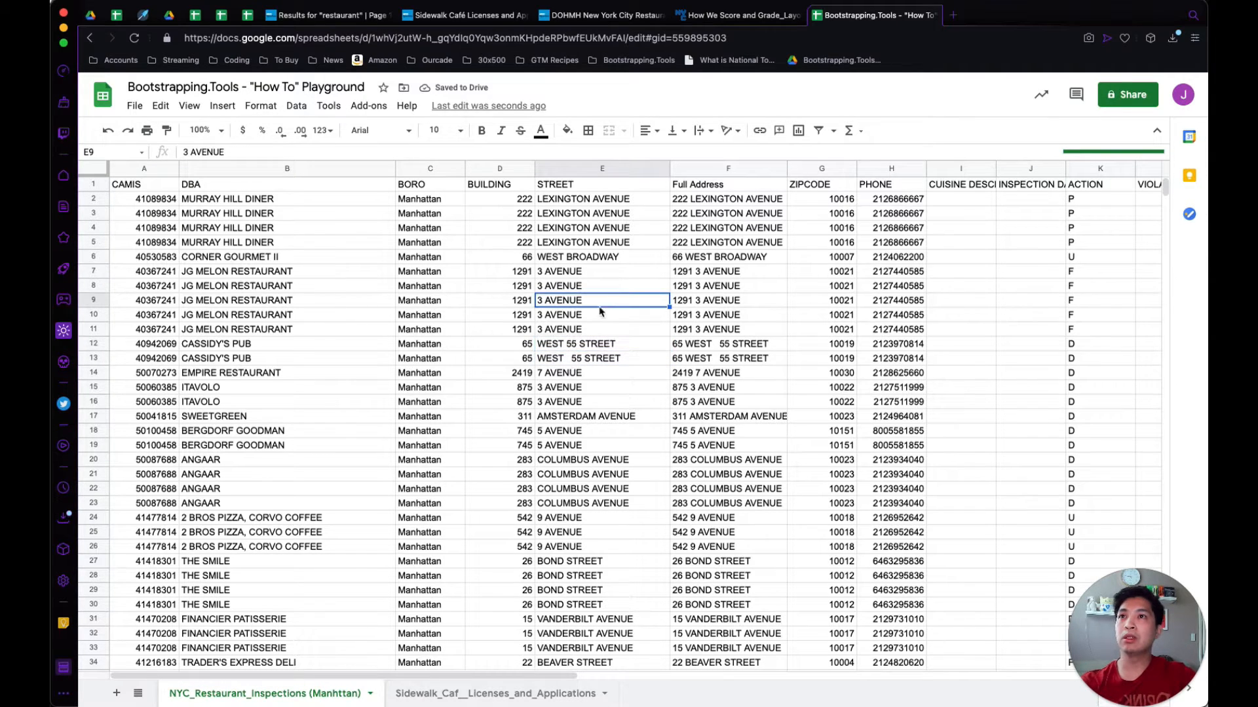
# Step: Examine the inspection sheet's far columns, including BIN and BBL, as possible fields for matching the data
pyautogui.click(843, 276)
pyautogui.hscroll(10, 922, 278)
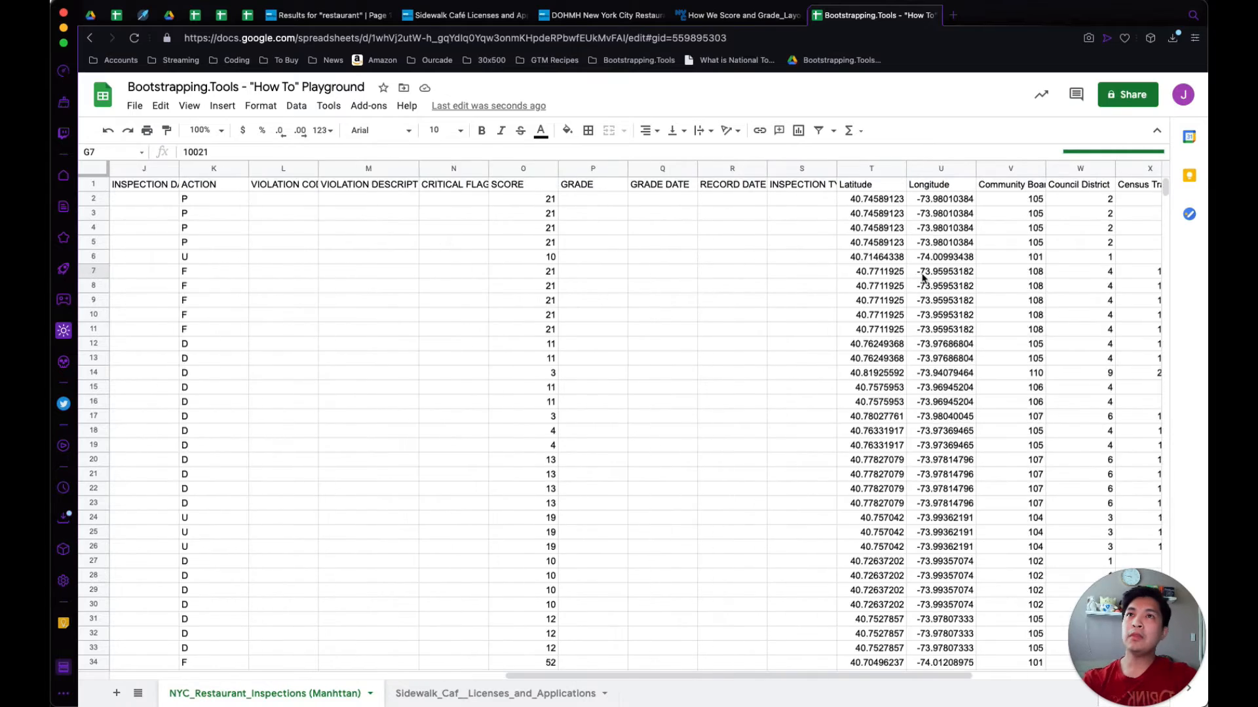
pyautogui.hscroll(1, 922, 279)
pyautogui.click(842, 202)
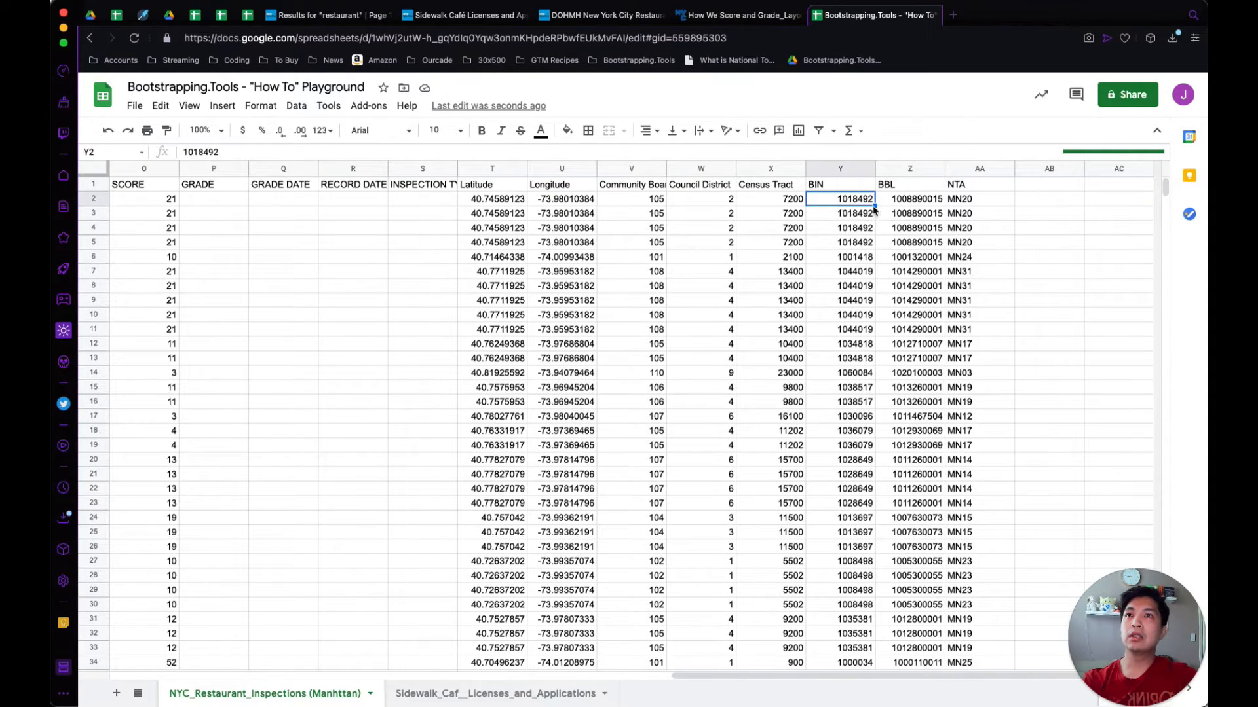
pyautogui.click(837, 185)
pyautogui.click(892, 202)
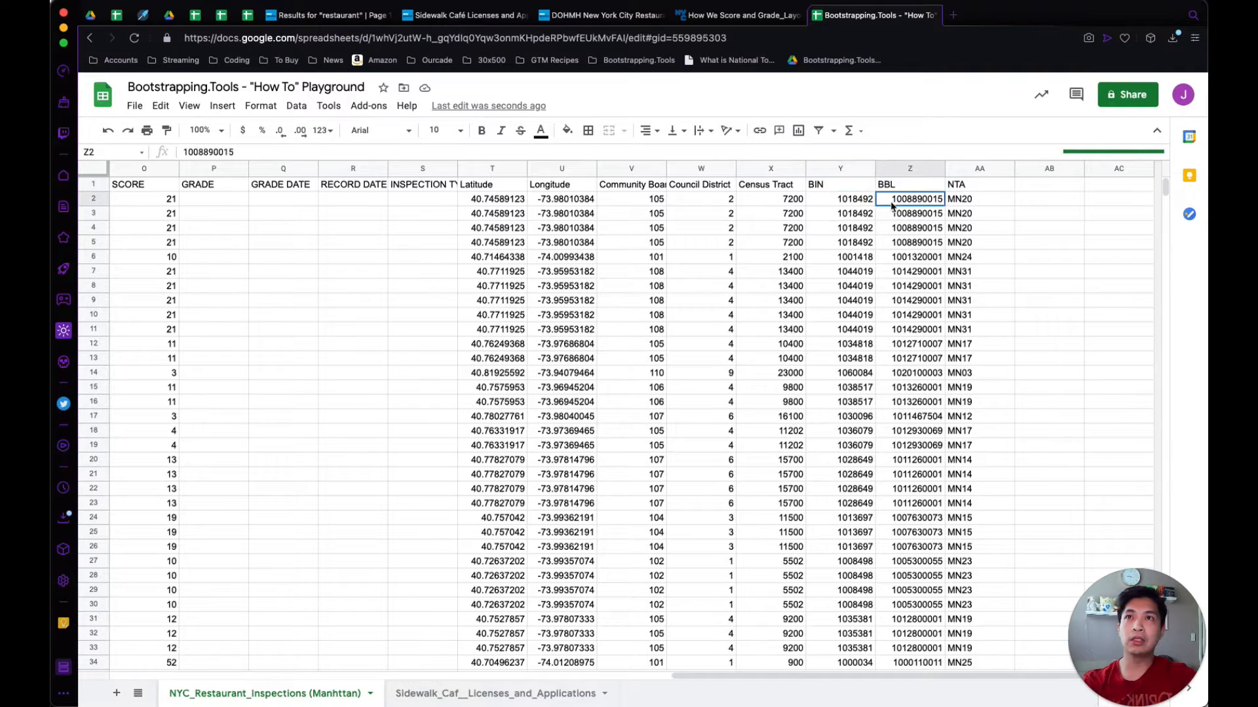
pyautogui.click(859, 202)
pyautogui.hscroll(-10, 590, 419)
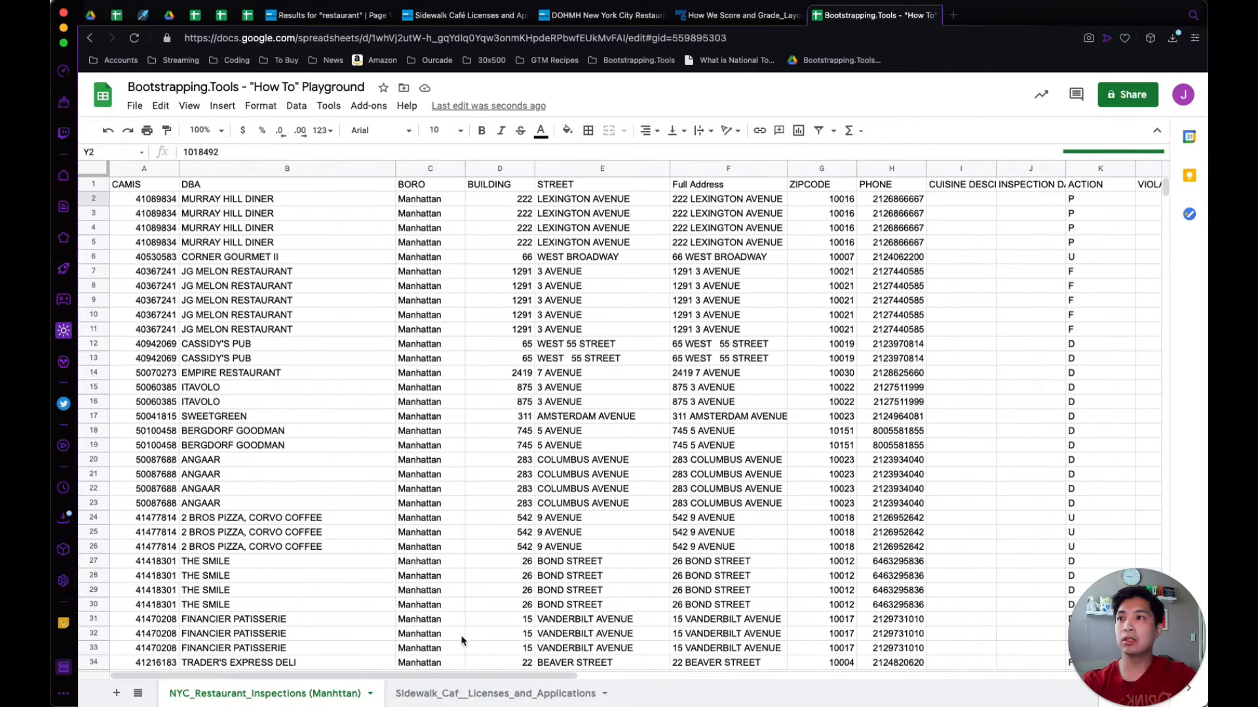
# Step: Open the Sidewalk_Caf__Licenses_and_Applications sheet and review its columns from building through the application and hearing fields
pyautogui.click(461, 695)
pyautogui.click(460, 696)
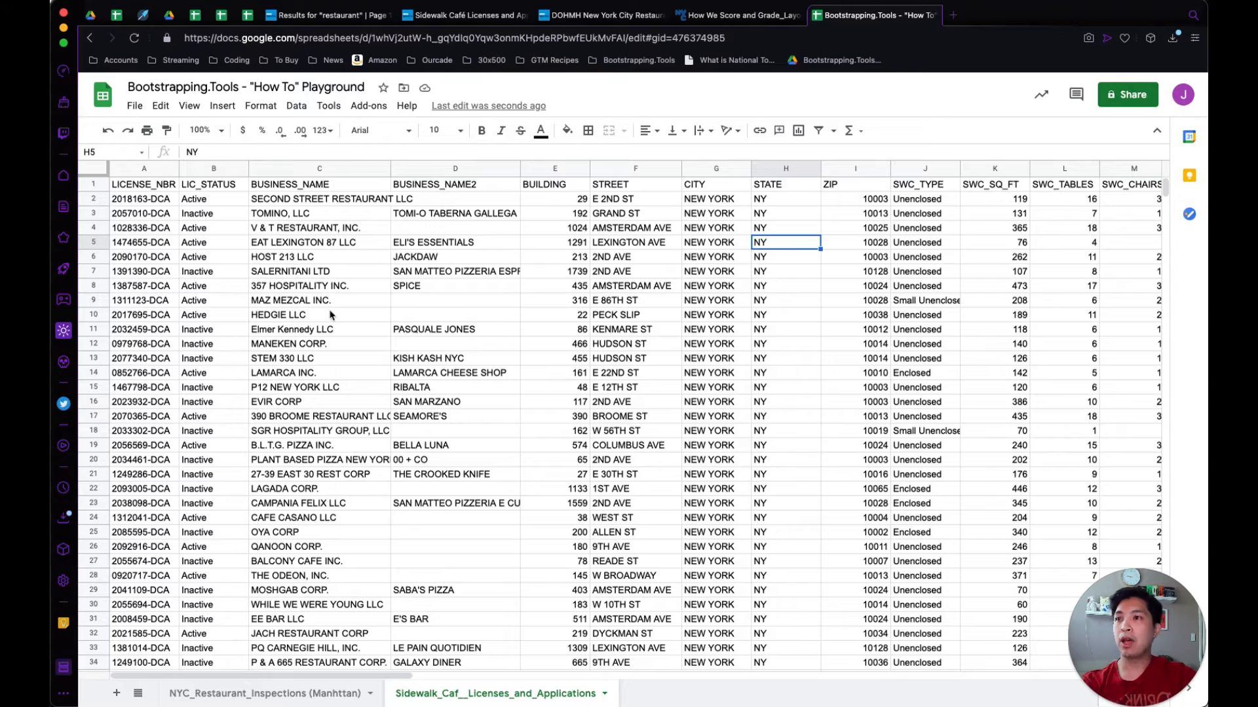
pyautogui.click(531, 214)
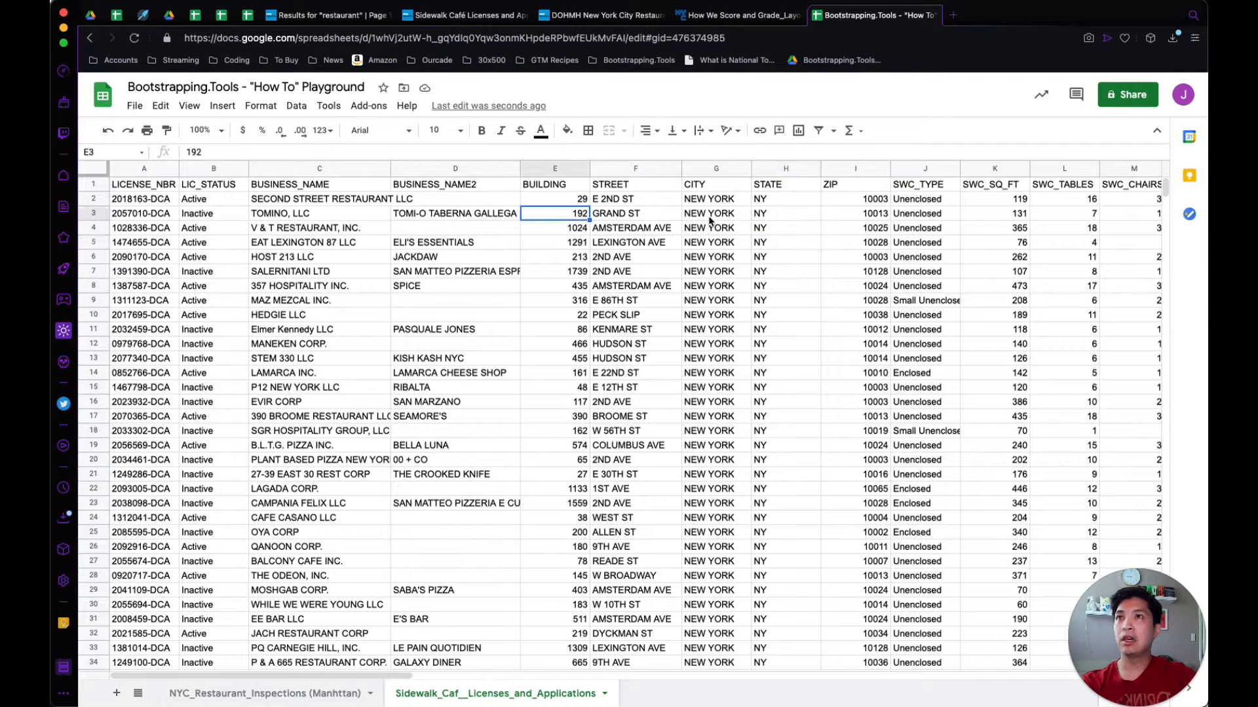
pyautogui.hscroll(7, 749, 222)
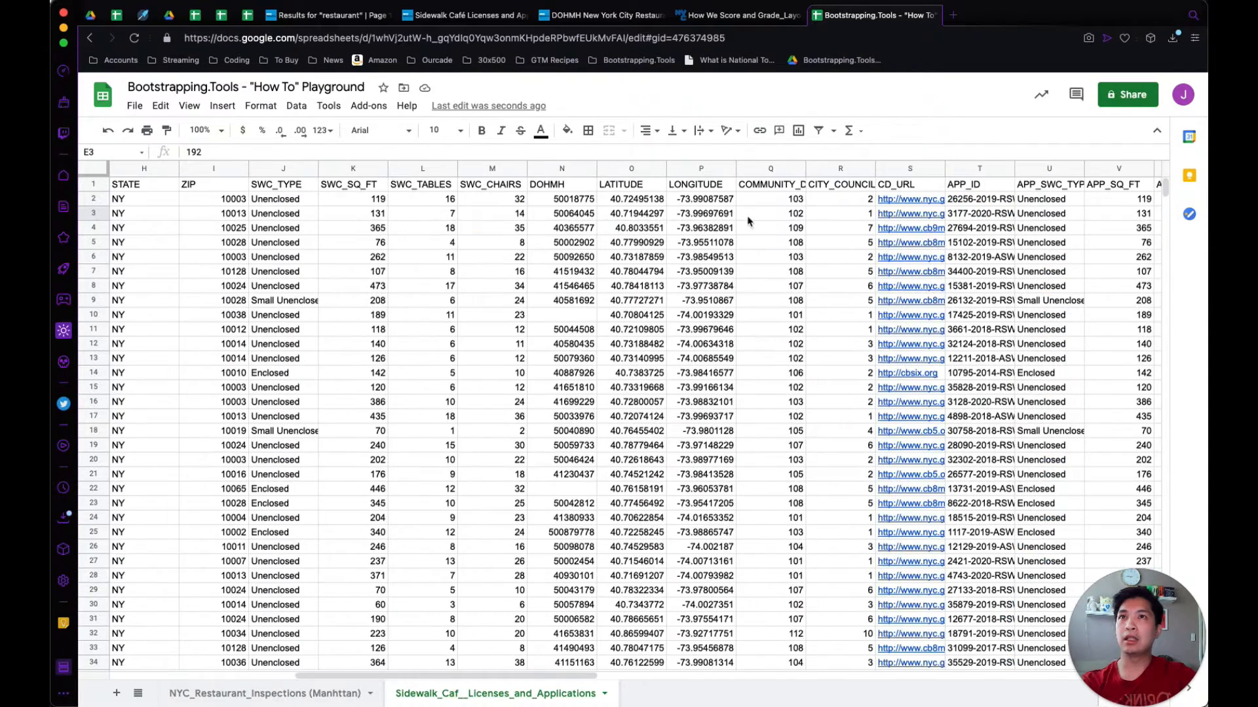
pyautogui.hscroll(3, 793, 227)
pyautogui.click(800, 213)
pyautogui.hscroll(5, 934, 227)
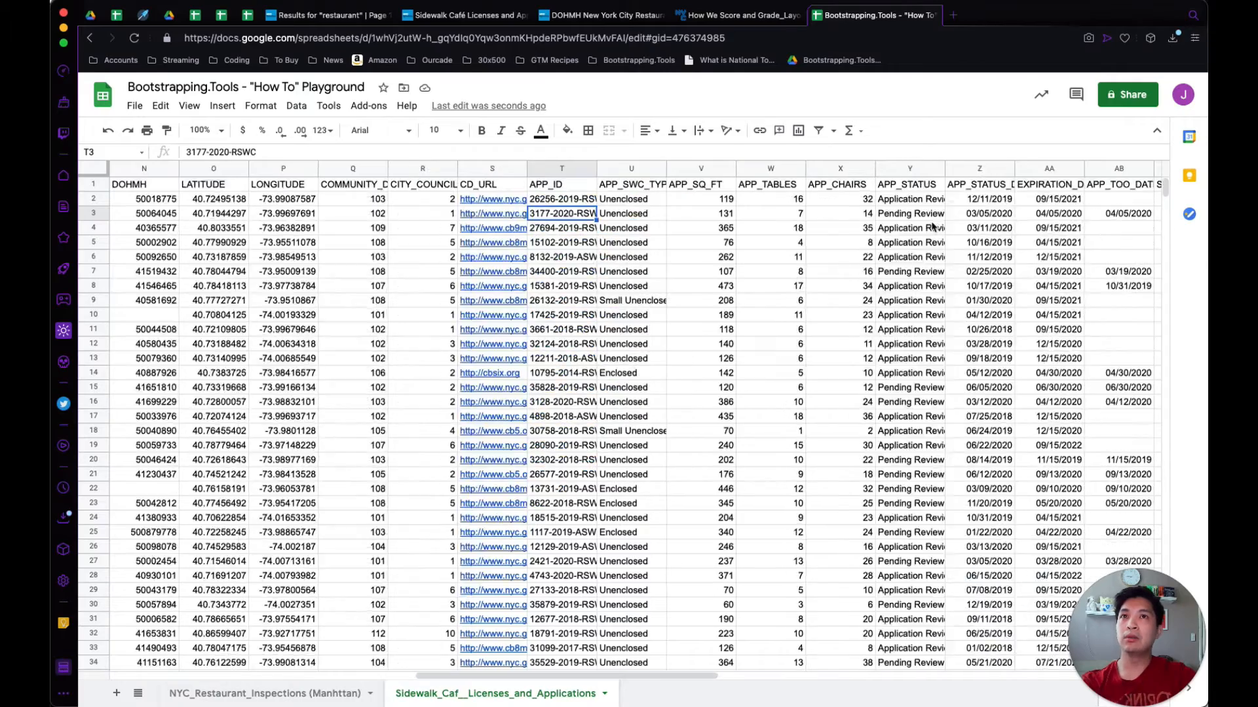
pyautogui.hscroll(7, 934, 227)
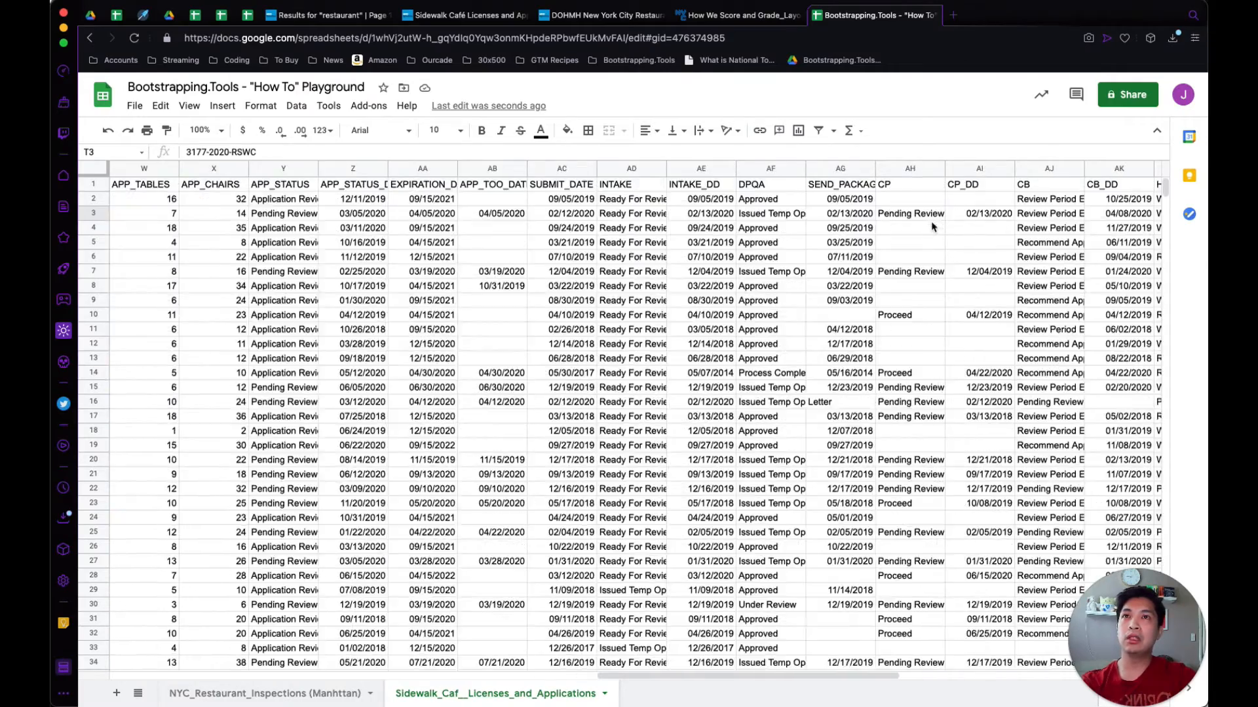
pyautogui.hscroll(8, 933, 227)
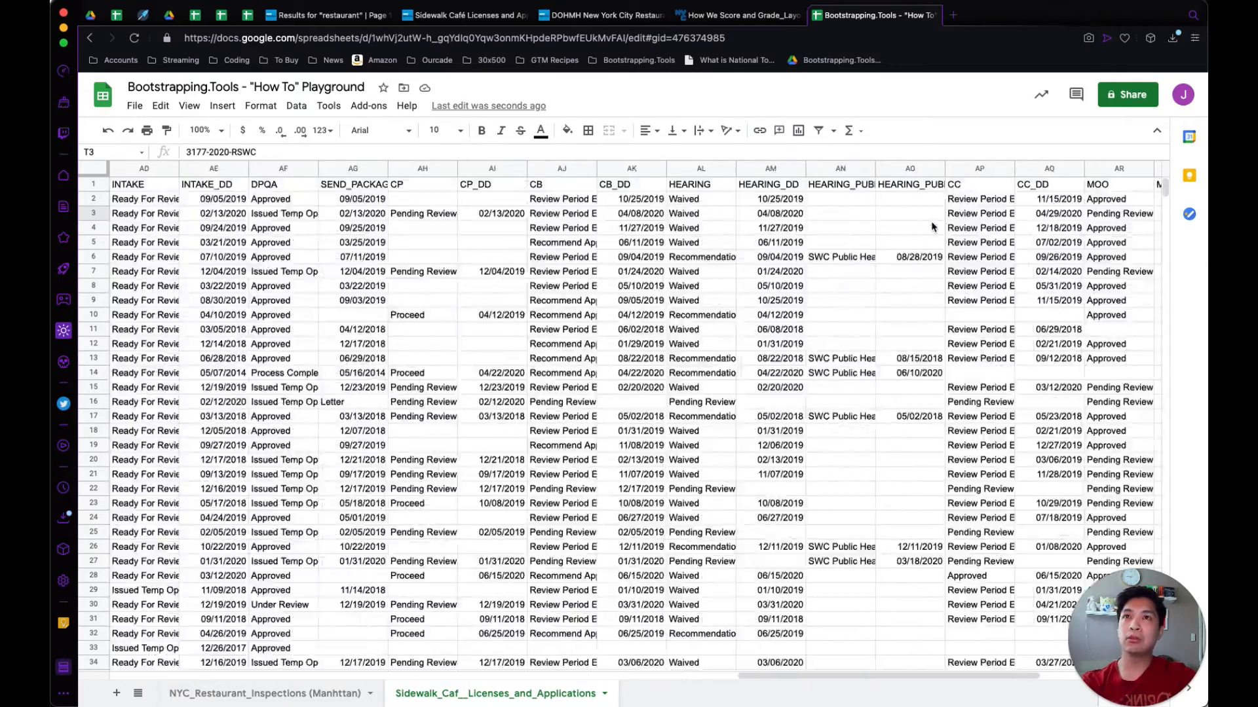
pyautogui.hscroll(3, 933, 227)
pyautogui.hscroll(-20, 933, 228)
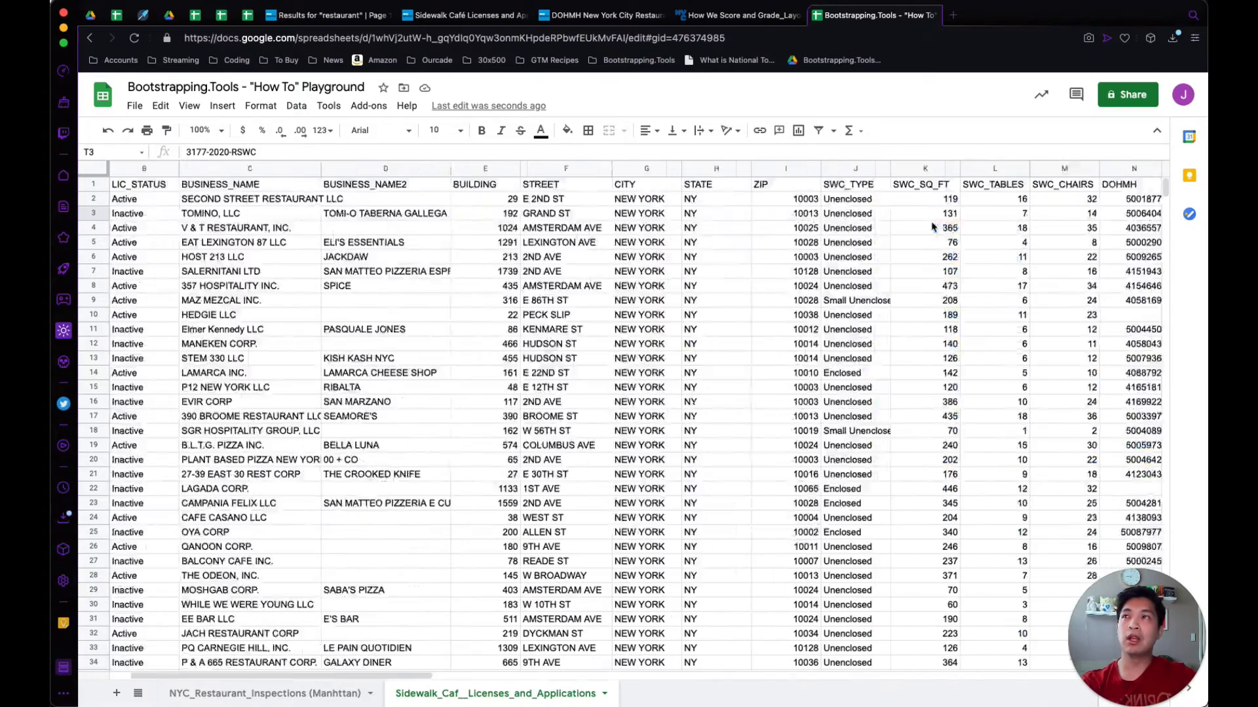
# Step: Insert a blank column between STREET and CITY in the sidewalk café sheet
pyautogui.click(710, 169)
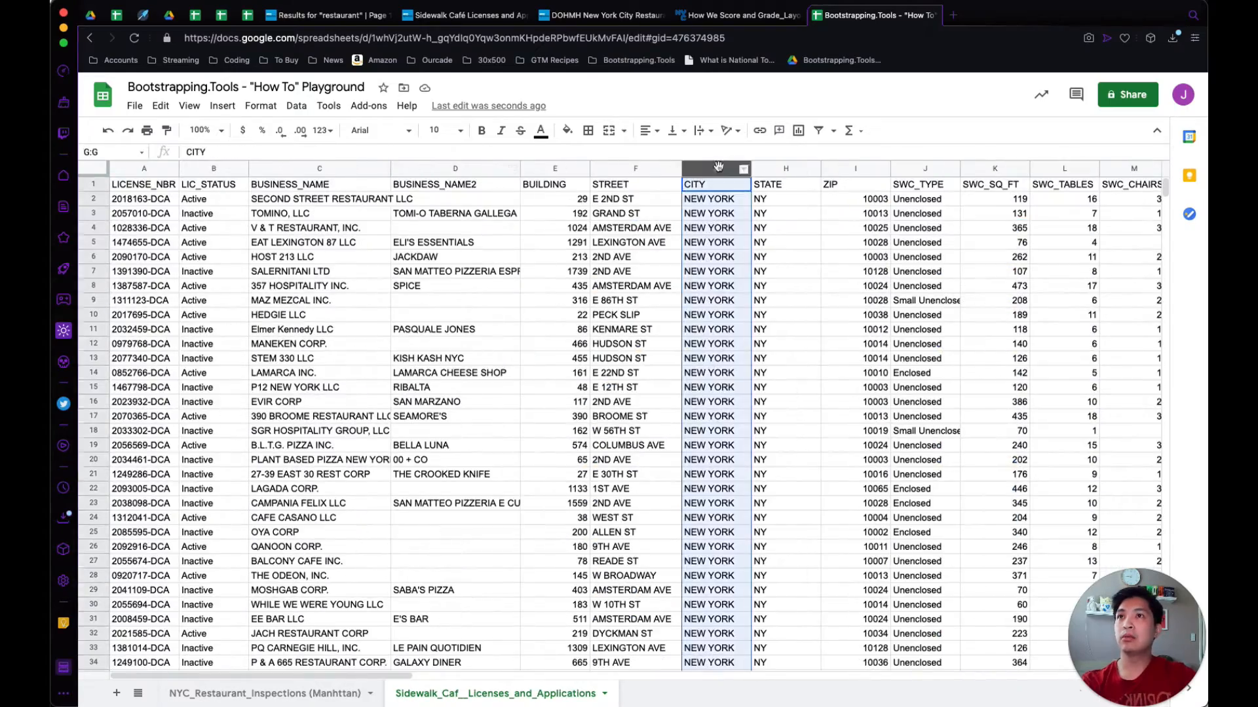
pyautogui.click(708, 165)
pyautogui.rightClick(715, 172)
pyautogui.click(777, 283)
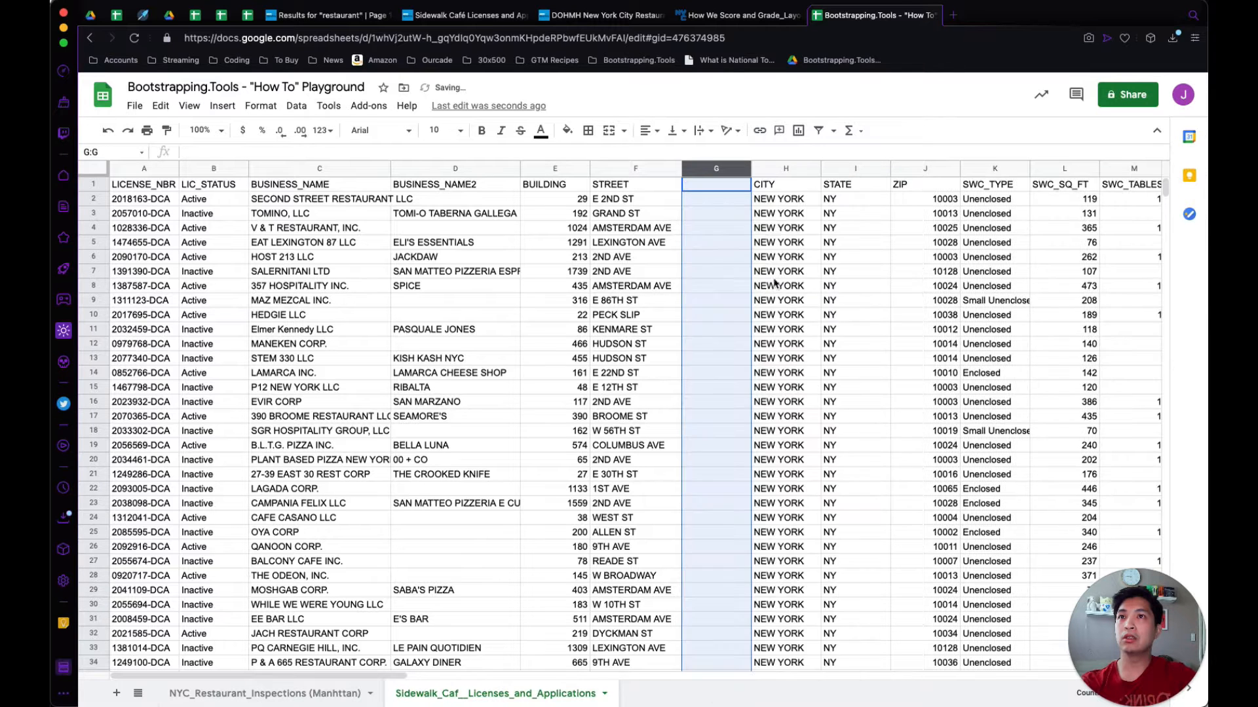
pyautogui.click(722, 202)
pyautogui.click(769, 203)
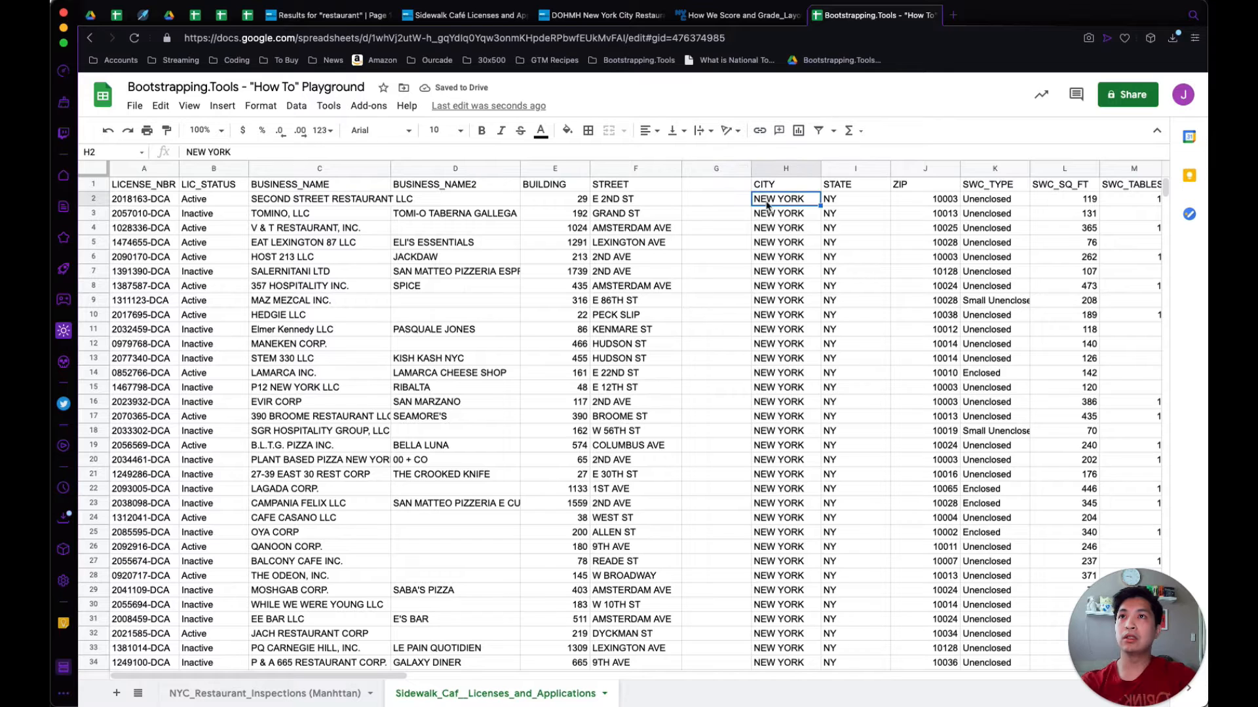
pyautogui.rightClick(769, 206)
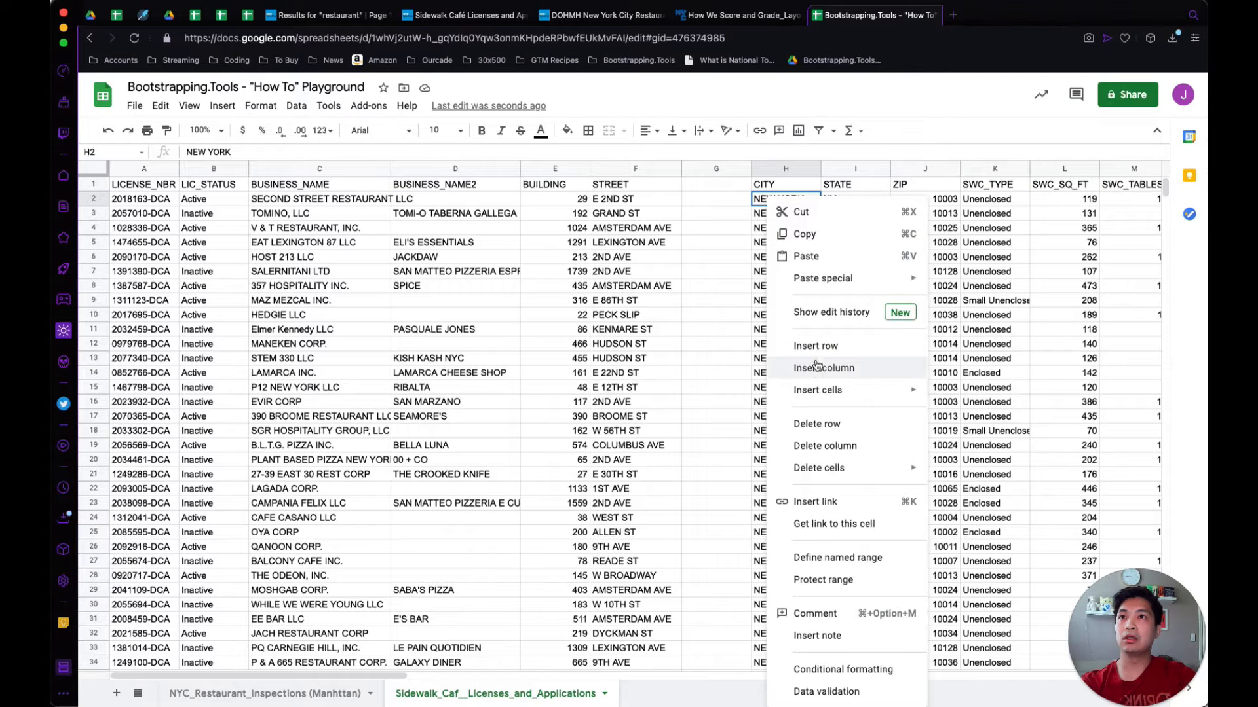
pyautogui.click(741, 229)
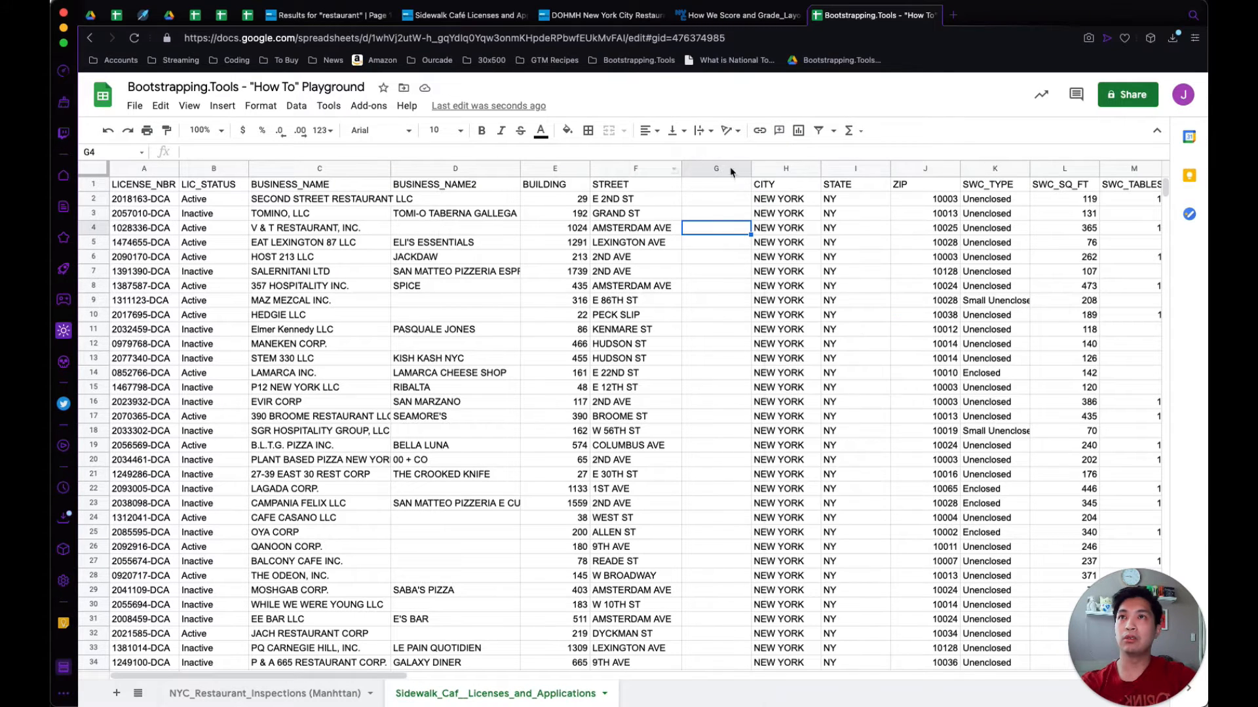
pyautogui.click(732, 171)
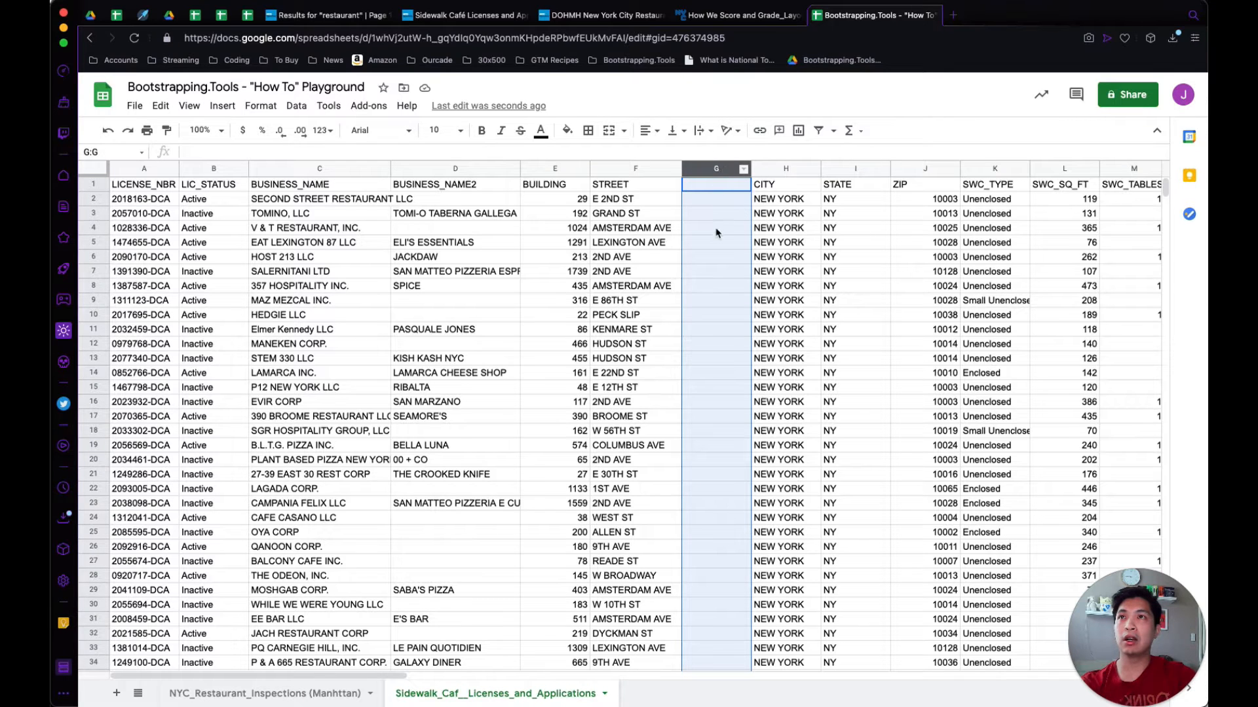
pyautogui.rightClick(714, 183)
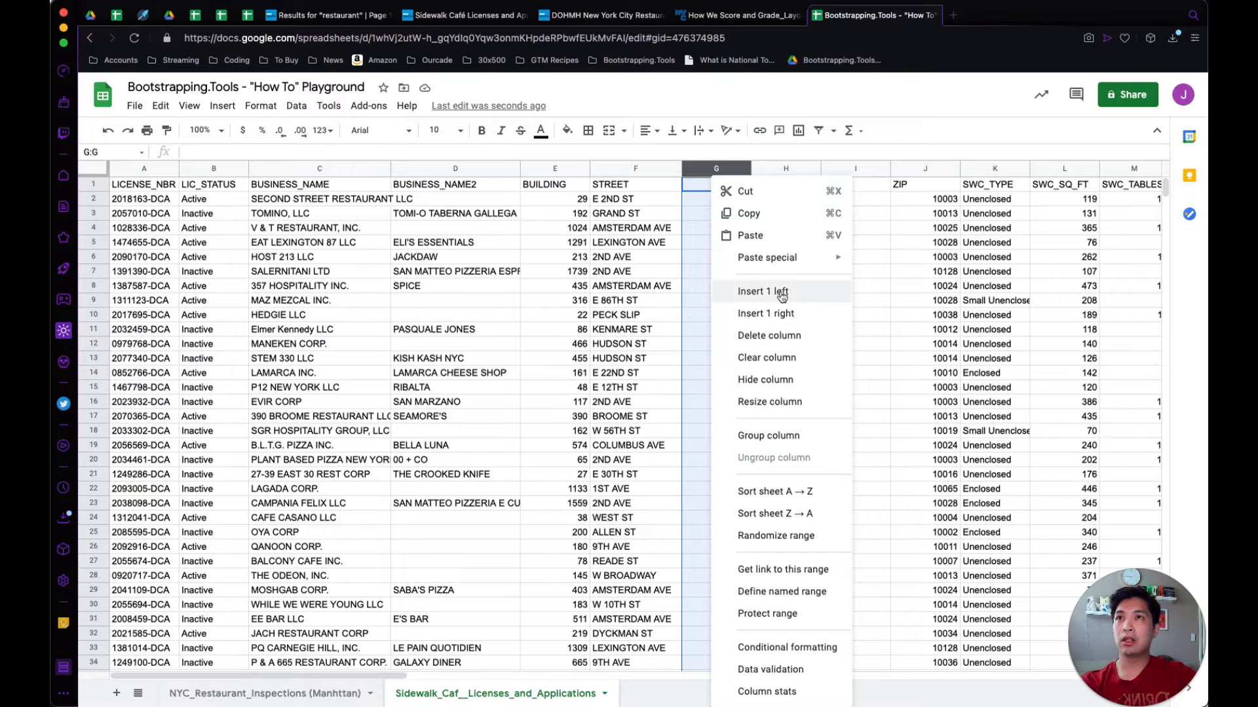
pyautogui.click(613, 210)
# Step: Enter the header Full Address in G1 above the blank column
pyautogui.click(721, 187)
pyautogui.write('Full')
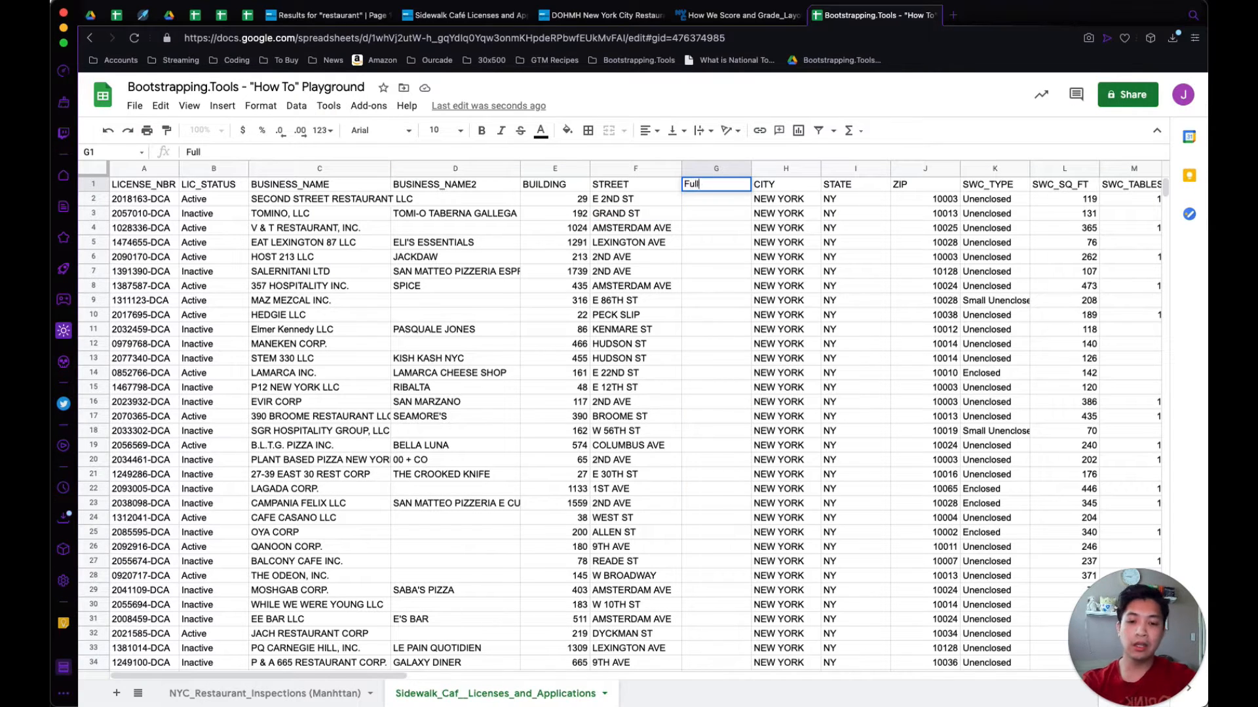
pyautogui.write(' Address')
pyautogui.press('Return')
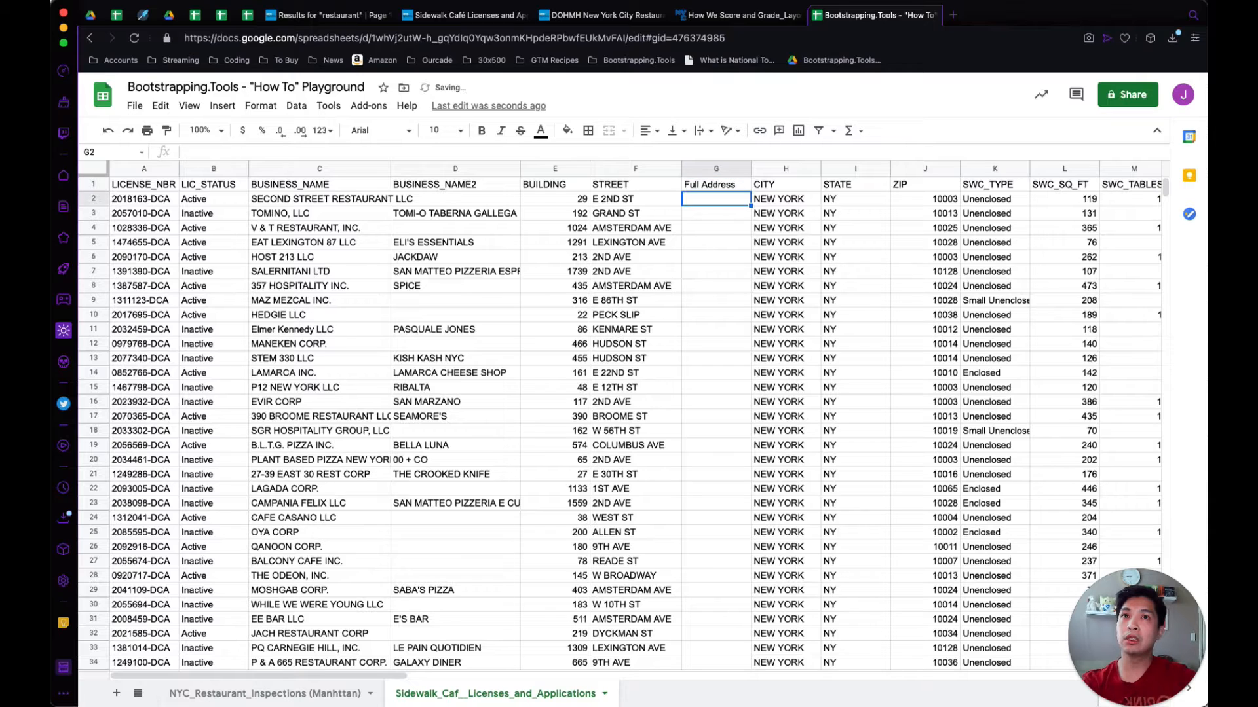
# Step: Enter a CONCATENATE formula in G2 that joins building number E2, a space, and street F2
pyautogui.write('=')
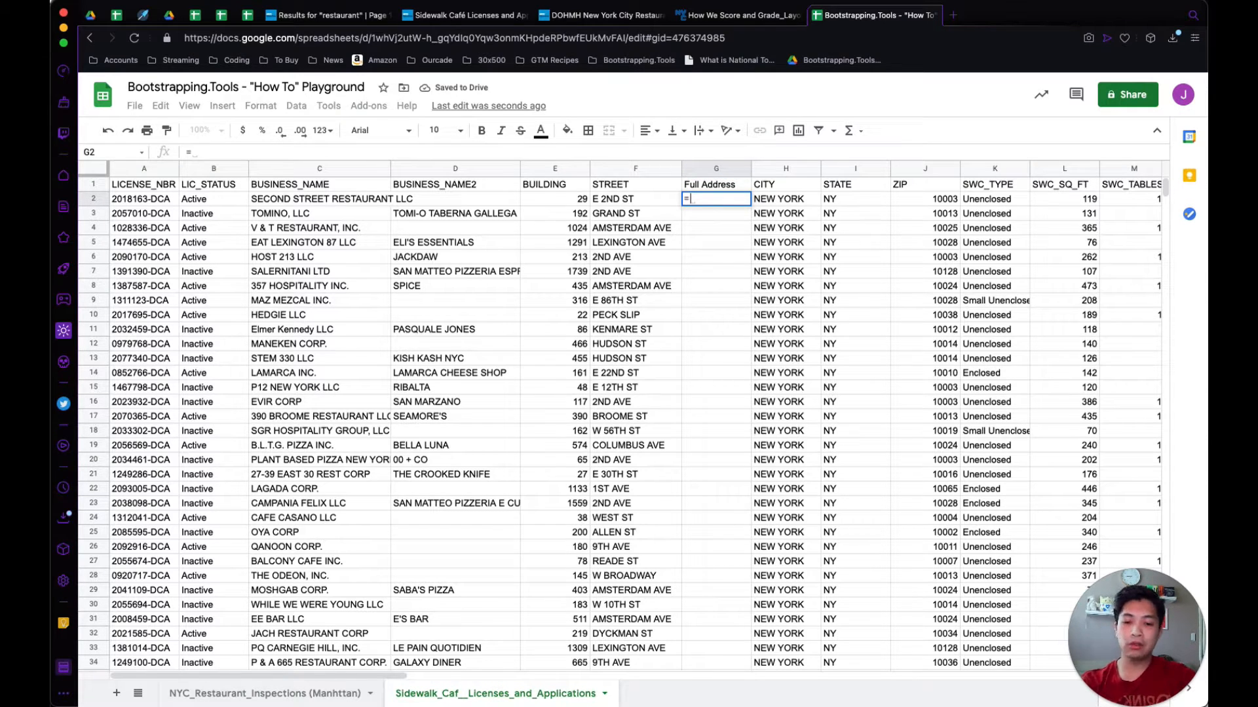
pyautogui.write('concat')
pyautogui.press('Down')
pyautogui.press('Tab')
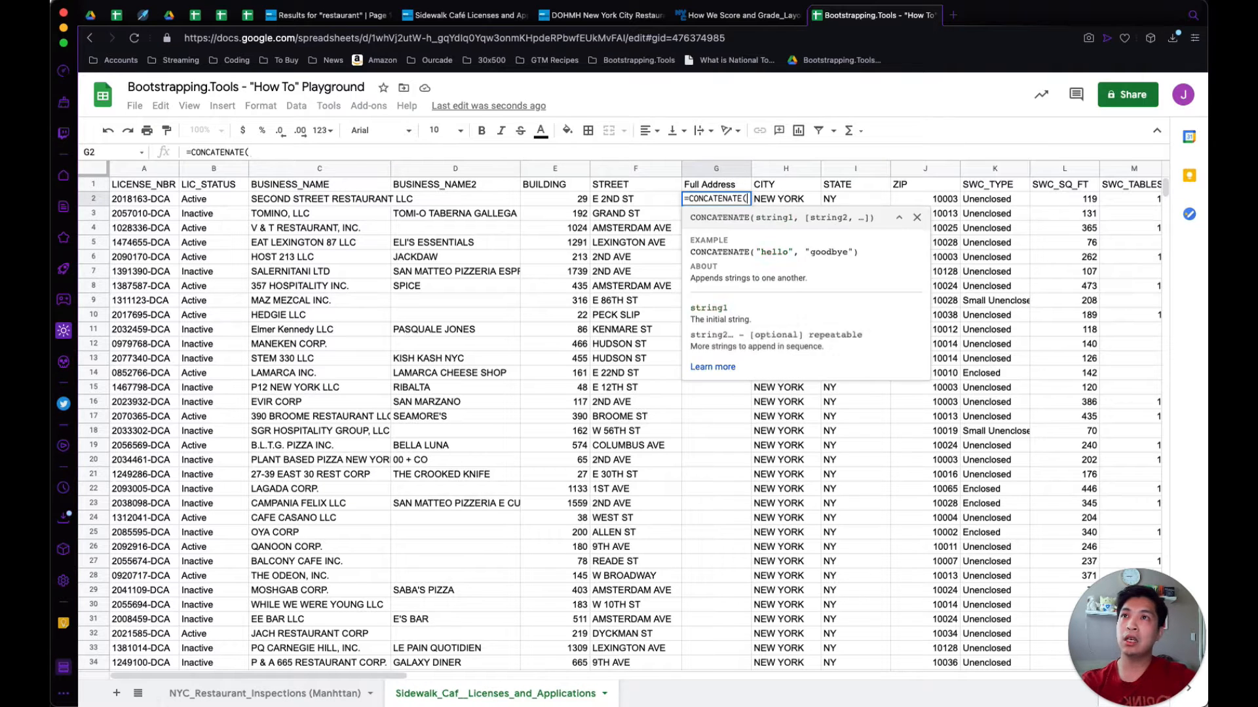
pyautogui.press('Left')
pyautogui.press('Left')
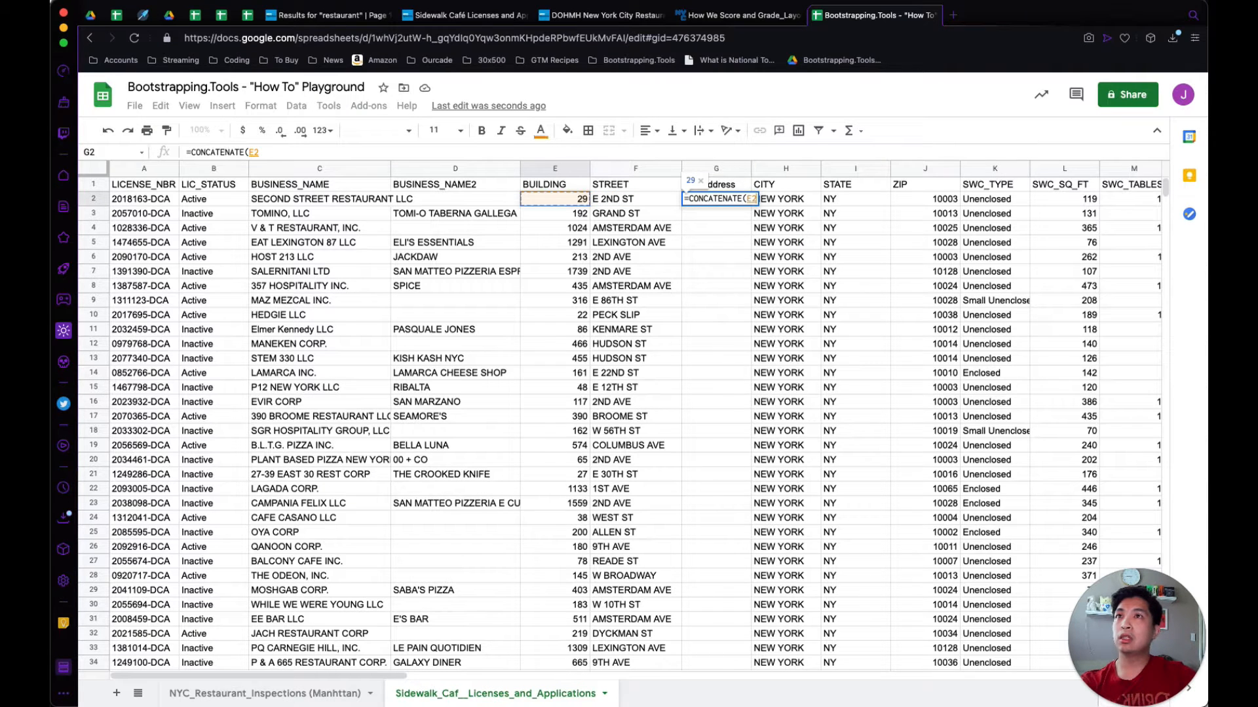
pyautogui.write(', "')
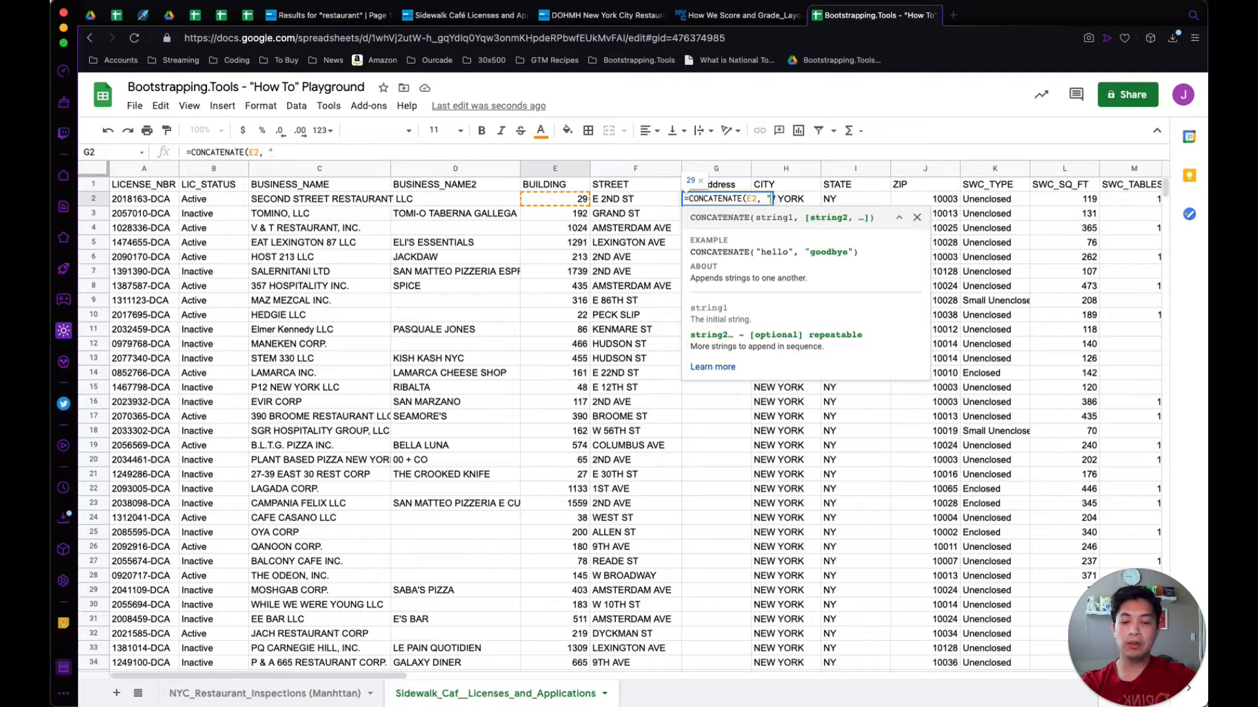
pyautogui.write(' ",')
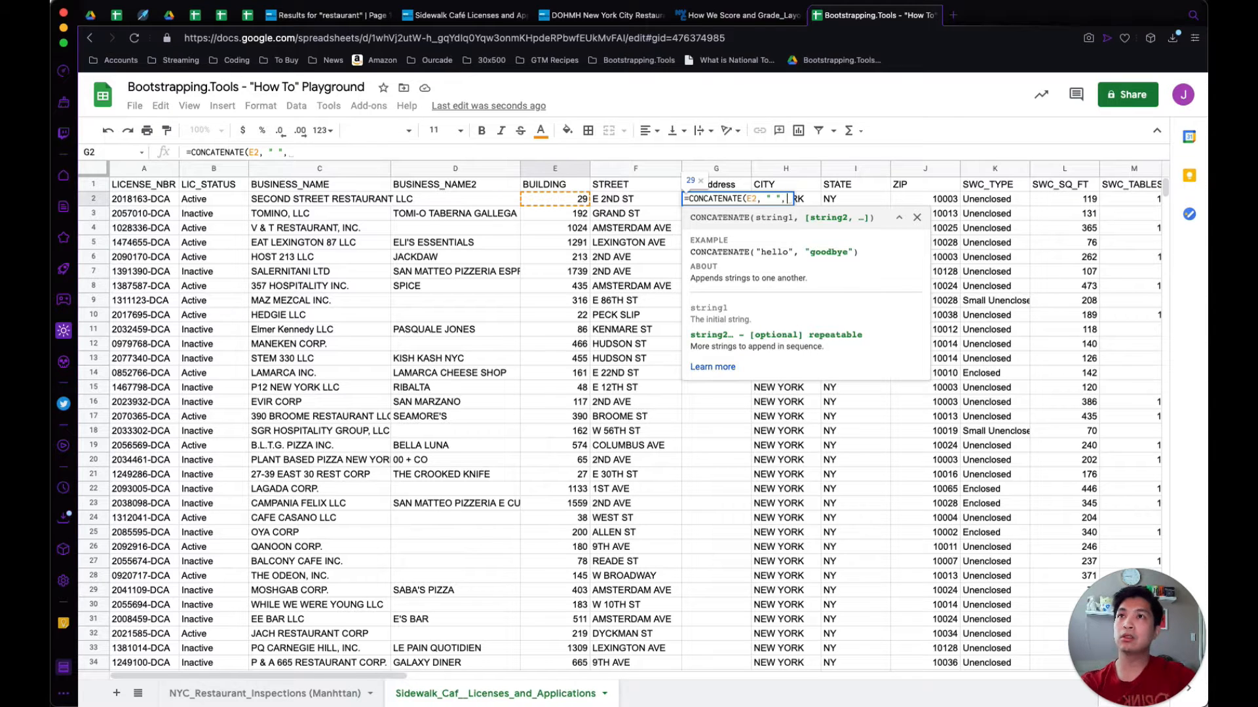
pyautogui.press('Left')
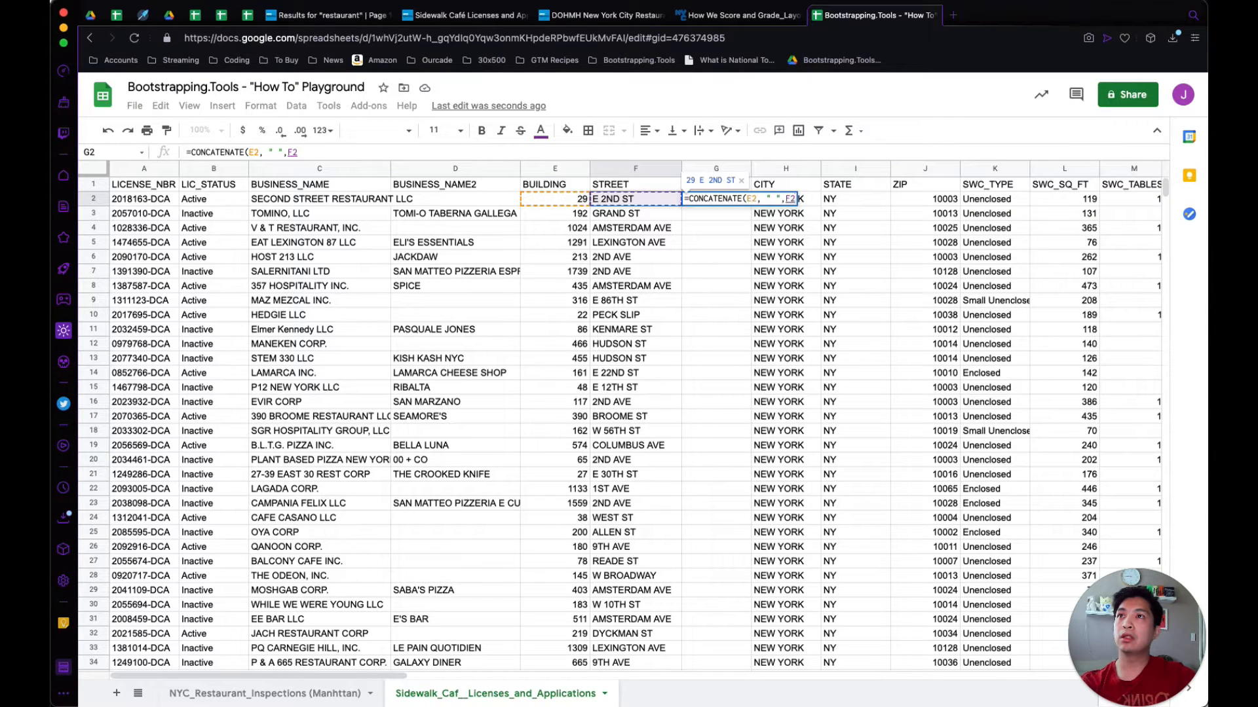
pyautogui.press('Return')
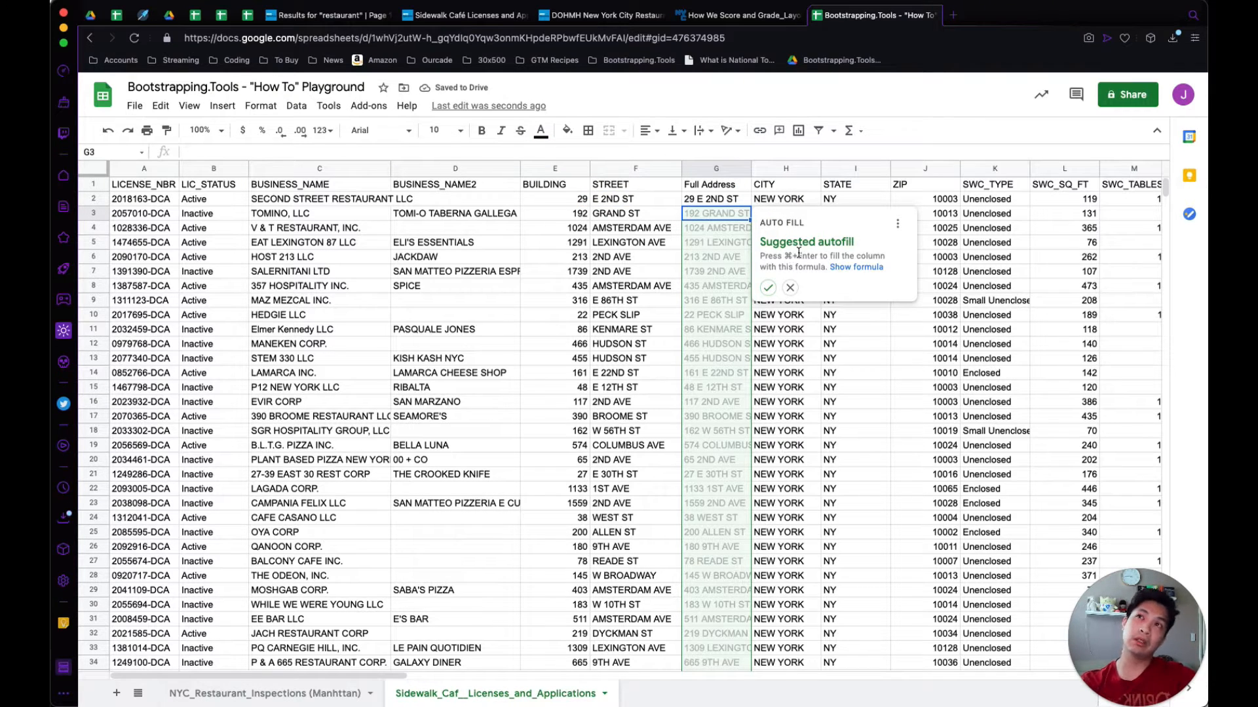
# Step: Fill the rest of the Full Address column with the suggested address formula and check the filled column
pyautogui.click(770, 289)
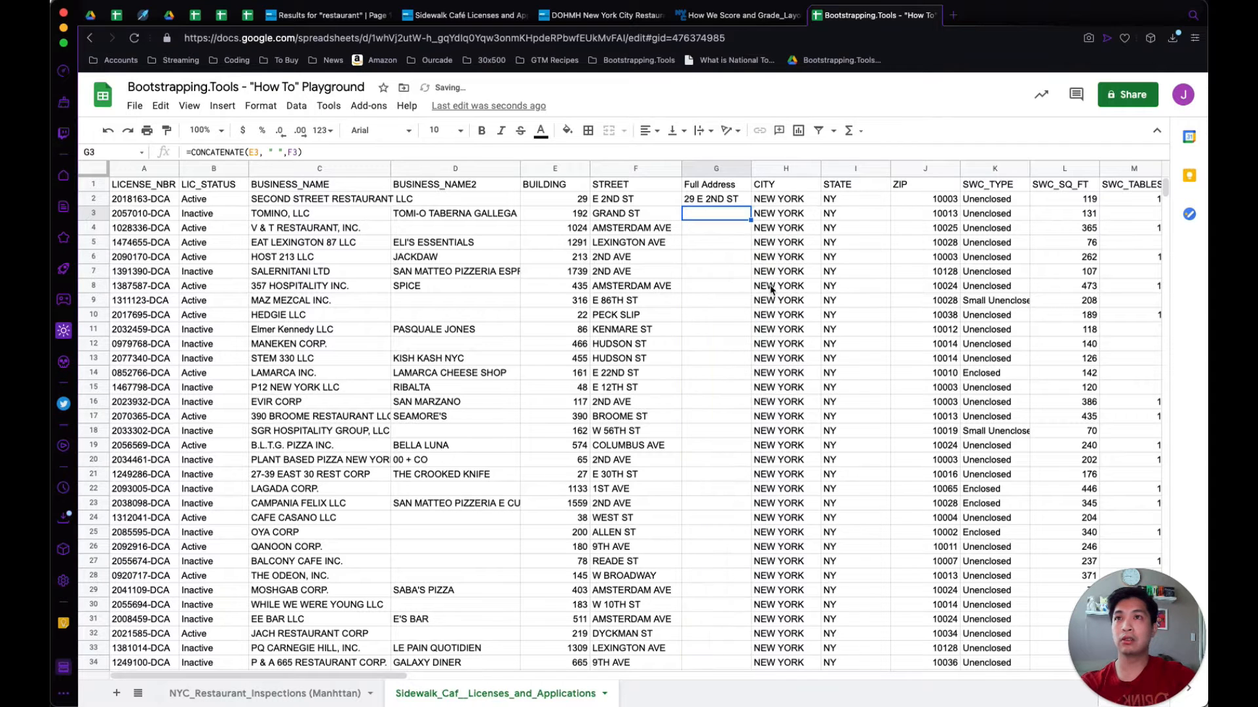
pyautogui.click(712, 246)
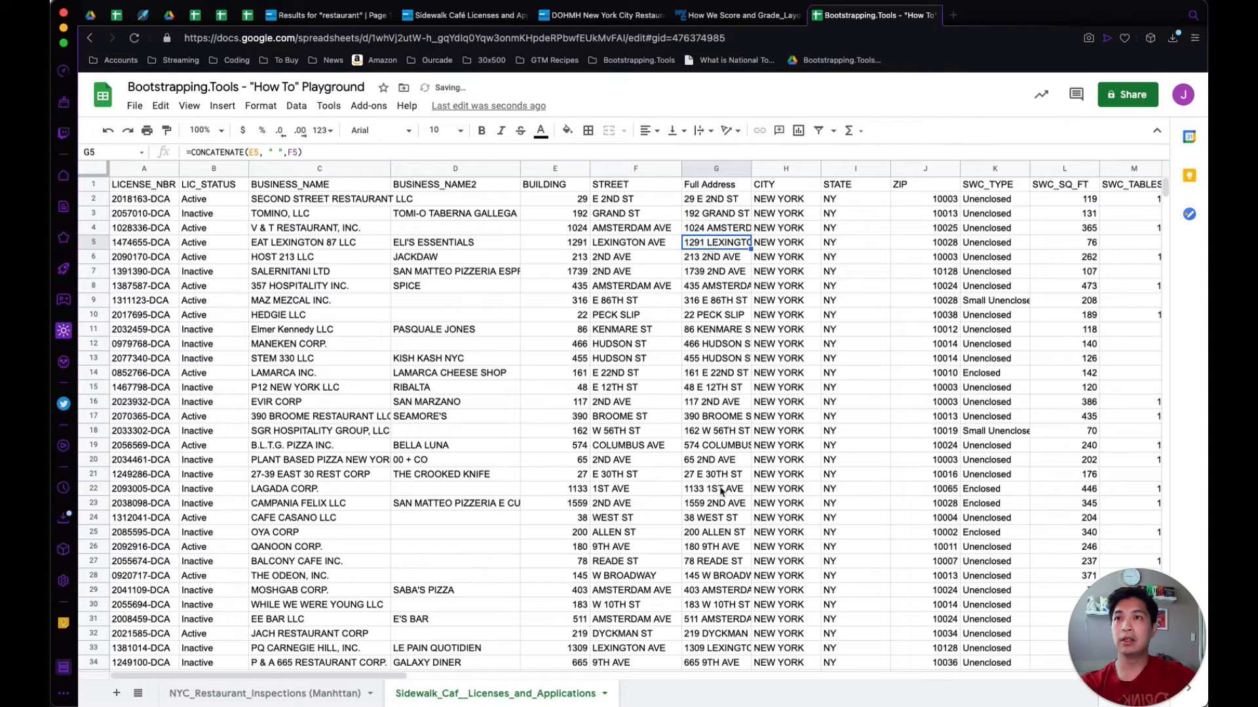
pyautogui.click(715, 168)
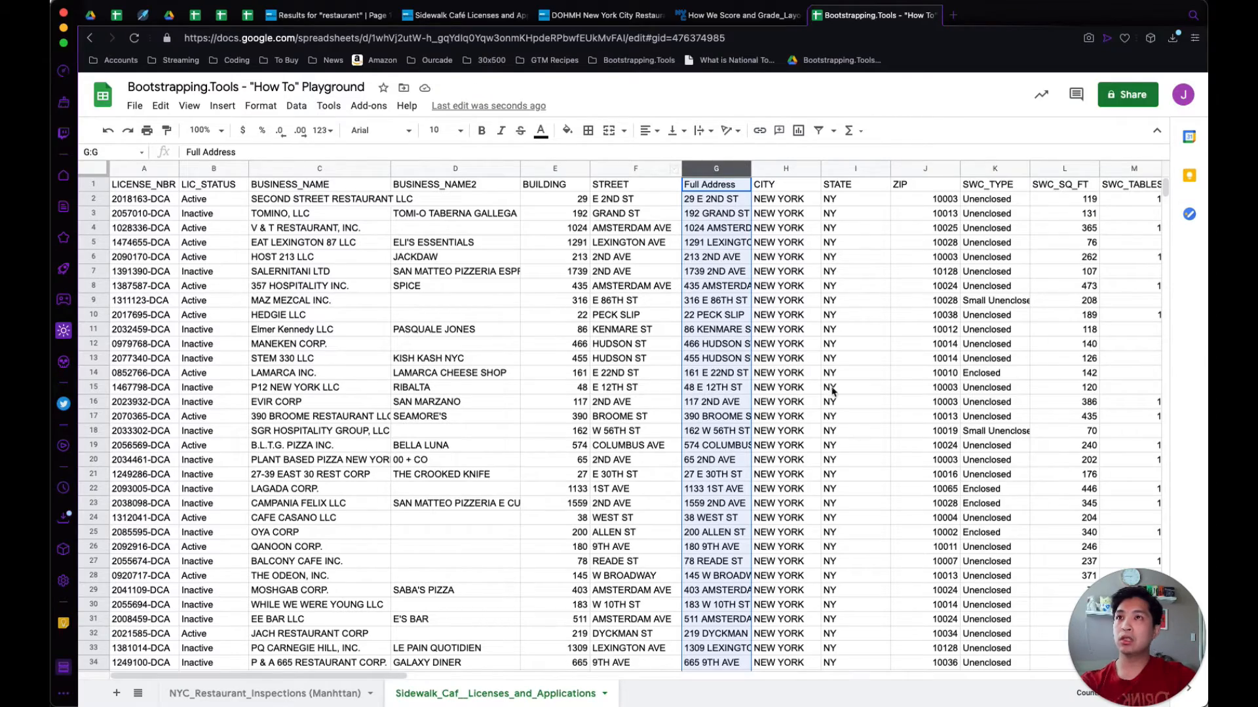
pyautogui.hscroll(15, 863, 258)
pyautogui.hscroll(-15, 864, 257)
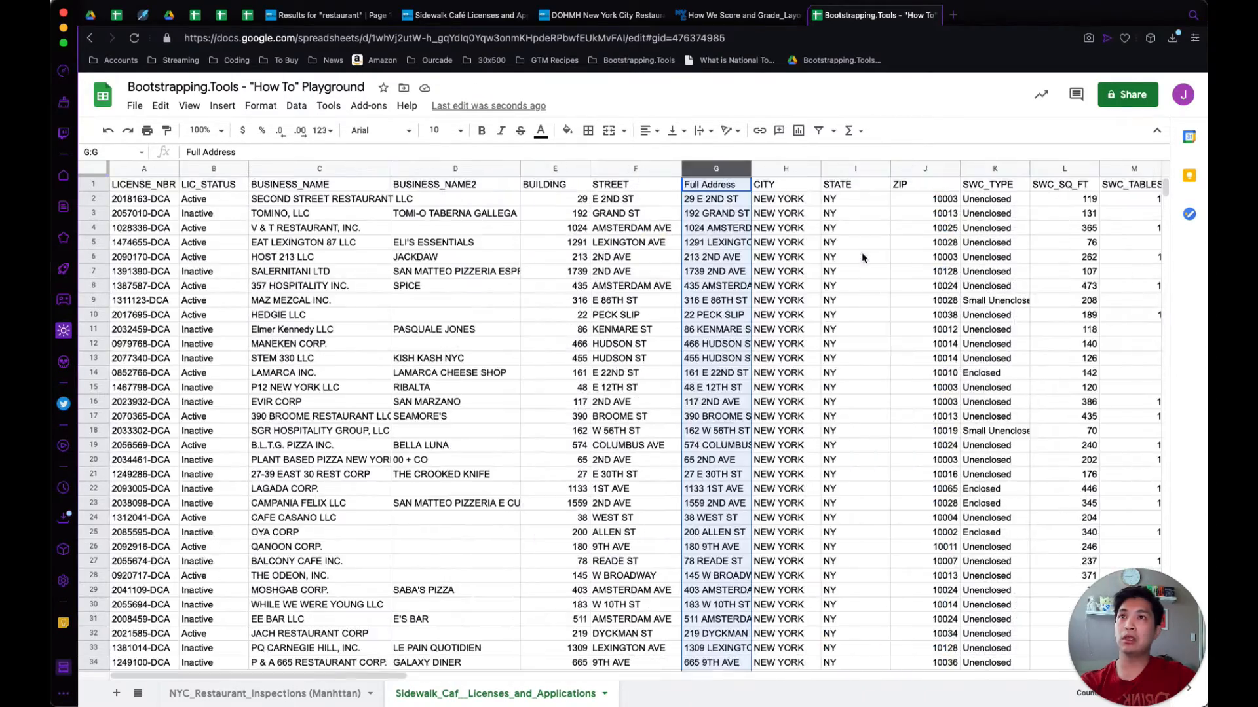
# Step: Add a new sheet and name it ActiveSidewalkLic-w/ Score
pyautogui.click(116, 695)
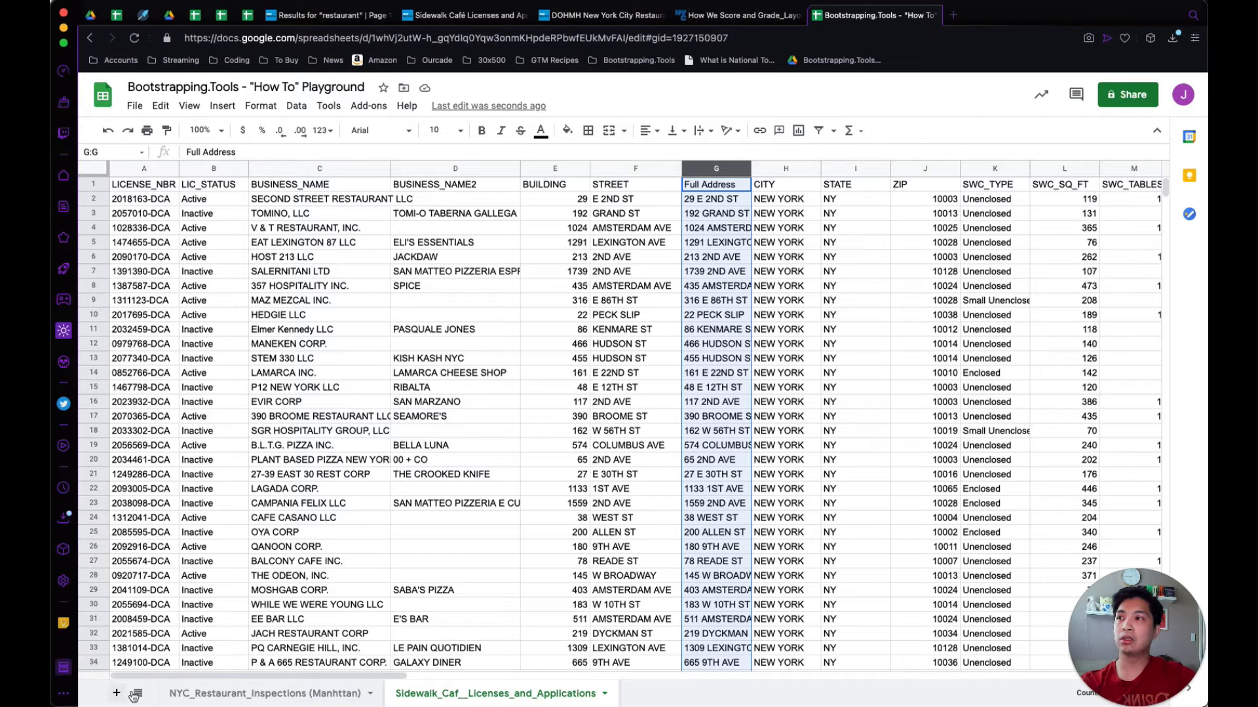
pyautogui.doubleClick(651, 696)
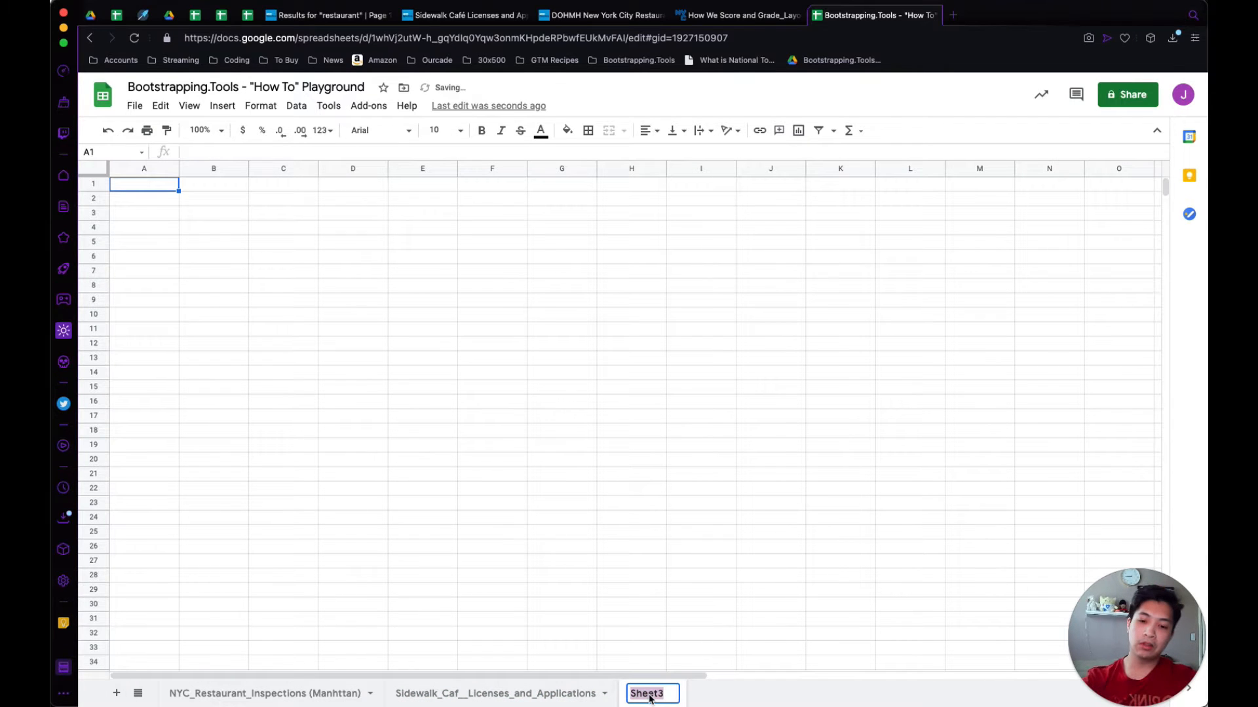
pyautogui.write('Active')
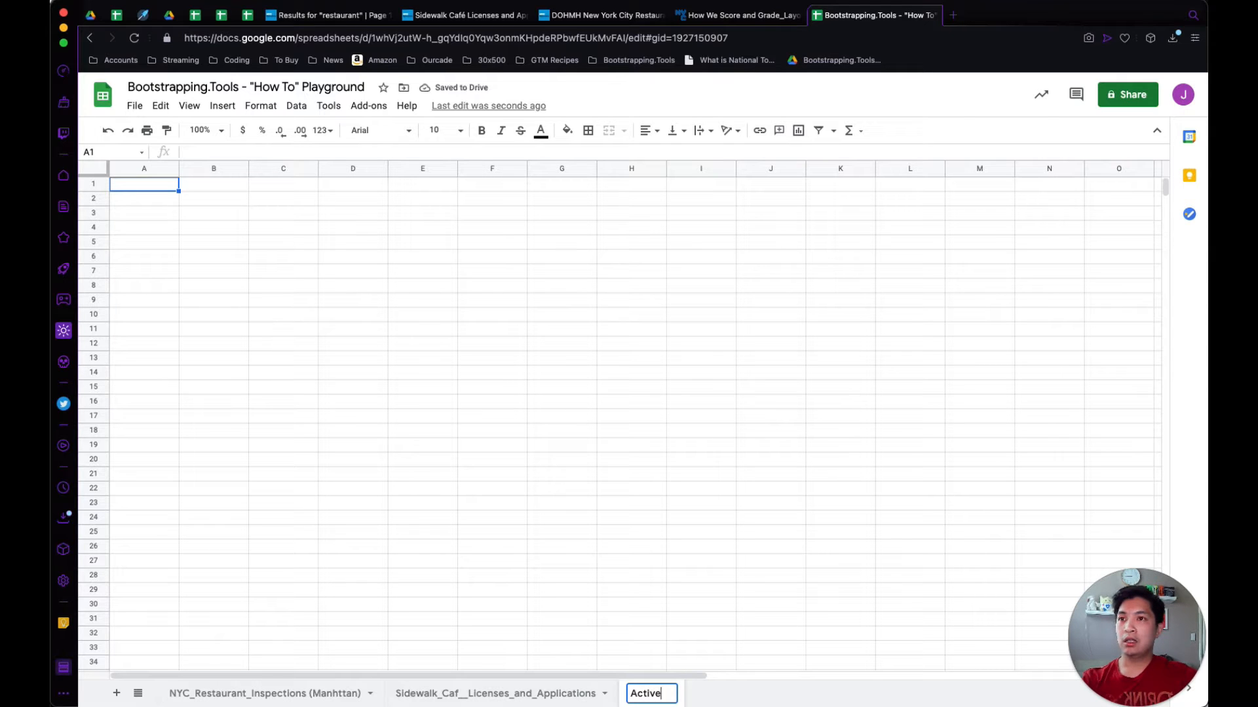
pyautogui.write('Sidewal')
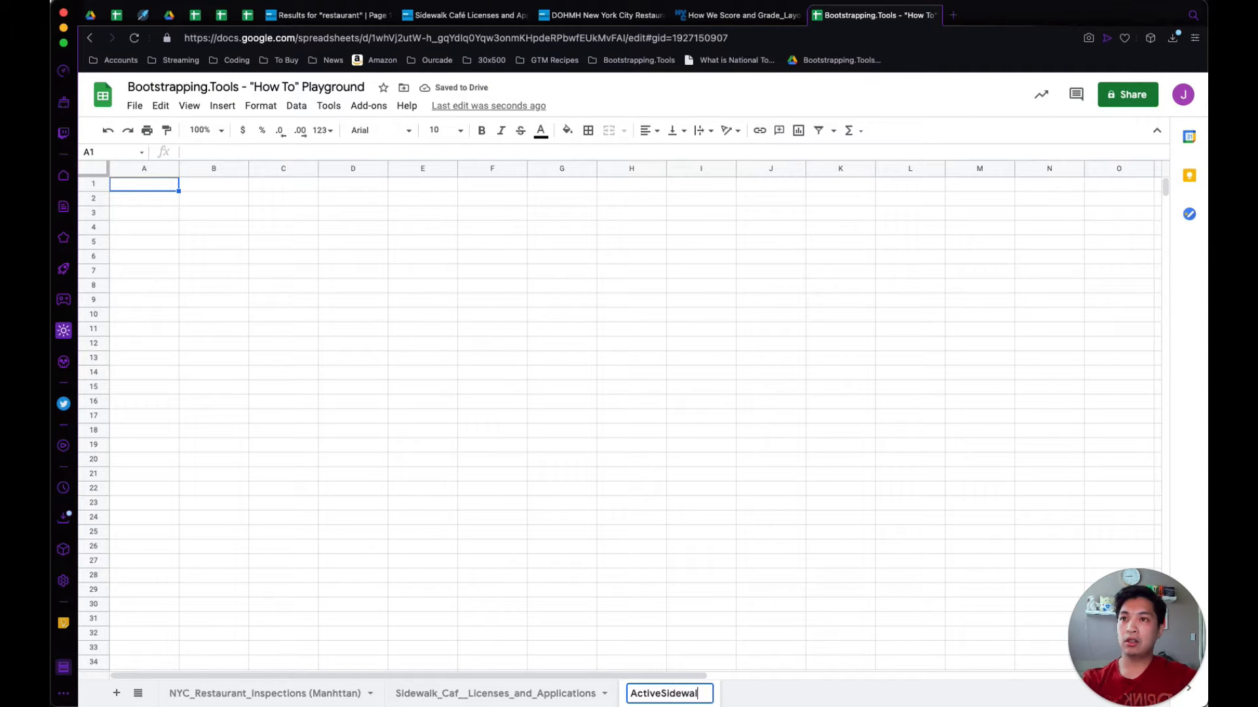
pyautogui.write('kLic')
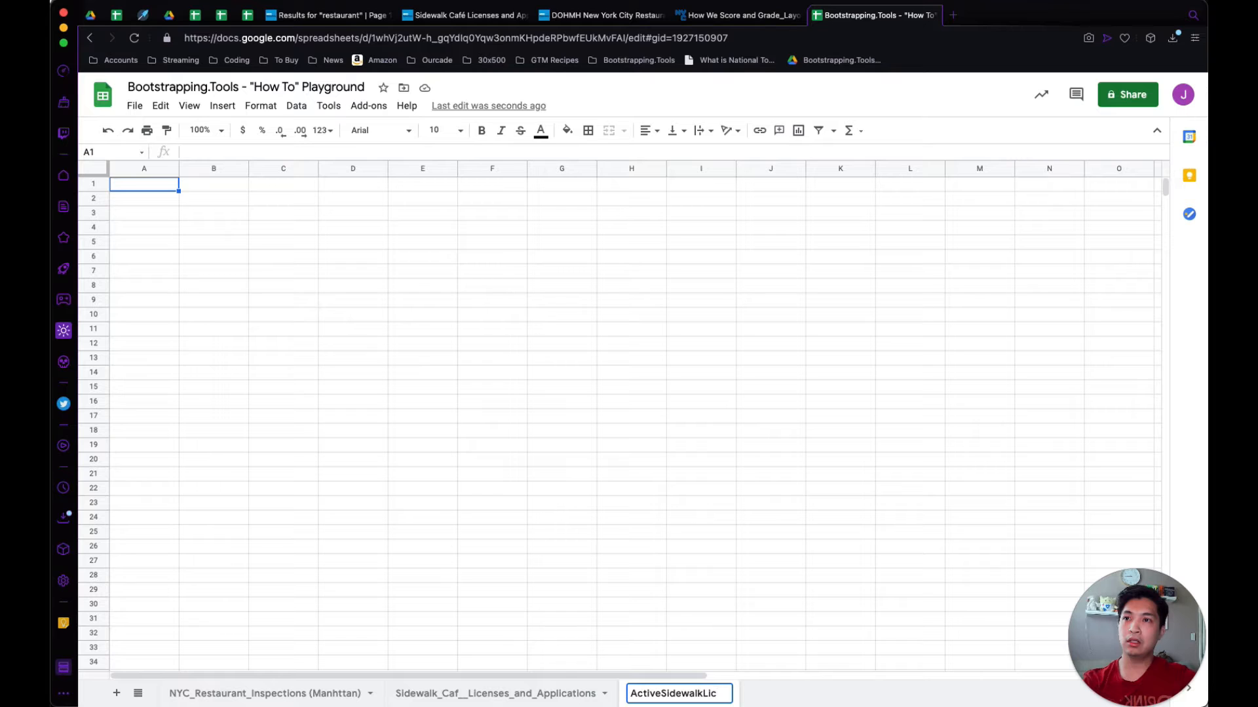
pyautogui.write('-w')
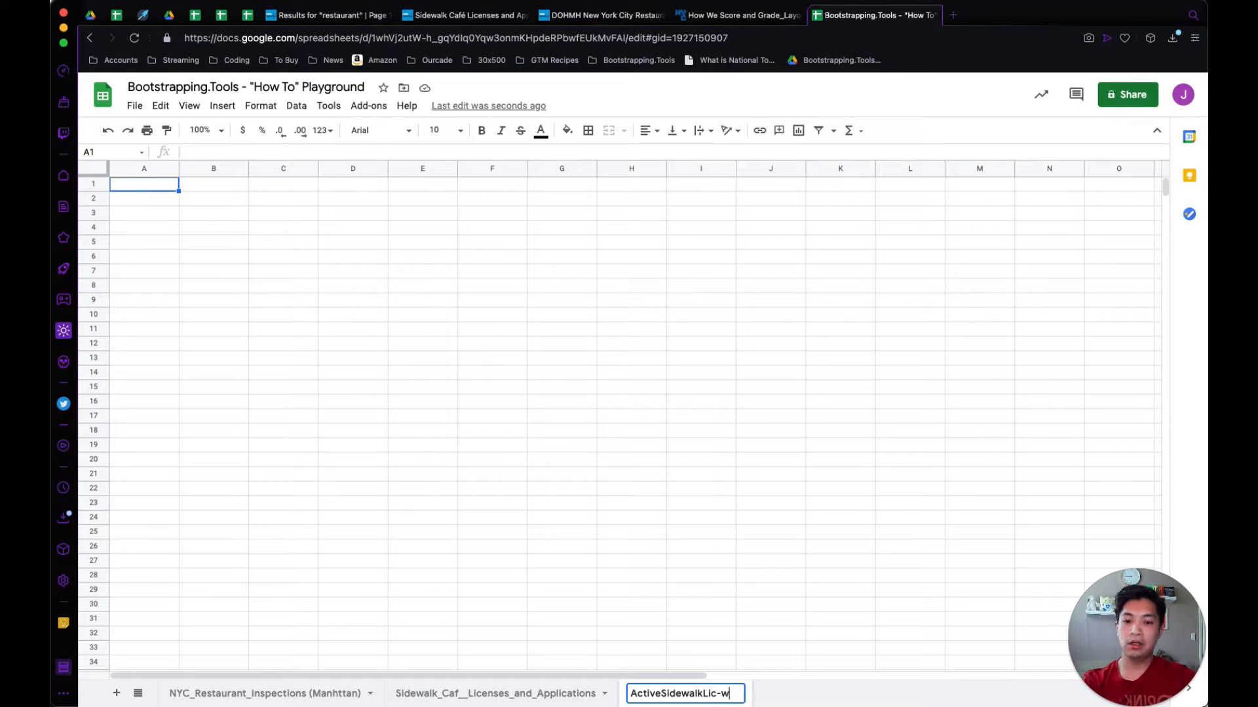
pyautogui.write('/ Score')
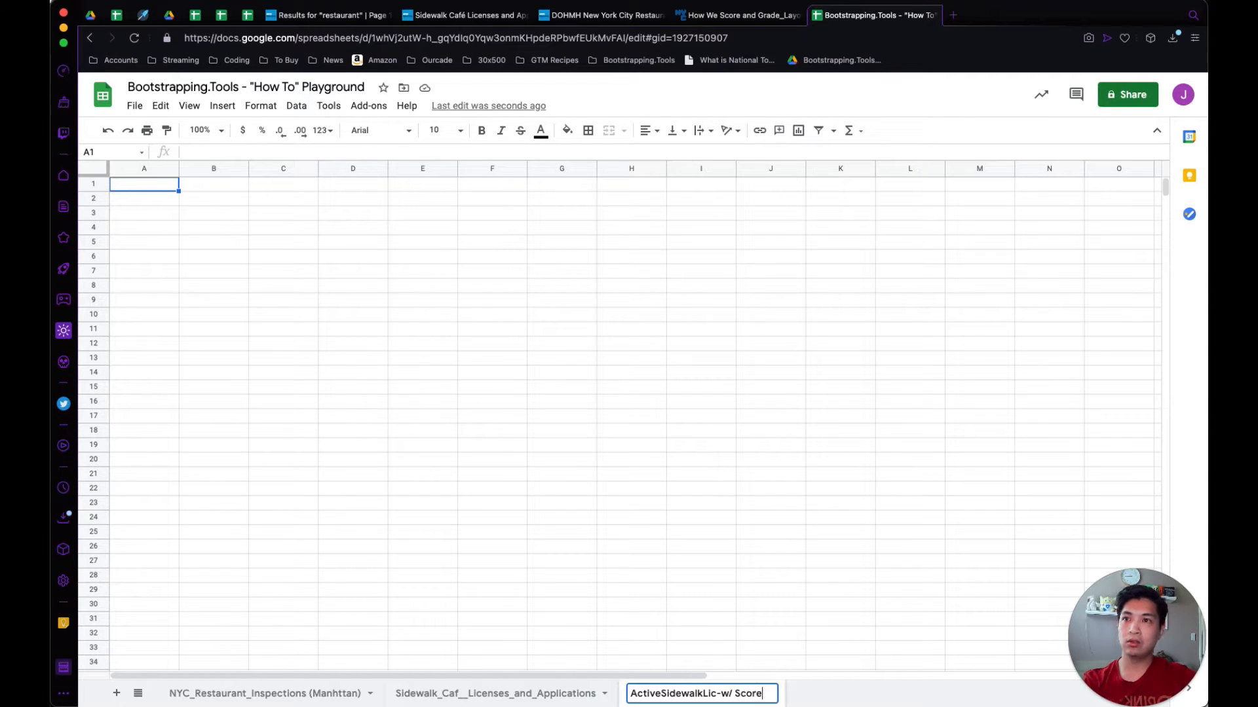
pyautogui.press('Return')
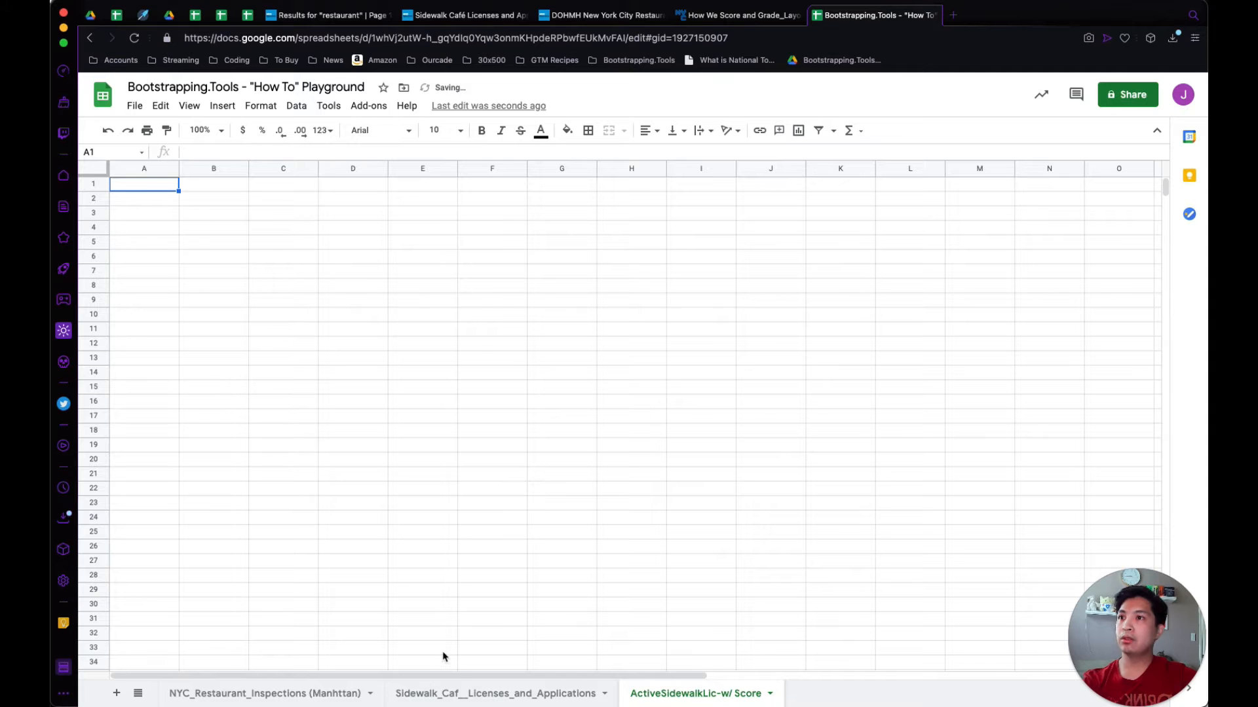
# Step: Examine the LIC_STATUS column and its neighbouring fields in the Sidewalk_Caf__Licenses_and_Applications sheet
pyautogui.click(454, 694)
pyautogui.click(607, 200)
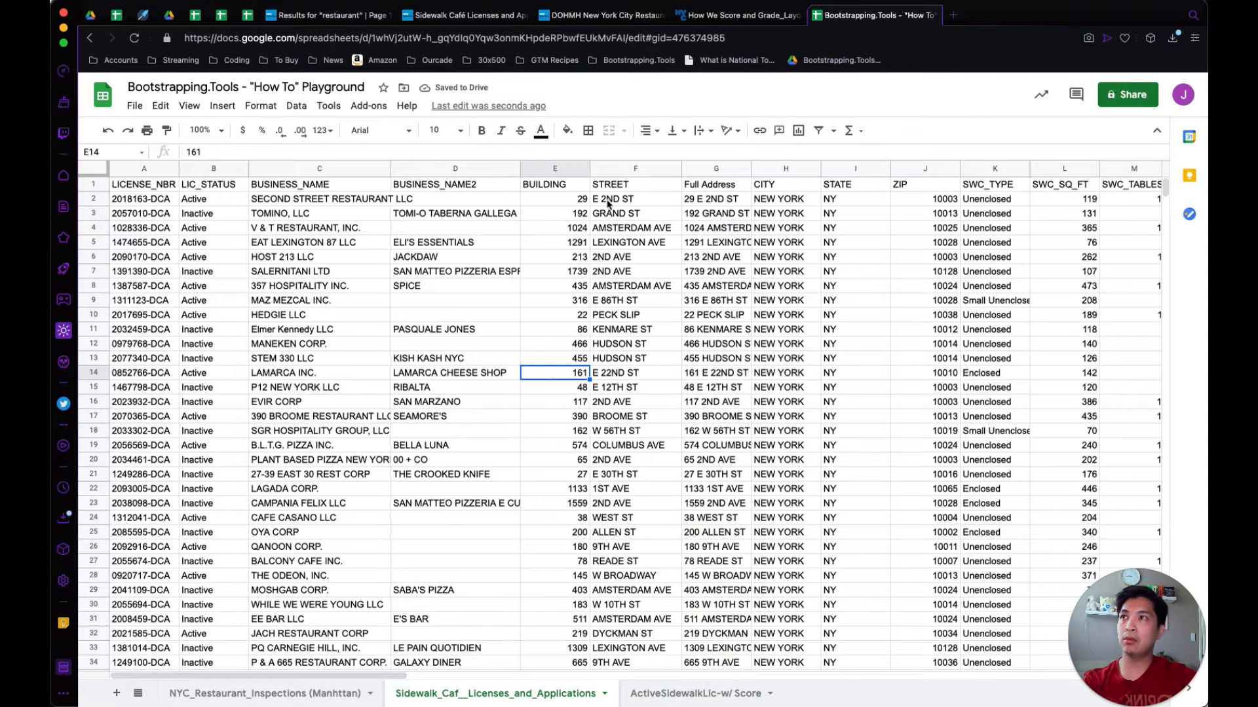
pyautogui.click(214, 169)
pyautogui.click(215, 215)
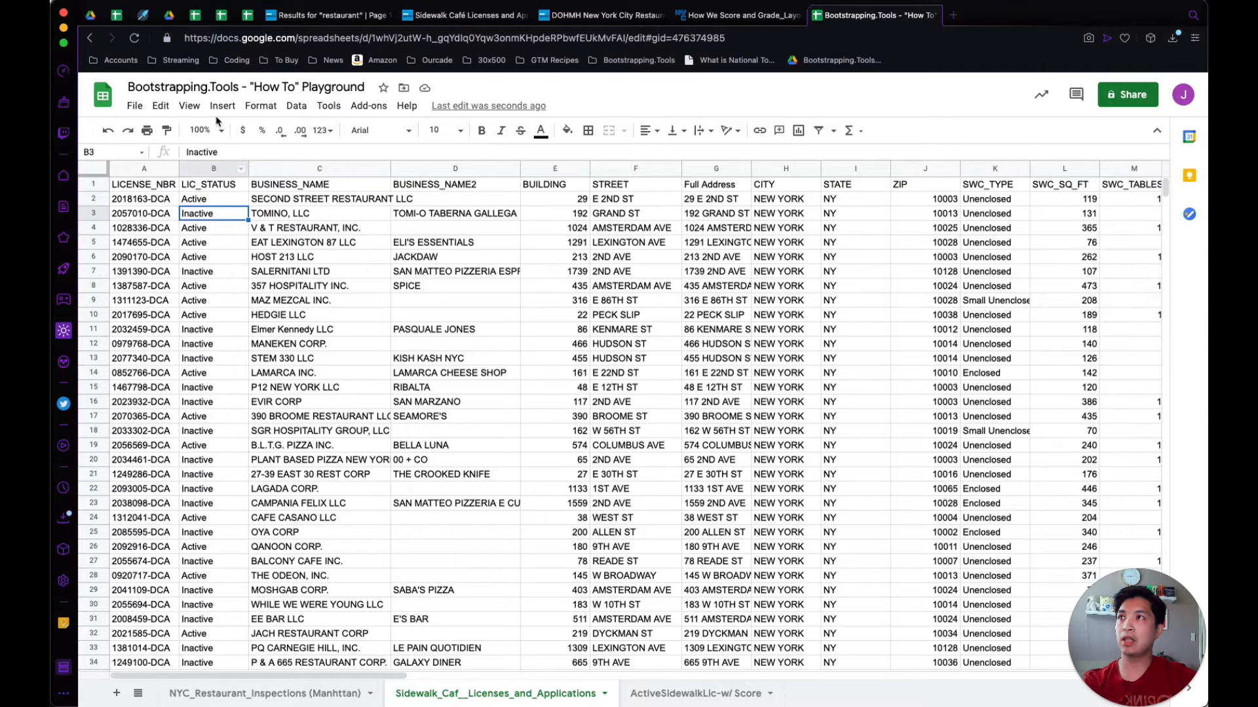
pyautogui.click(190, 190)
pyautogui.click(213, 169)
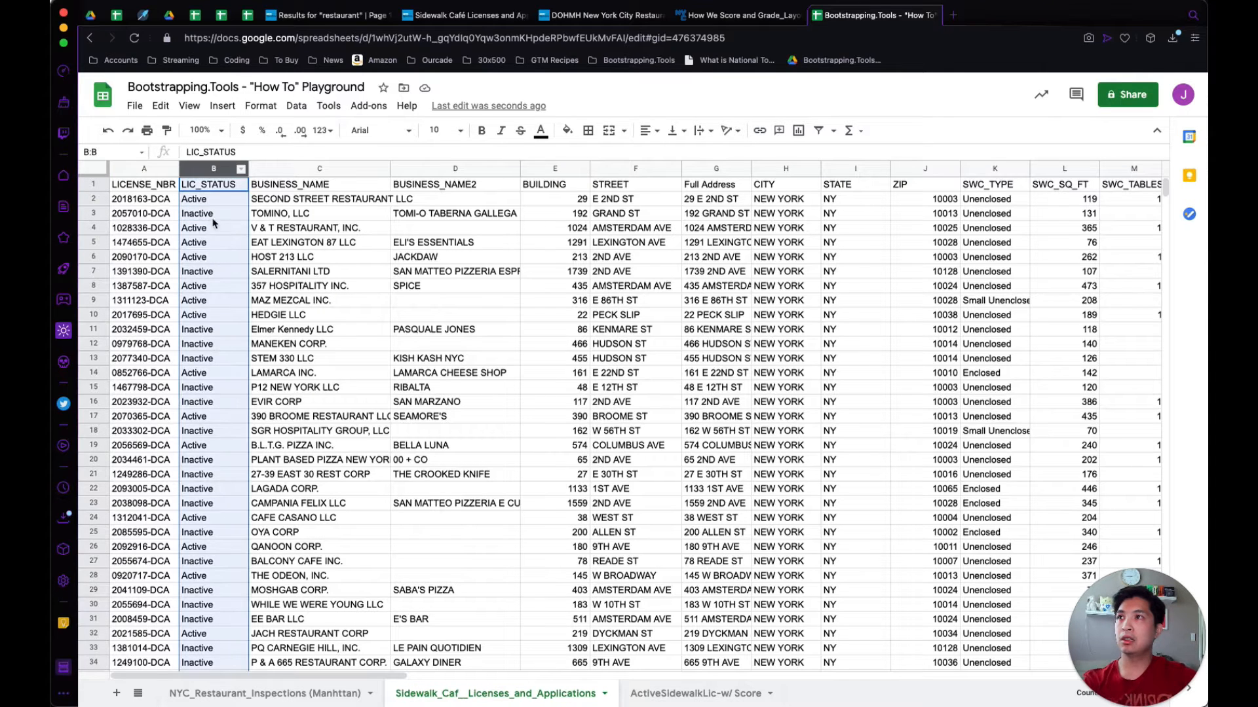
pyautogui.click(208, 244)
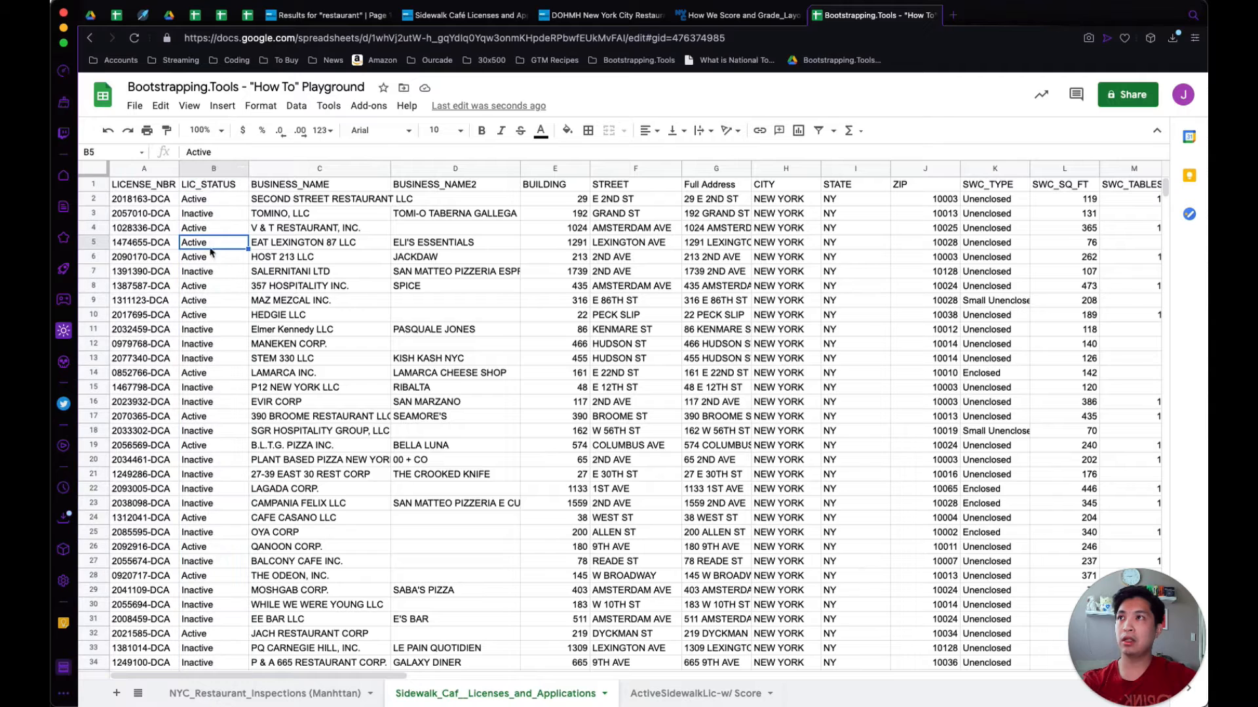
pyautogui.hscroll(2, 744, 321)
pyautogui.hscroll(-2, 745, 321)
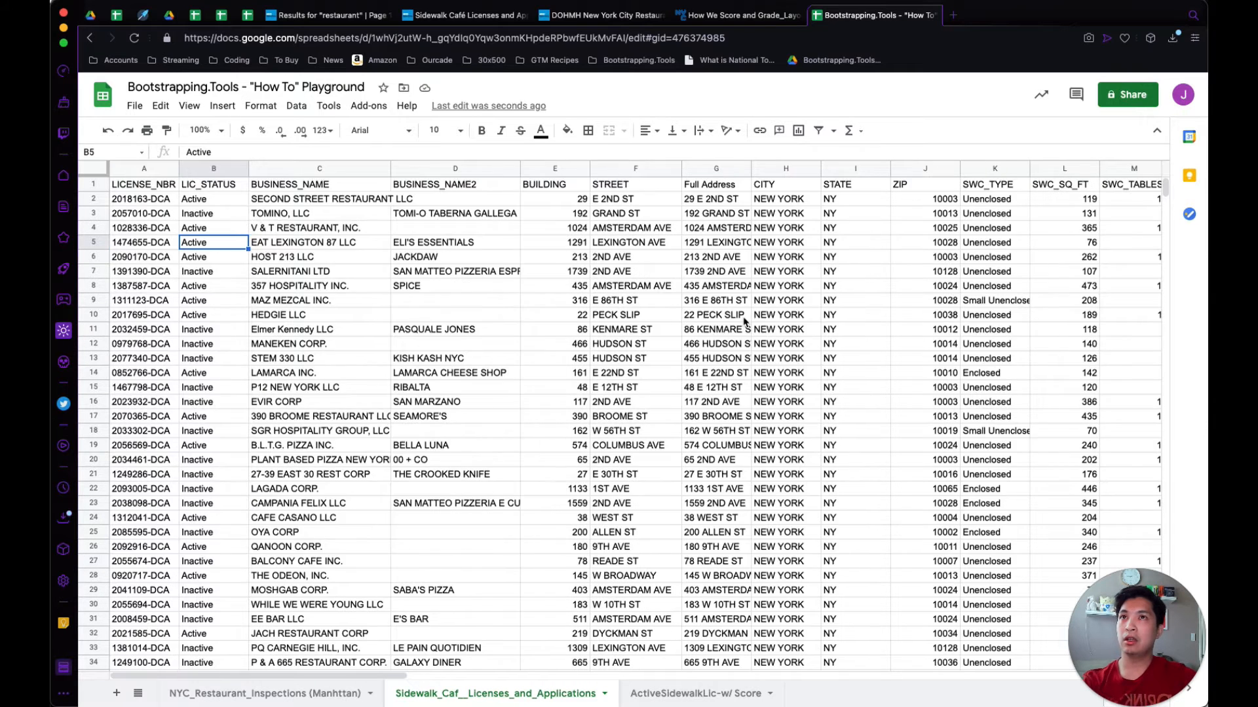
# Step: Begin a FILTER formula in A1 of ActiveSidewalkLic-w/ Score, using columns B:G of Sidewalk_Caf__Licenses_and_Applications as its range
pyautogui.click(668, 685)
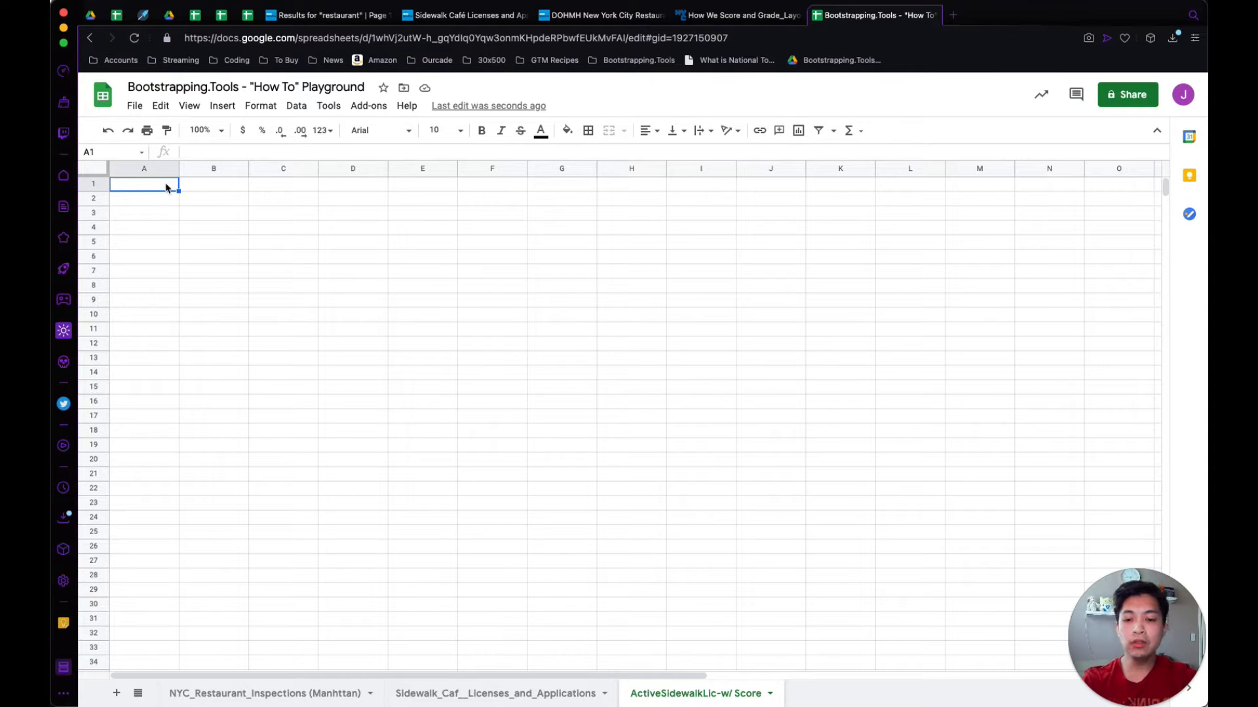
pyautogui.write('=f')
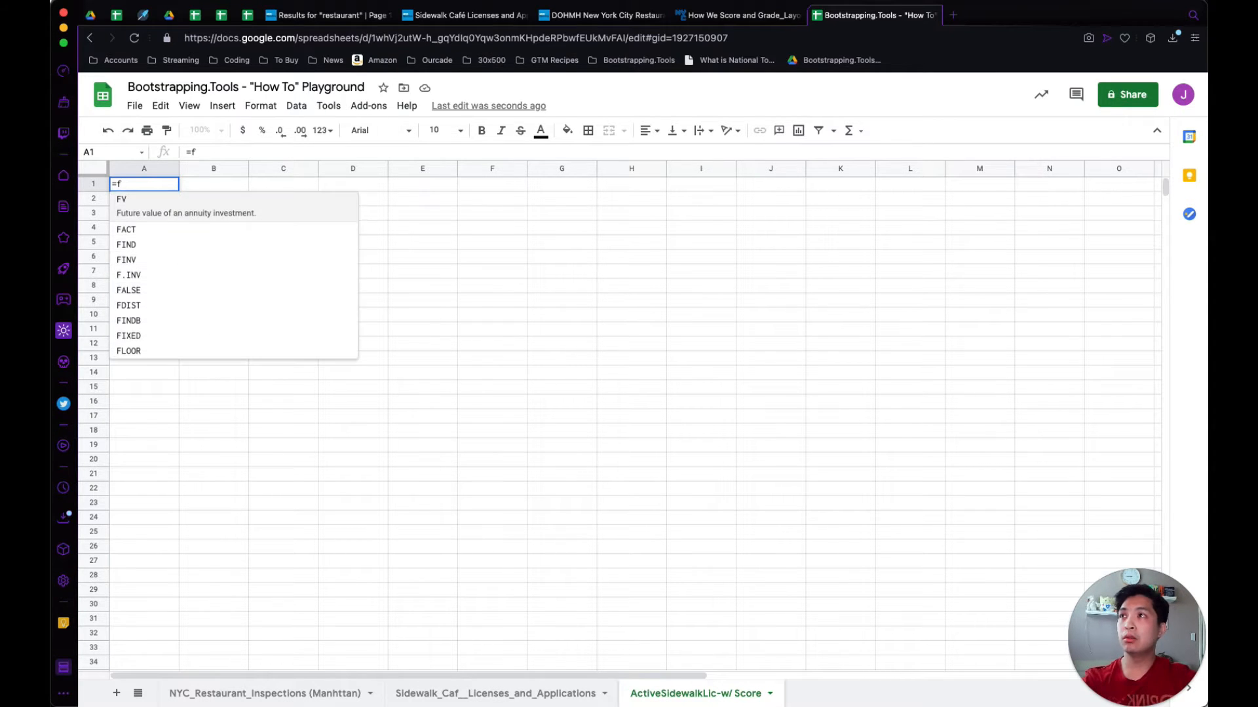
pyautogui.write('ilter')
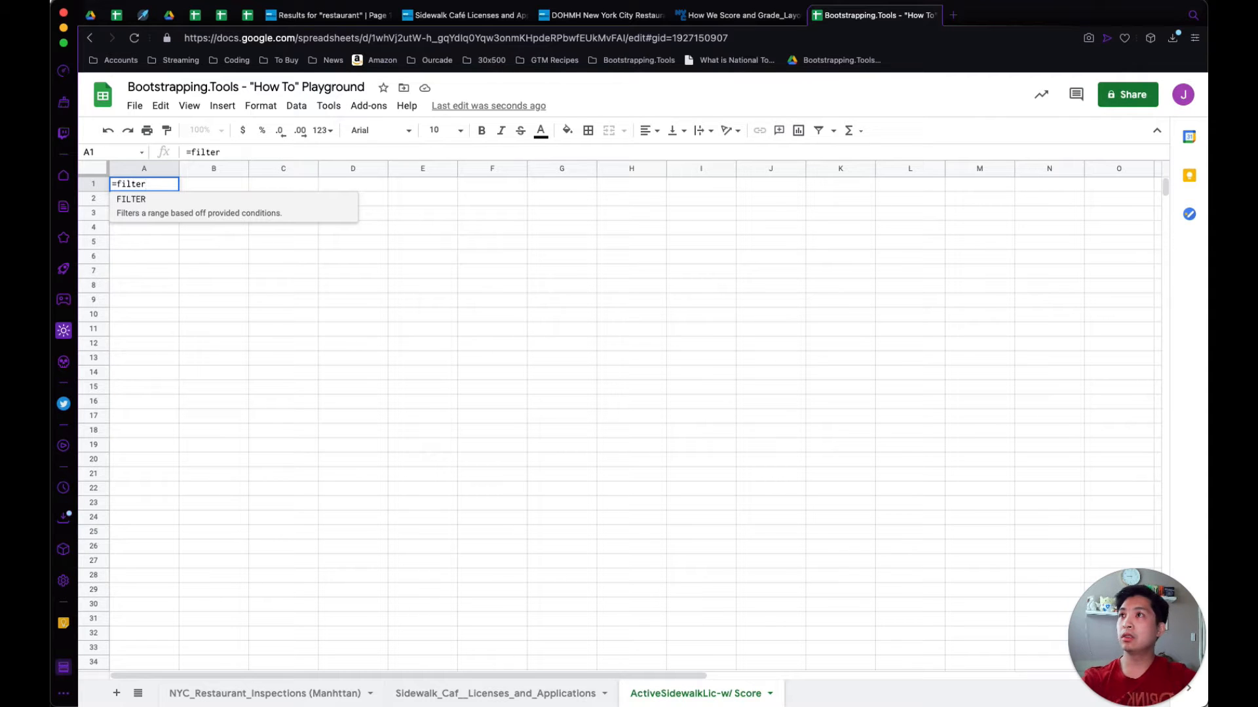
pyautogui.click(145, 208)
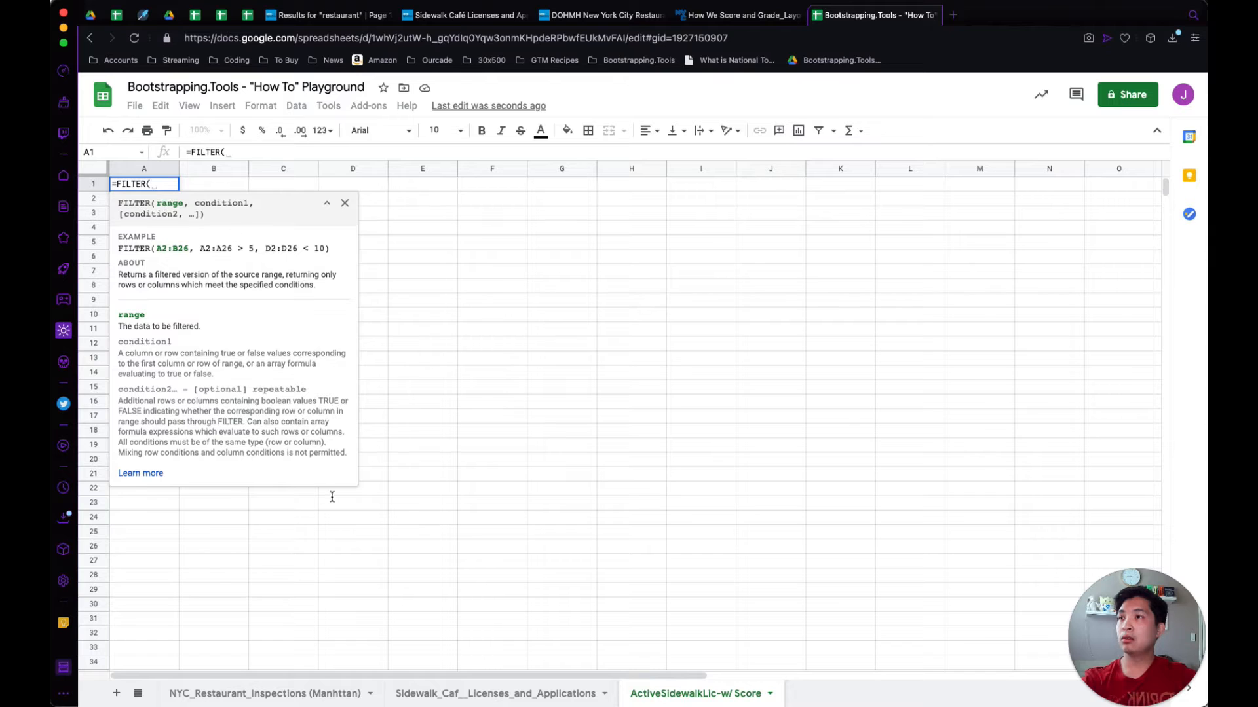
pyautogui.click(447, 695)
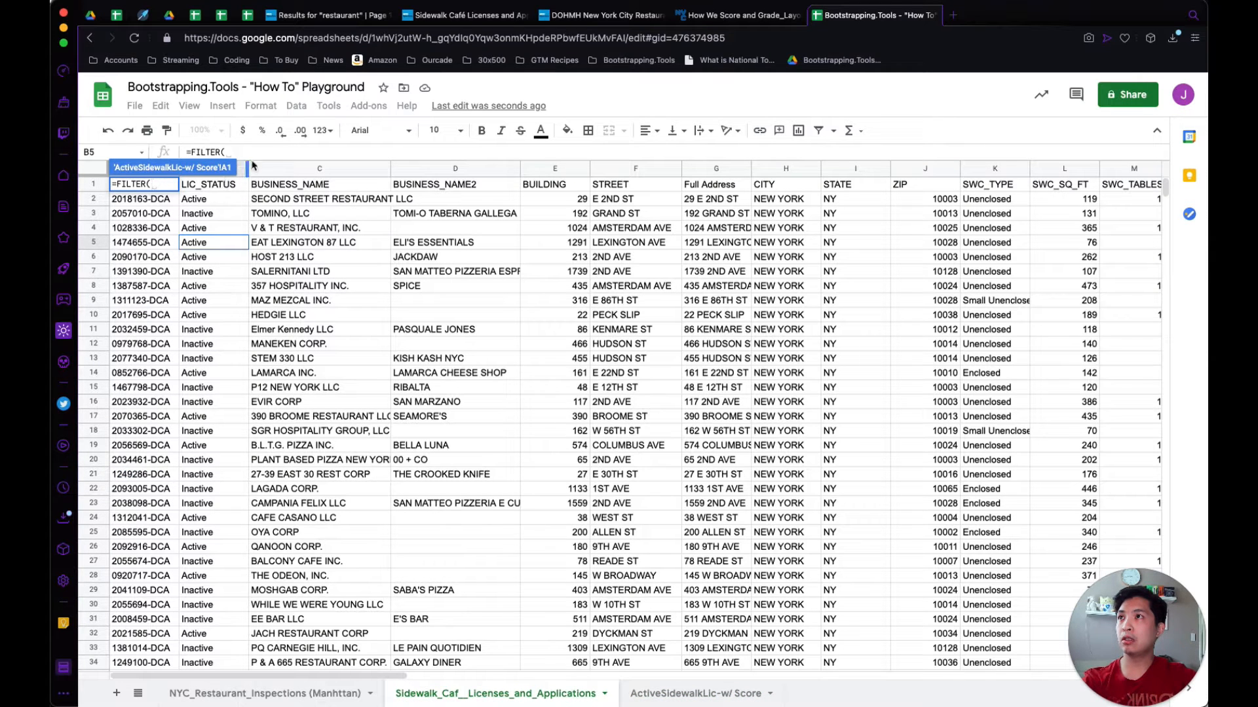
pyautogui.click(241, 168)
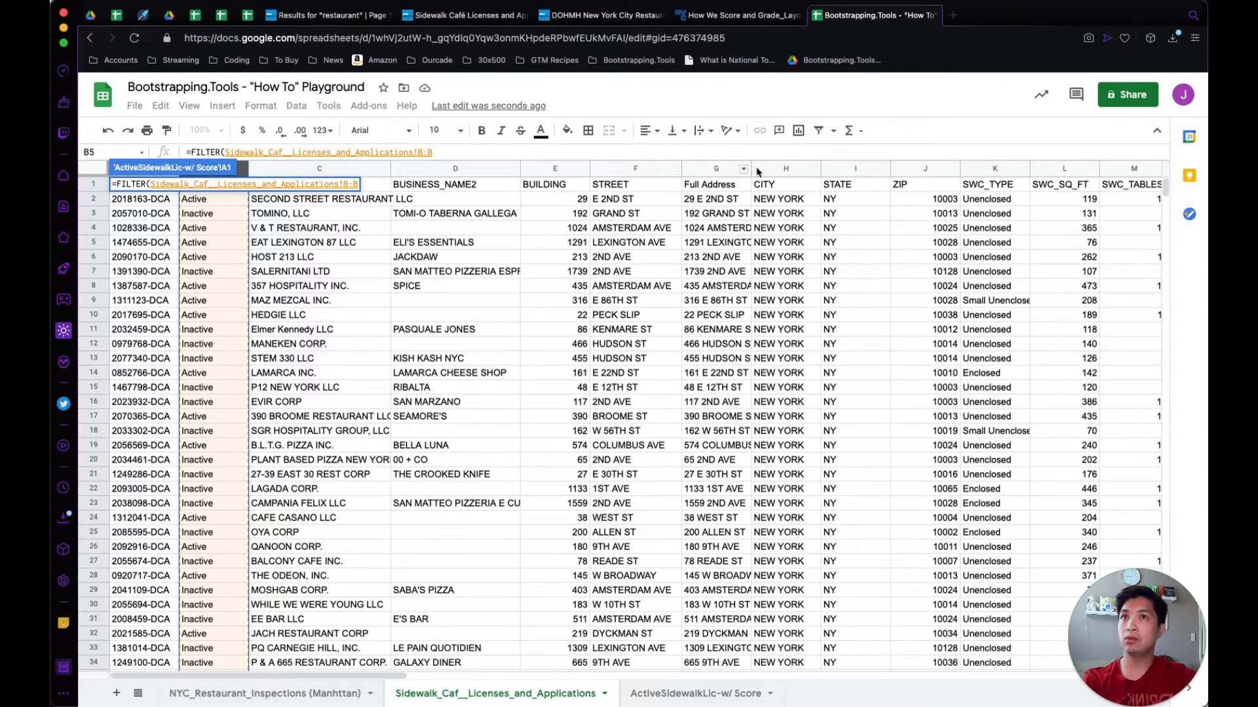
pyautogui.hscroll(5, 838, 206)
pyautogui.hscroll(3, 963, 241)
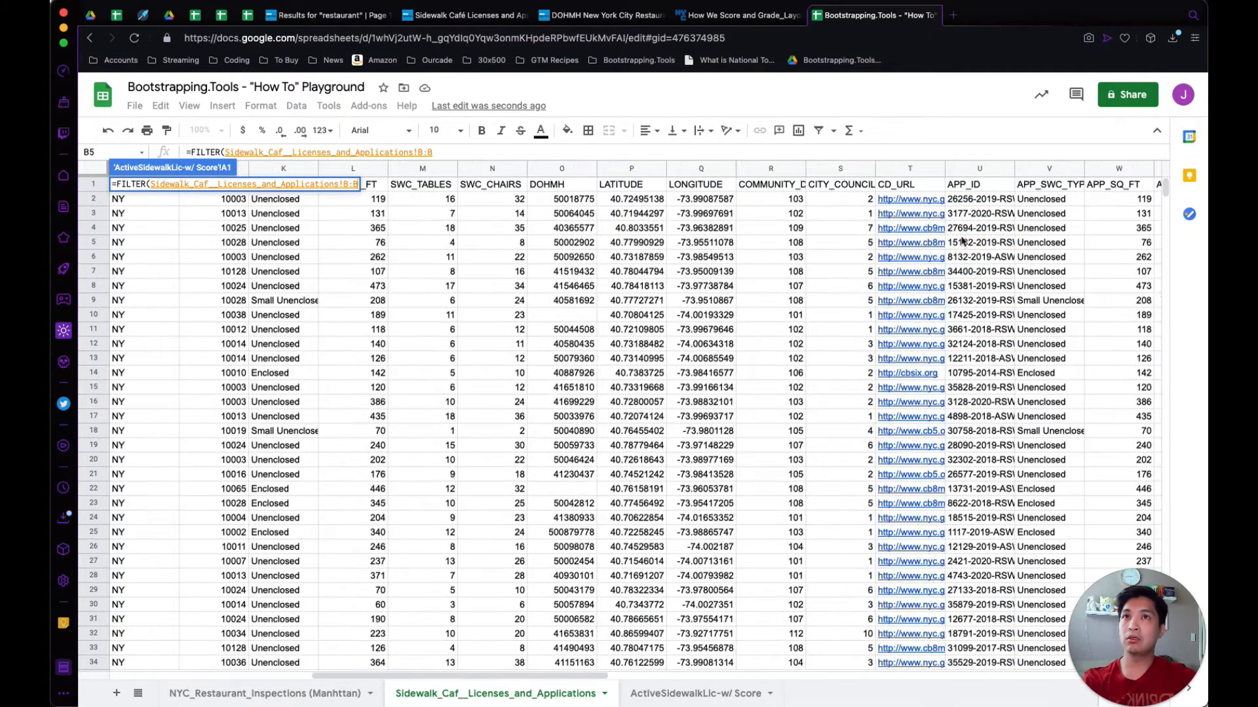
pyautogui.hscroll(3, 963, 241)
pyautogui.hscroll(-10, 963, 241)
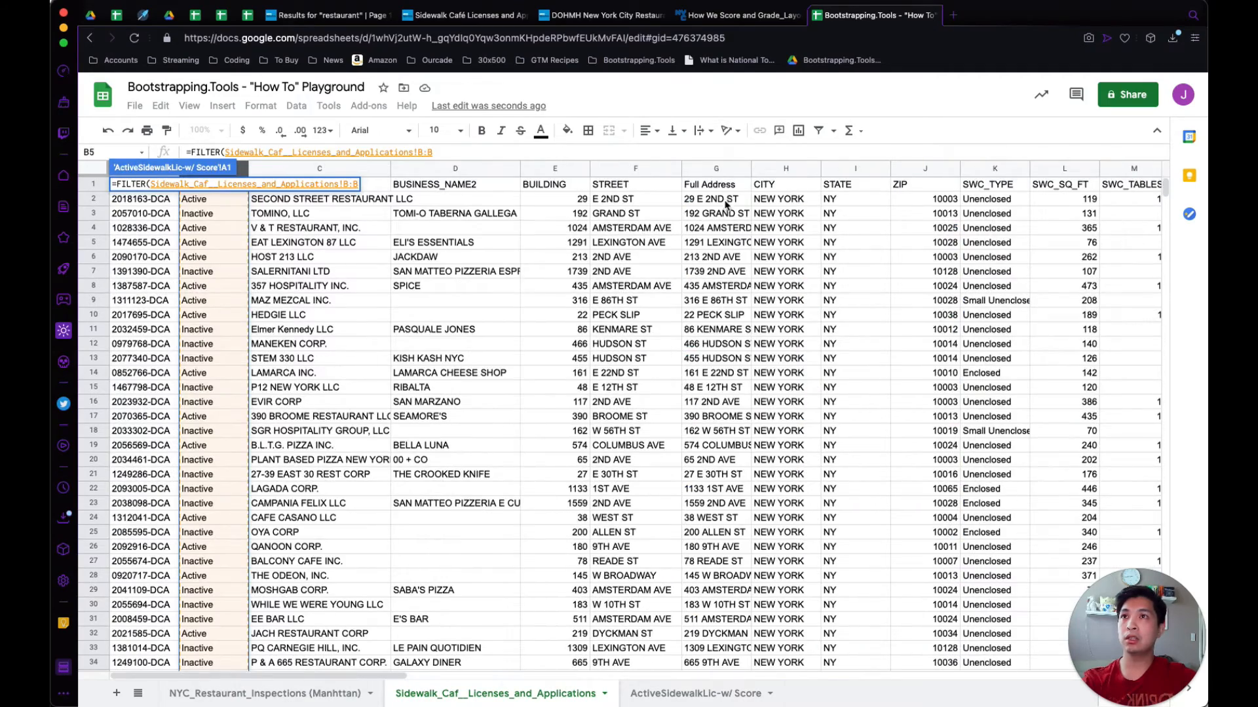
pyautogui.keyDown('shift'); pyautogui.click(718, 172); pyautogui.keyUp('shift')
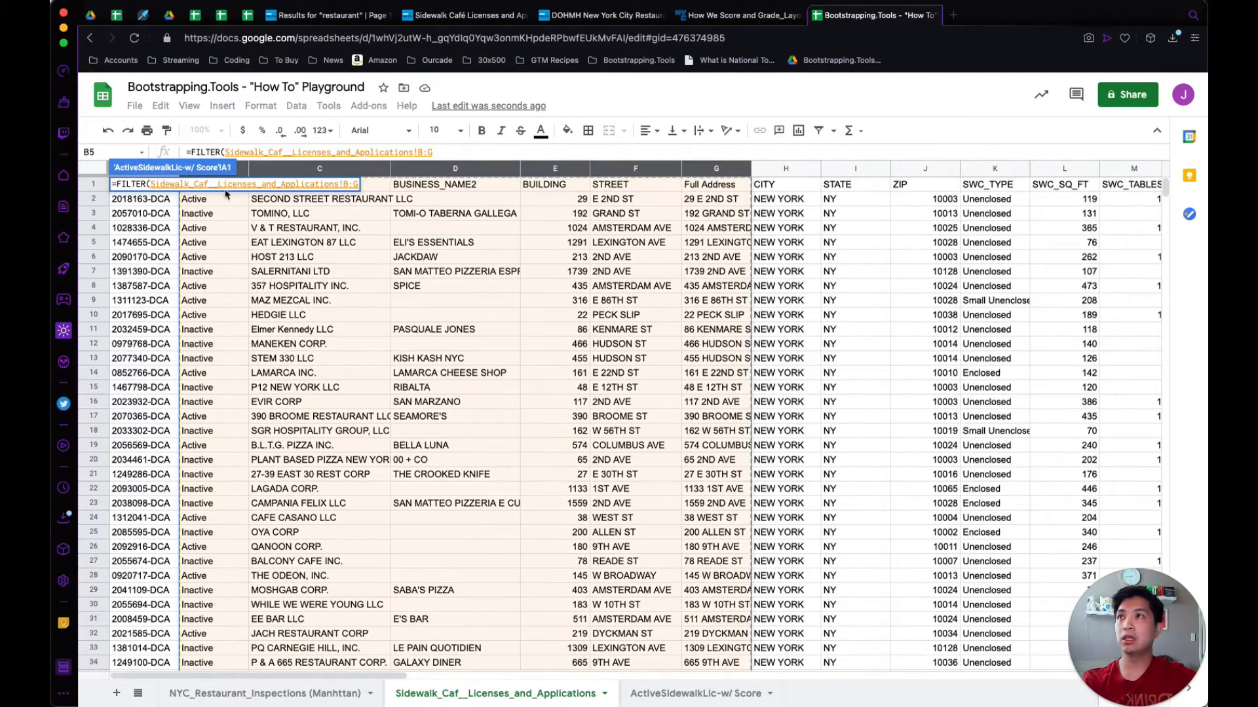
# Step: Complete the FILTER formula with the condition that column B of Sidewalk_Caf__Licenses_and_Applications equals "Active"
pyautogui.write(',')
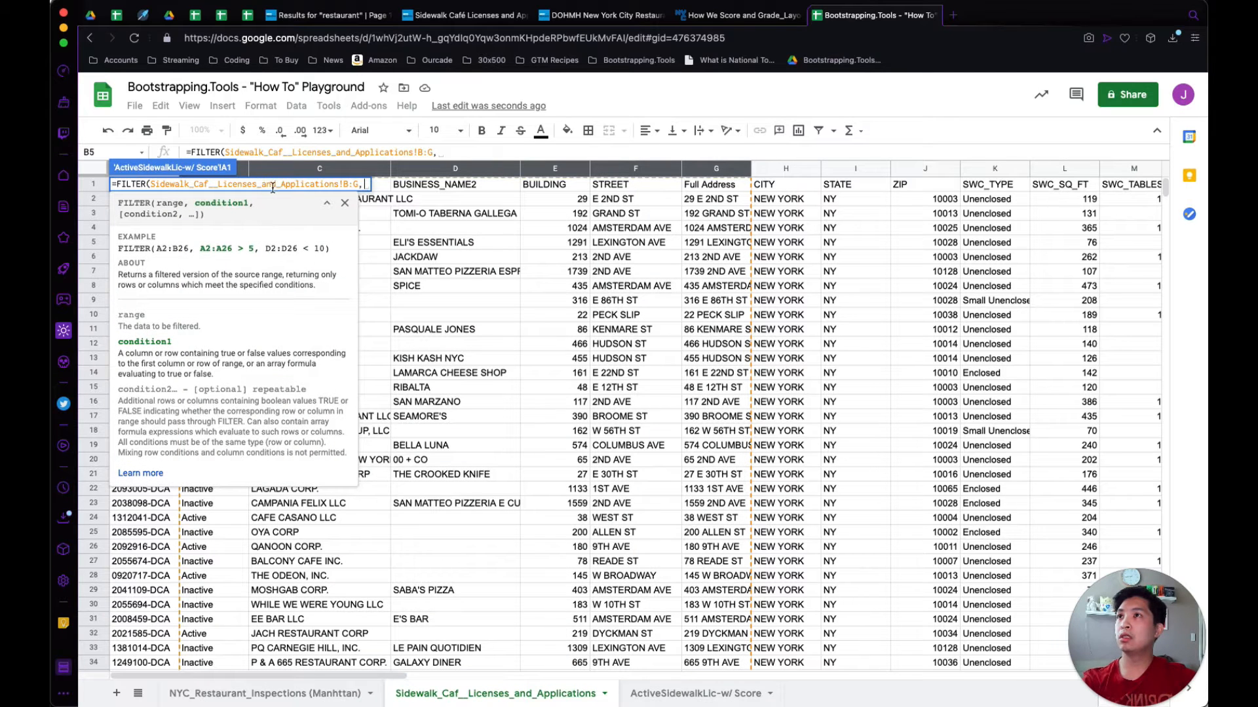
pyautogui.click(243, 168)
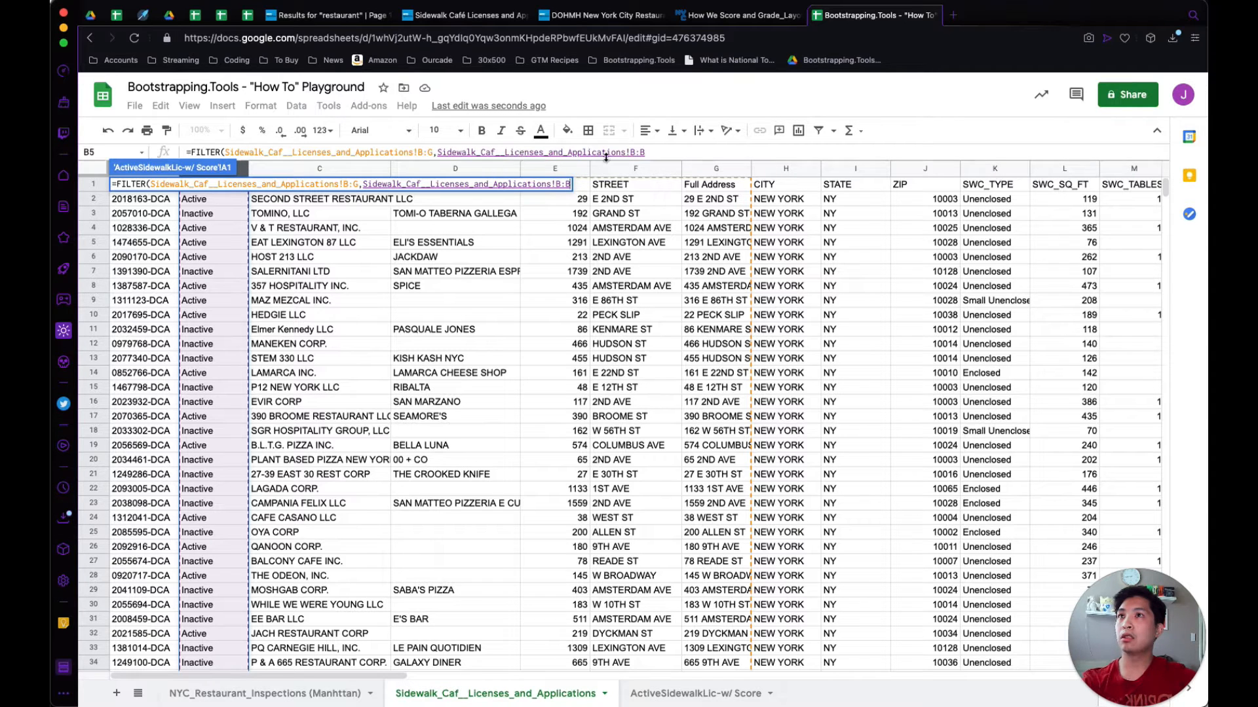
pyautogui.click(662, 153)
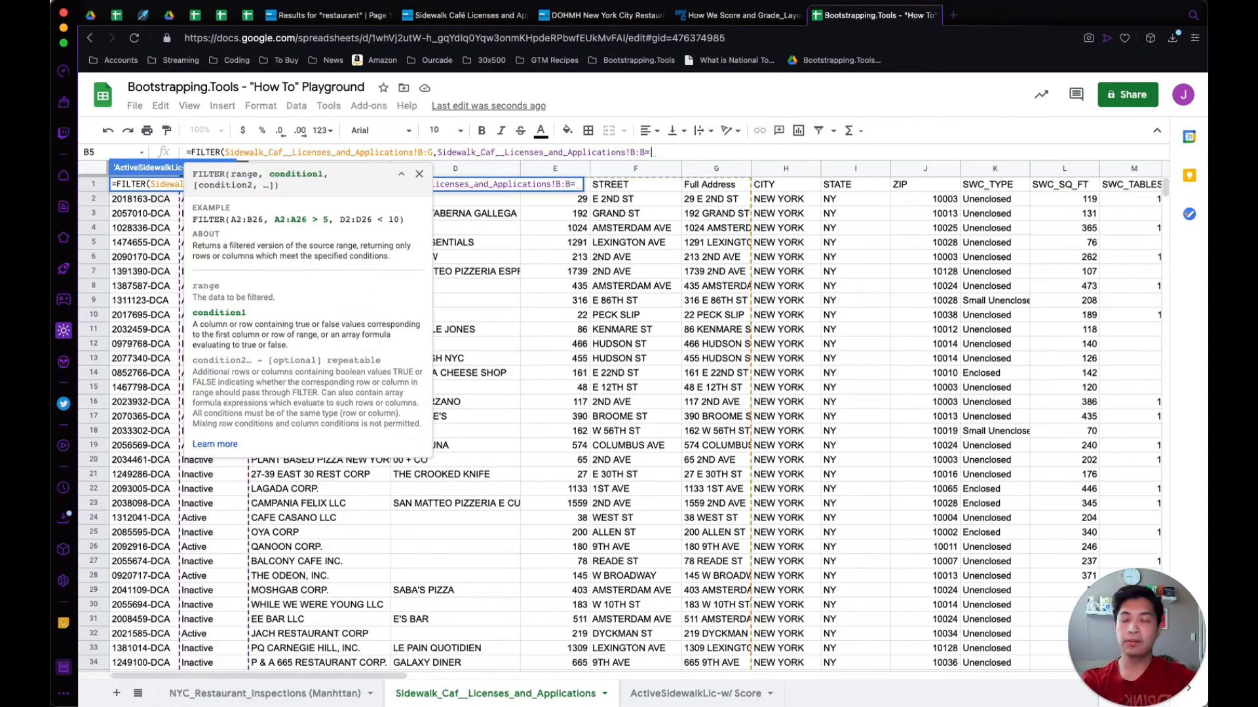
pyautogui.write('="Active")')
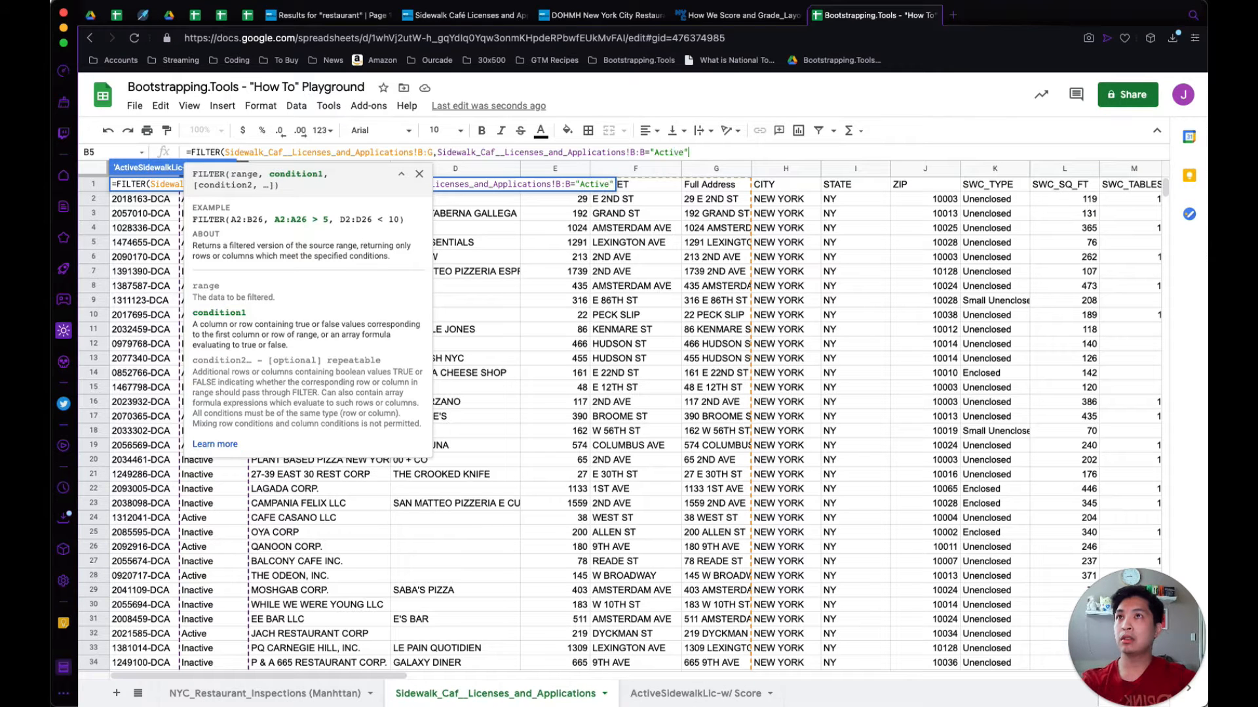
pyautogui.press('Return')
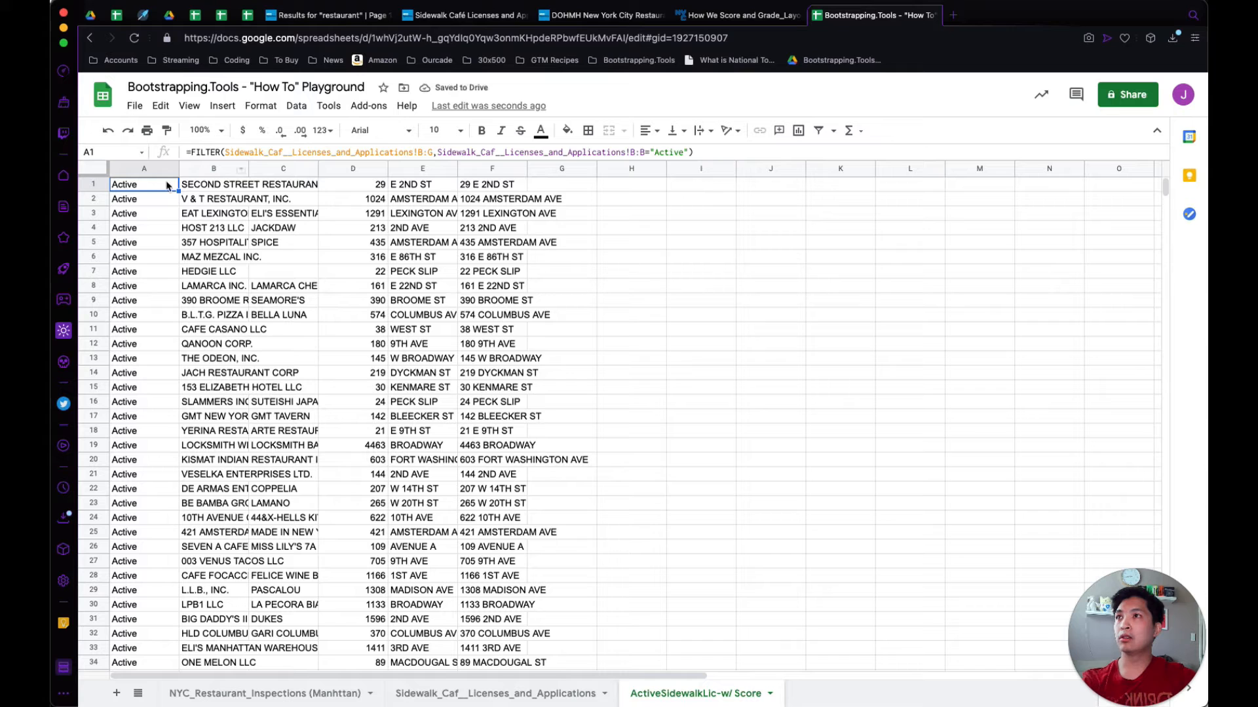
# Step: Move the FILTER formula from A1 to A2 of ActiveSidewalkLic-w/ Score to free the first row for headers
pyautogui.hotkey('ctrl', 'x')
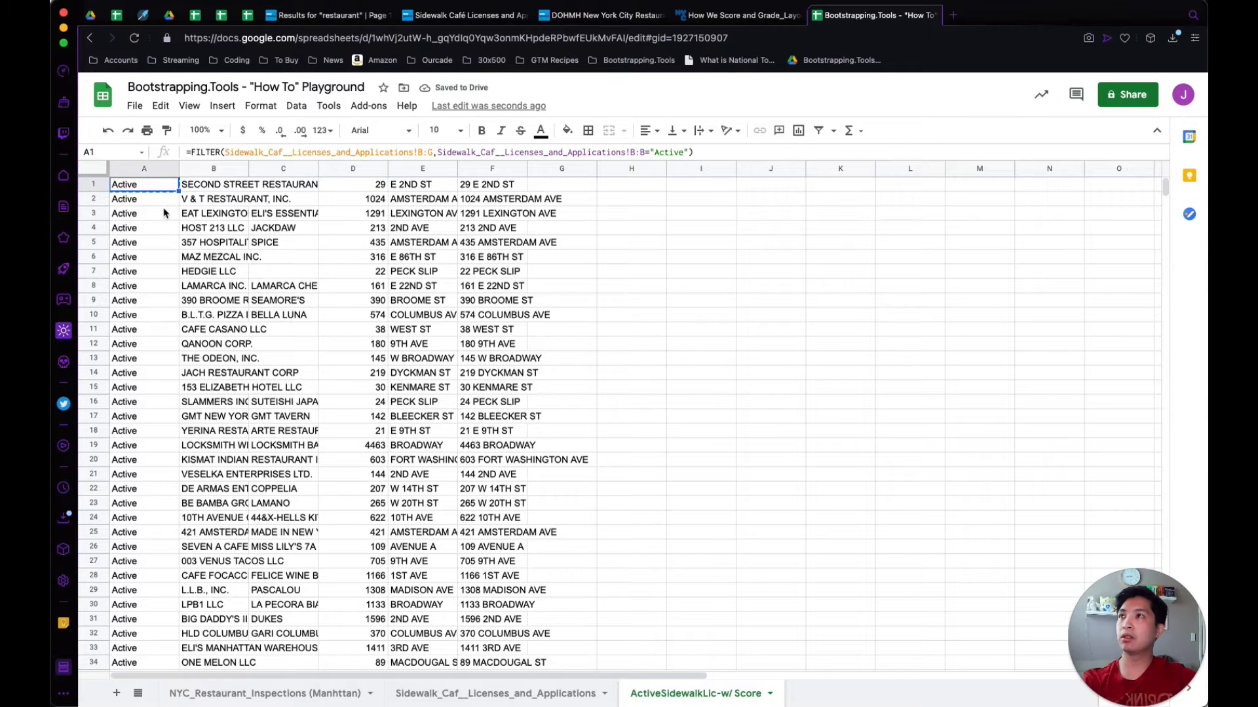
pyautogui.press('Down')
pyautogui.hotkey('ctrl', 'v')
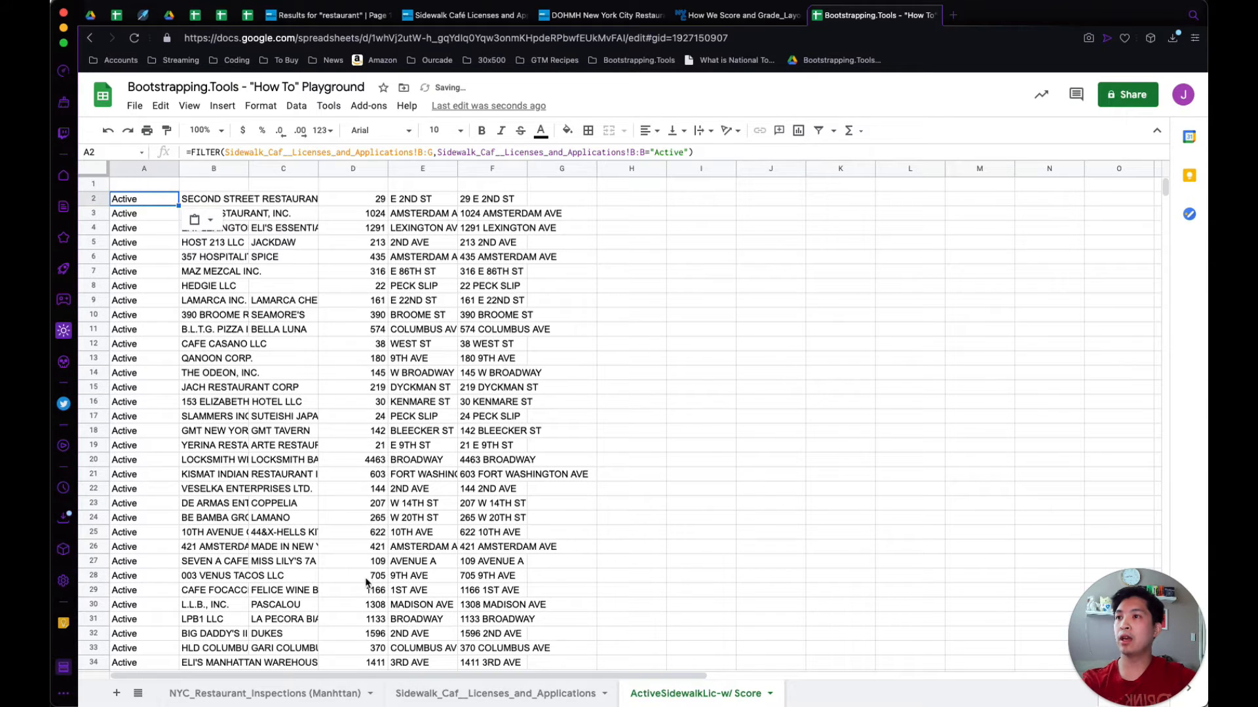
# Step: Copy the headers LIC_STATUS through Full Address (B1:G1) from Sidewalk_Caf__Licenses_and_Applications into row 1 of ActiveSidewalkLic-w/ Score, starting at A1
pyautogui.click(484, 696)
pyautogui.click(223, 188)
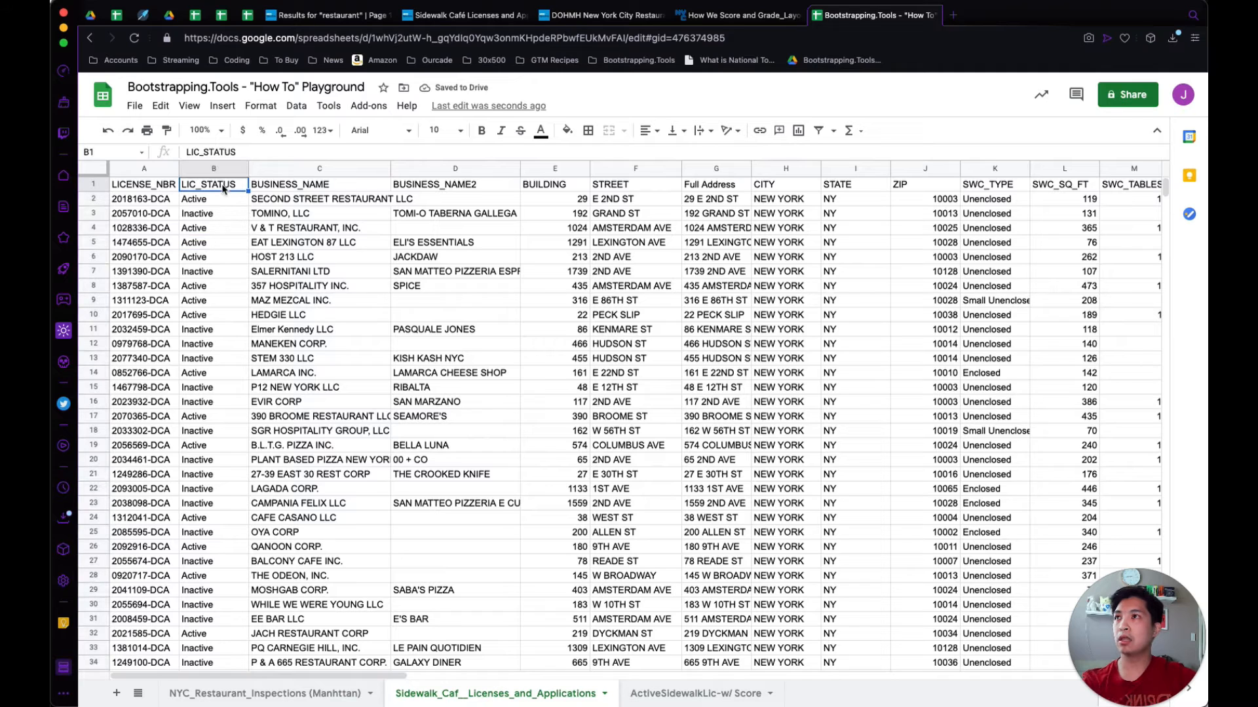
pyautogui.keyDown('shift'); pyautogui.click(710, 189); pyautogui.keyUp('shift')
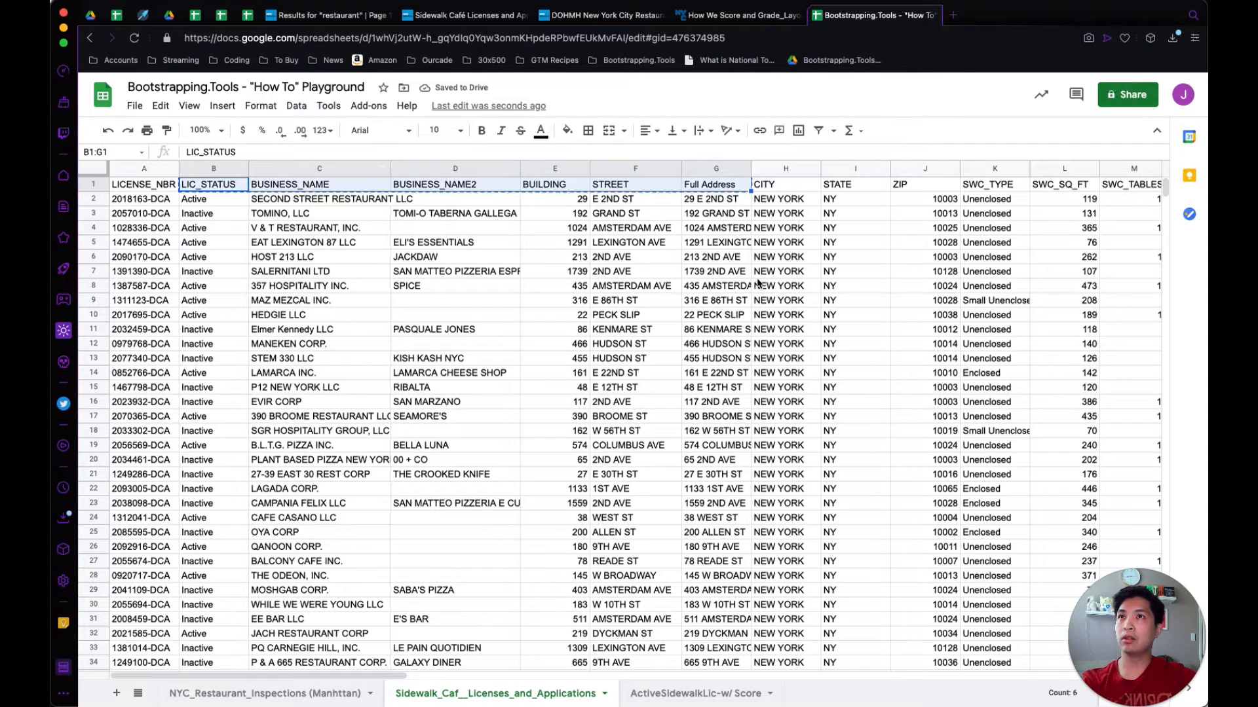
pyautogui.click(694, 693)
pyautogui.click(151, 187)
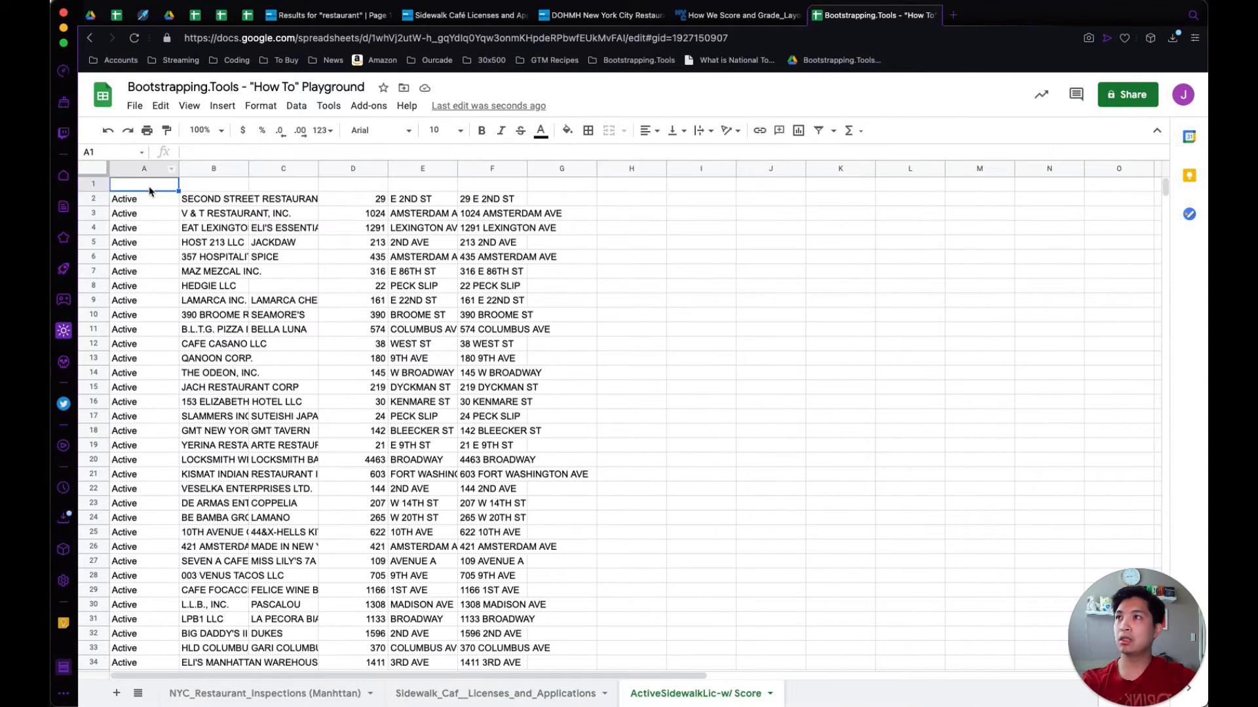
pyautogui.hotkey('ctrl', 'v')
pyautogui.click(478, 243)
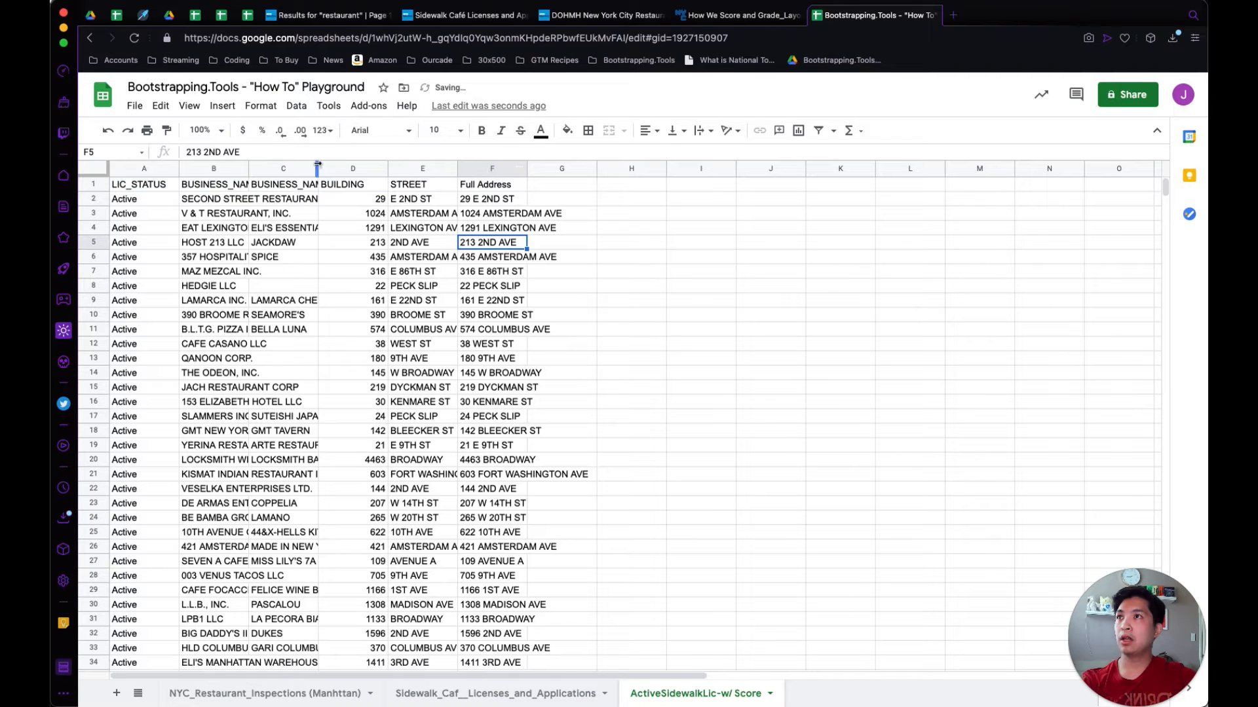
# Step: Check how many rows the filtered list of active licenses covers in ActiveSidewalkLic-w/ Score
pyautogui.click(139, 213)
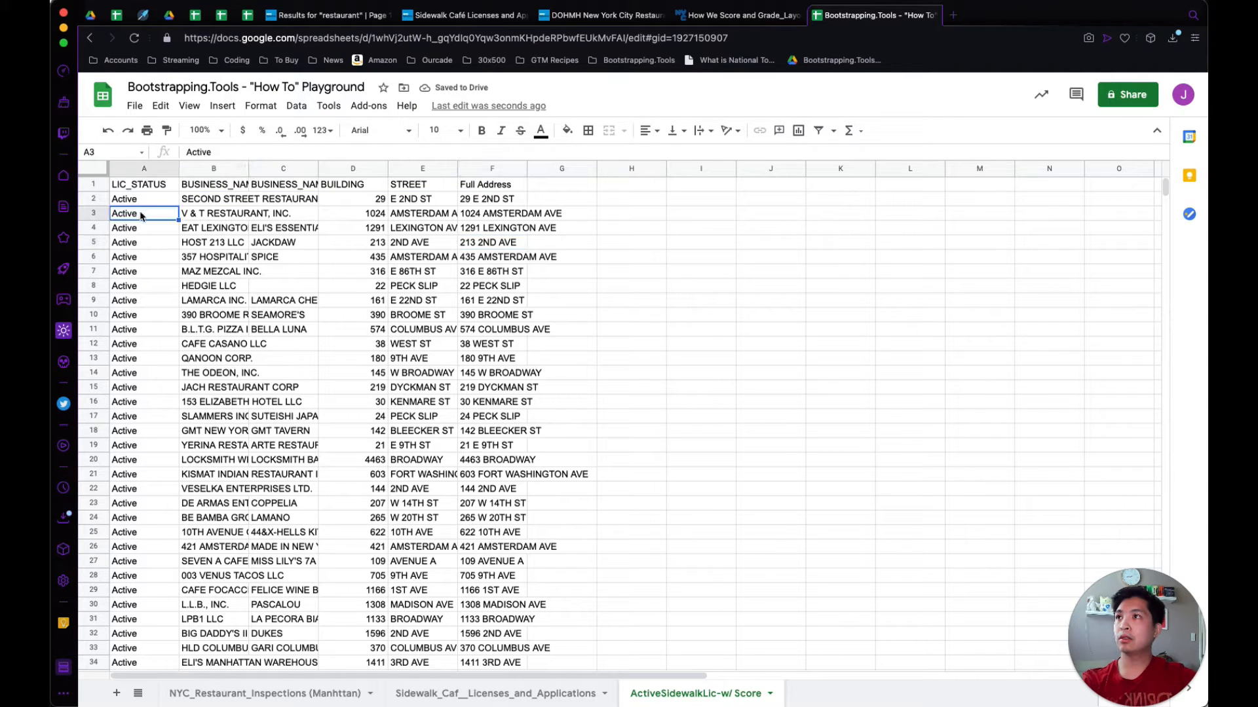
pyautogui.click(143, 200)
pyautogui.press('super+Down')
pyautogui.press('Down')
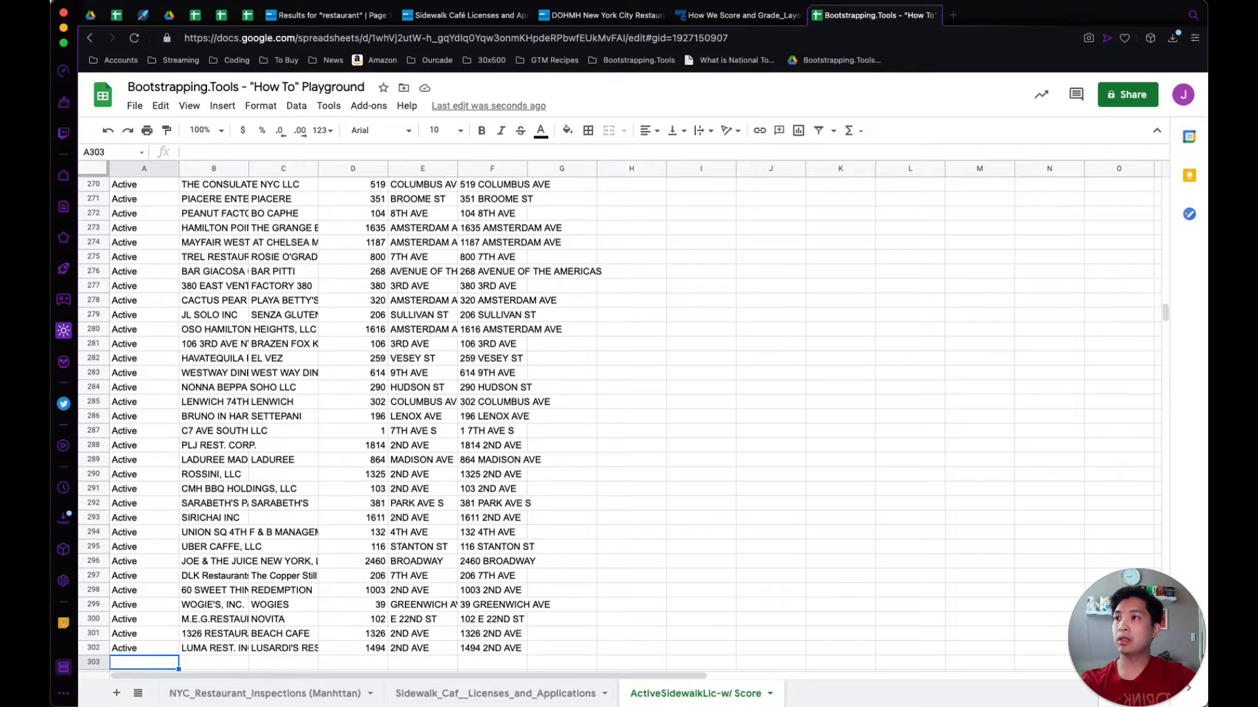
pyautogui.press('Up')
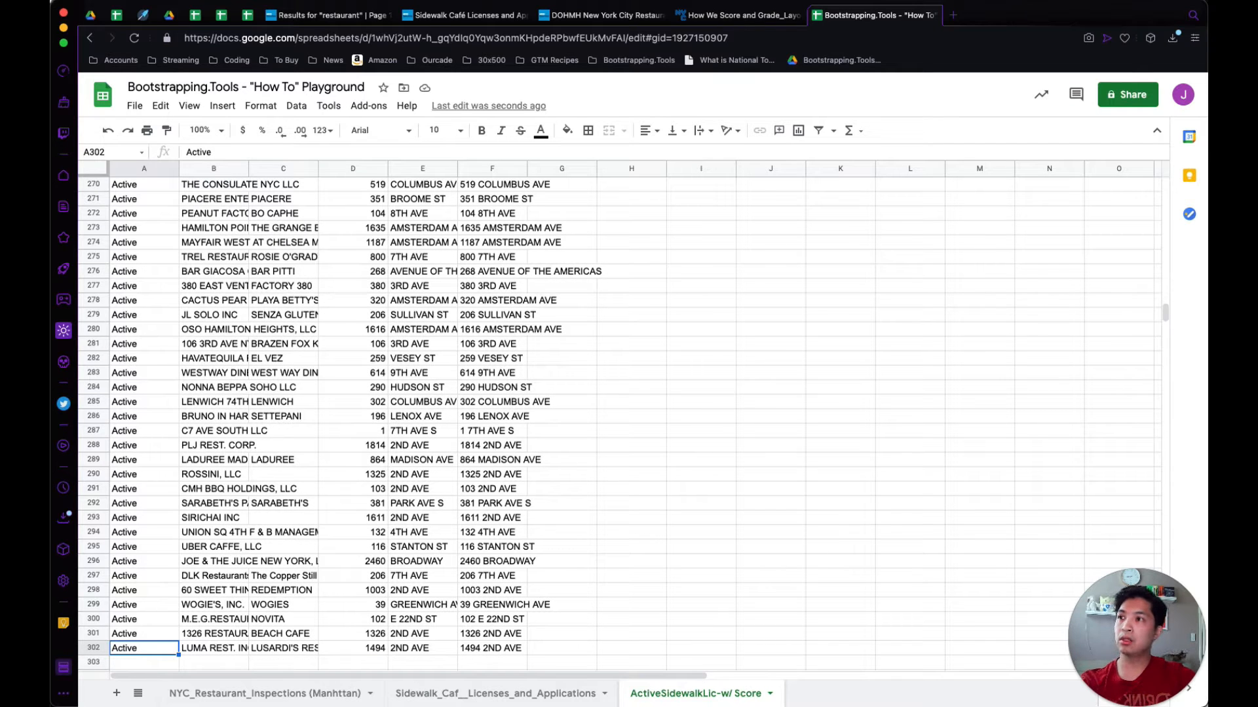
pyautogui.press('super+Up')
pyautogui.press('Down')
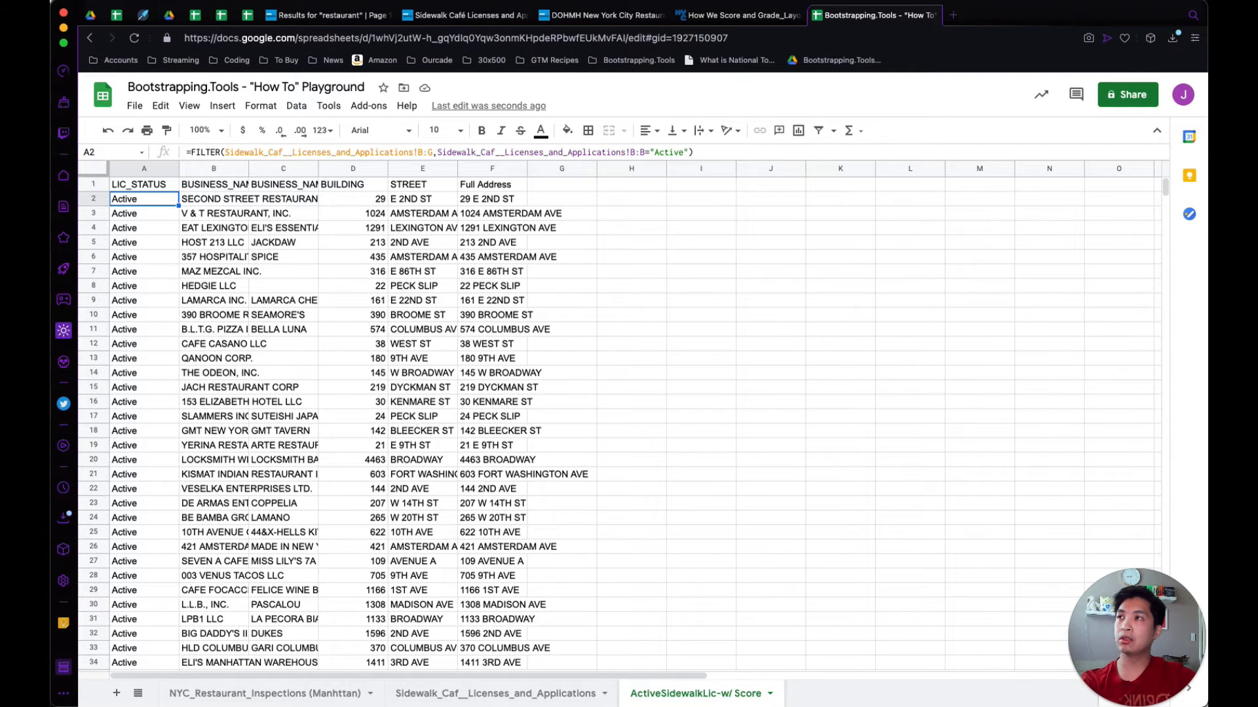
# Step: Examine the row extent and LIC_STATUS values of the unfiltered list in Sidewalk_Caf__Licenses_and_Applications for comparison
pyautogui.click(496, 693)
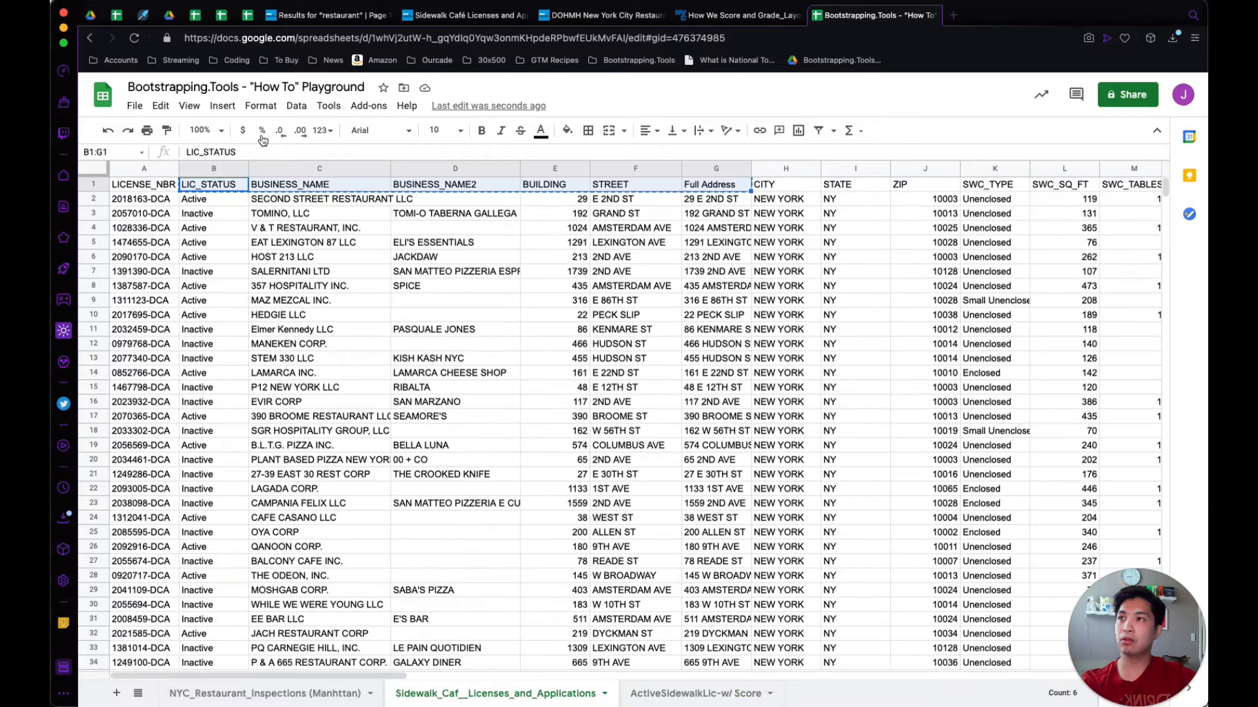
pyautogui.click(172, 200)
pyautogui.press('super+Down')
pyautogui.press('super+Down')
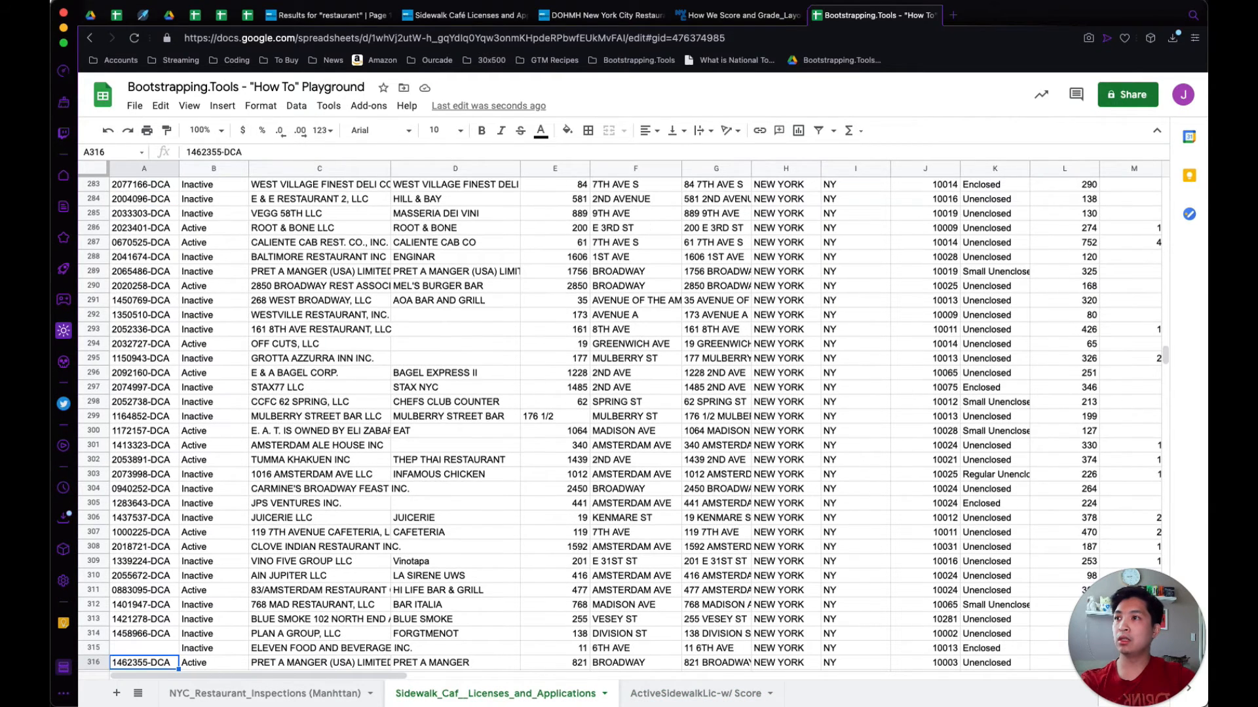
pyautogui.press('super+Down')
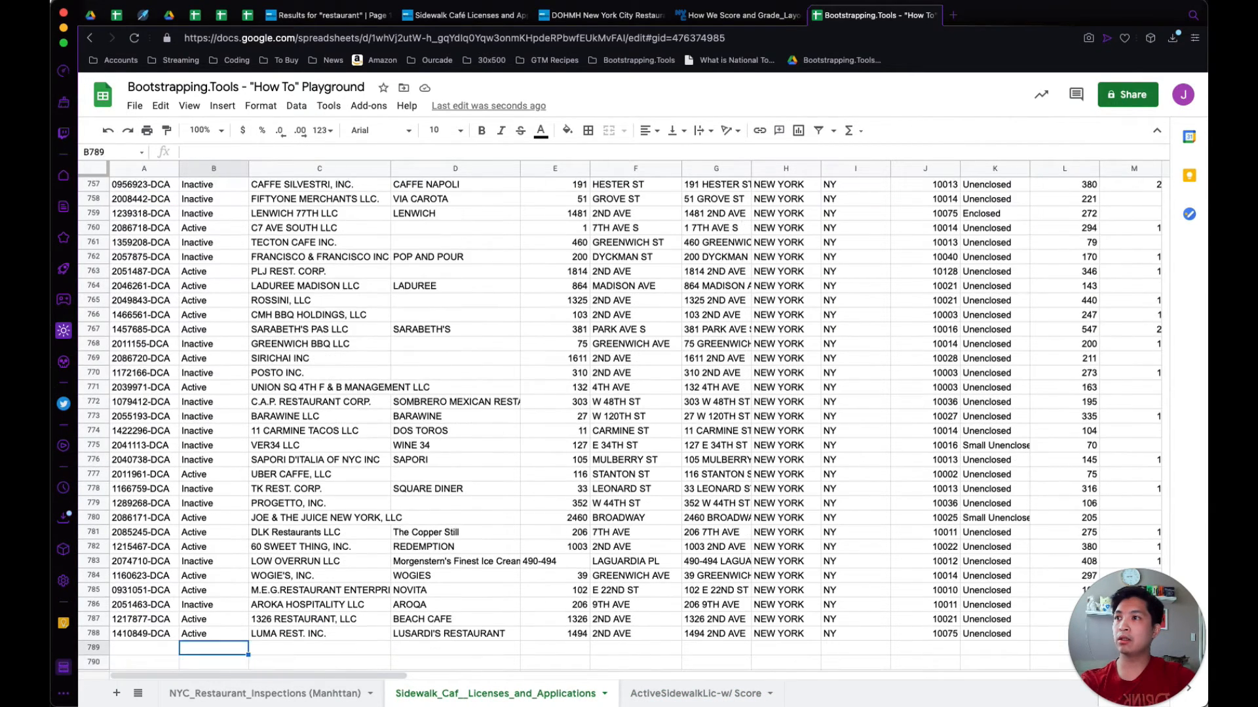
pyautogui.press('super+Down')
pyautogui.press('Right')
pyautogui.press('super+Up')
pyautogui.press('Down')
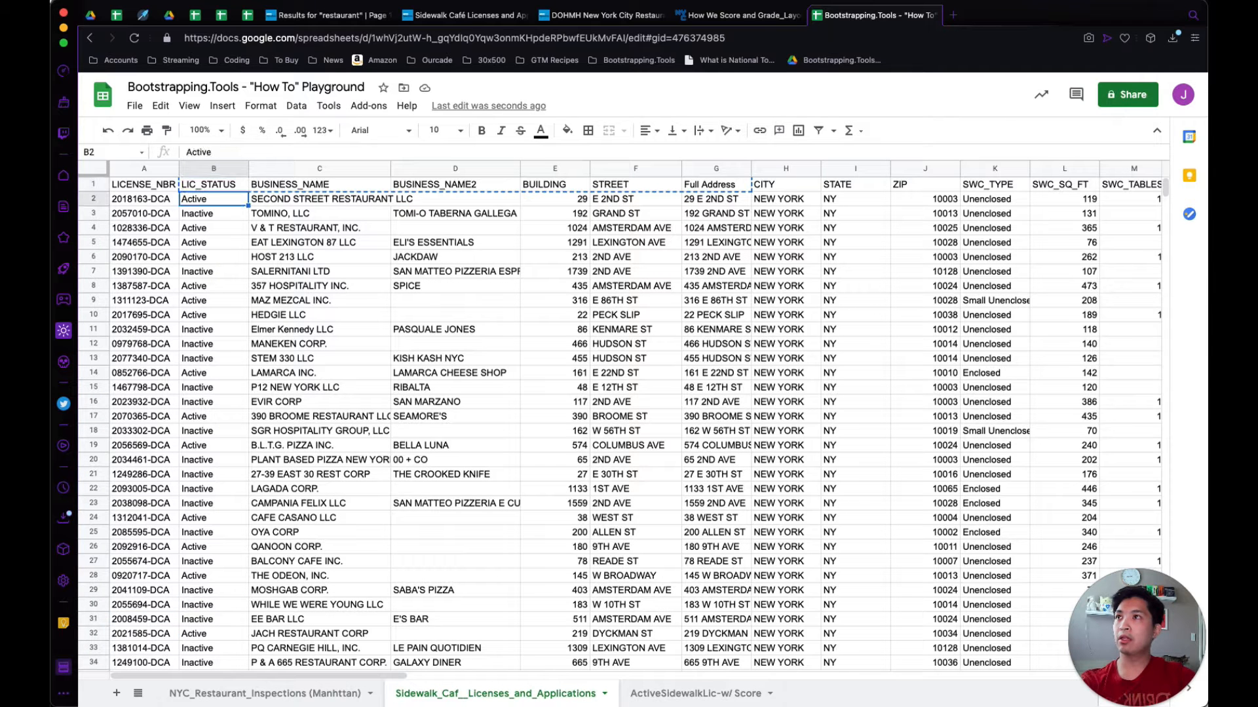
pyautogui.press('Down')
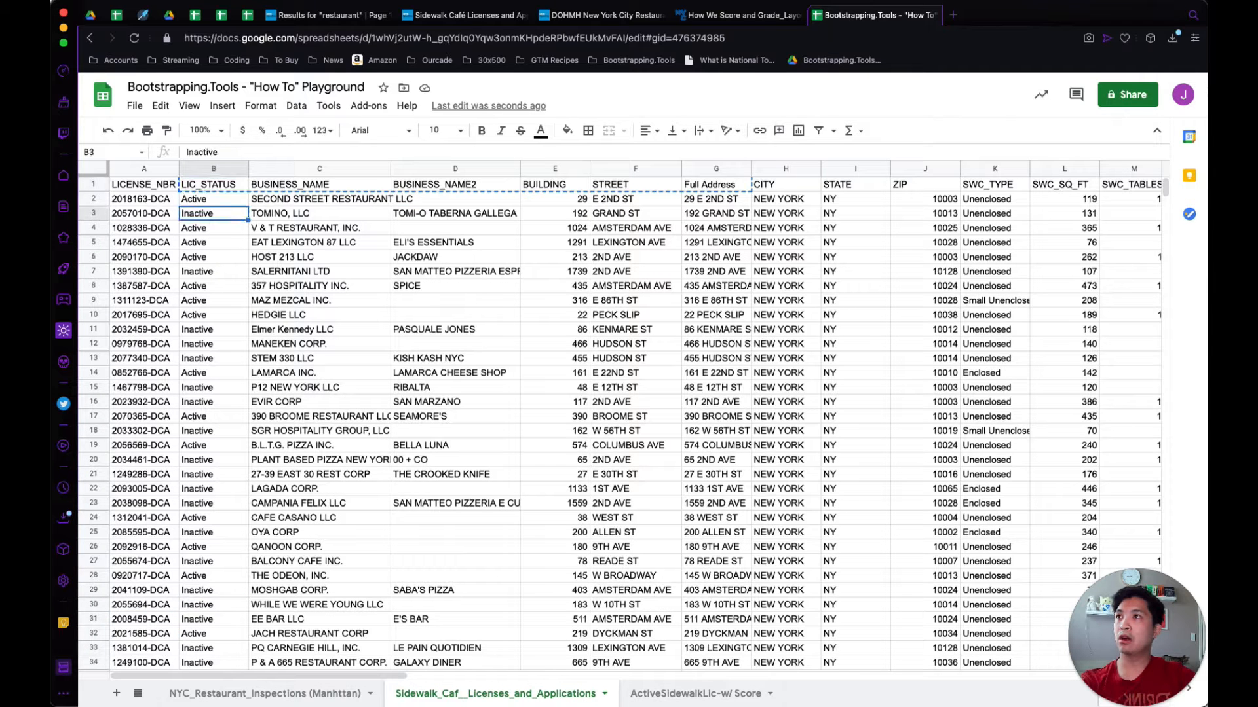
# Step: Widen the Full Address column F in ActiveSidewalkLic-w/ Score to fit its contents
pyautogui.click(681, 695)
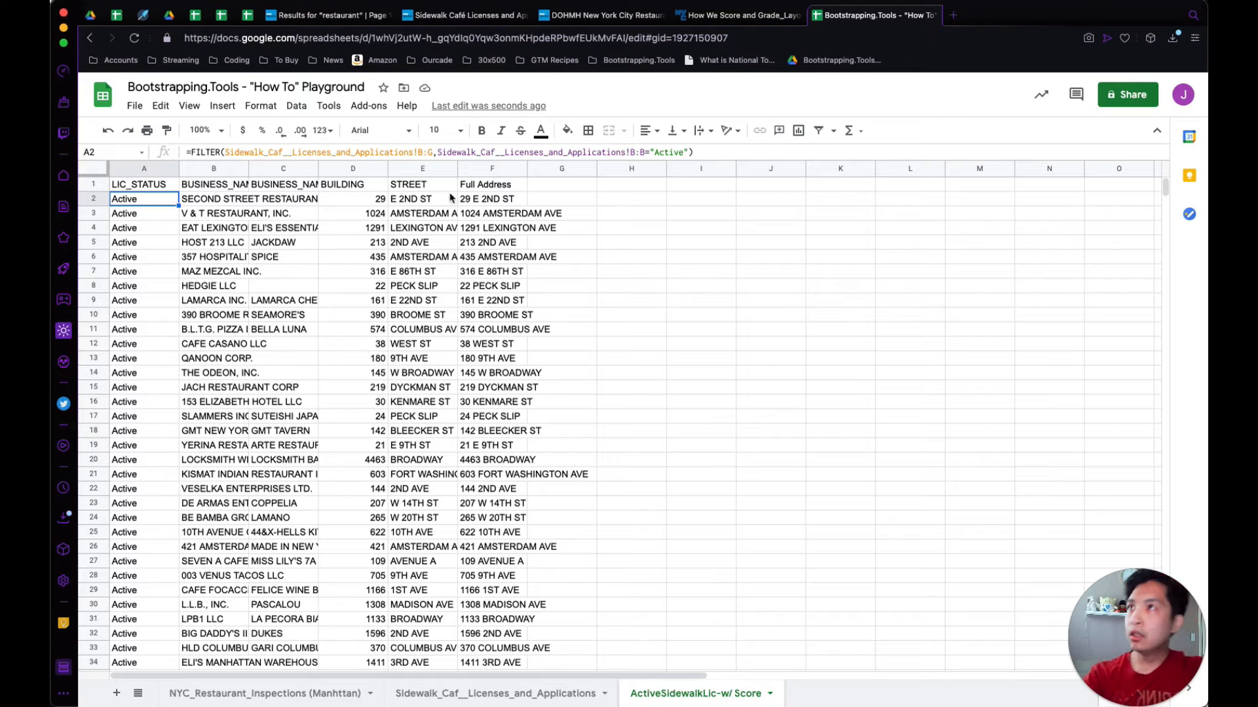
pyautogui.click(490, 198)
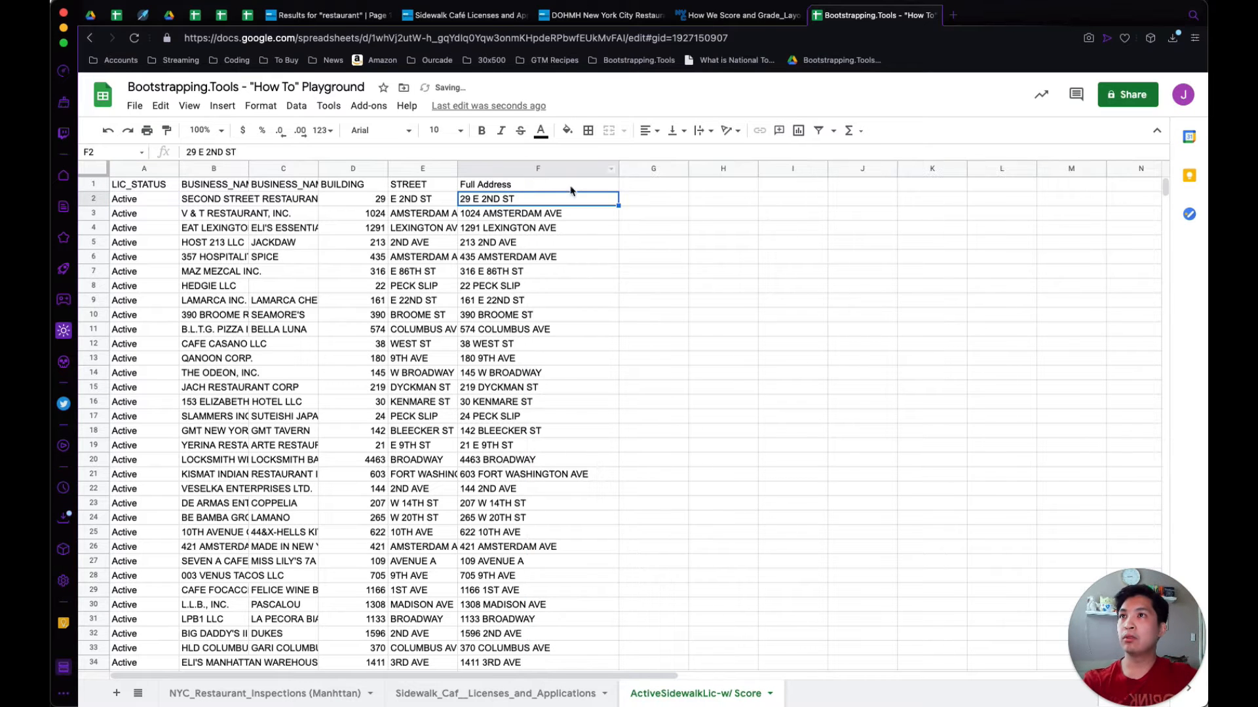
pyautogui.doubleClick(527, 169)
# Step: Examine the STREET and Full Address formats in NYC_Restaurant_Inspections (Manhttan), including the spacing in the Cassidy's Pub rows
pyautogui.click(229, 692)
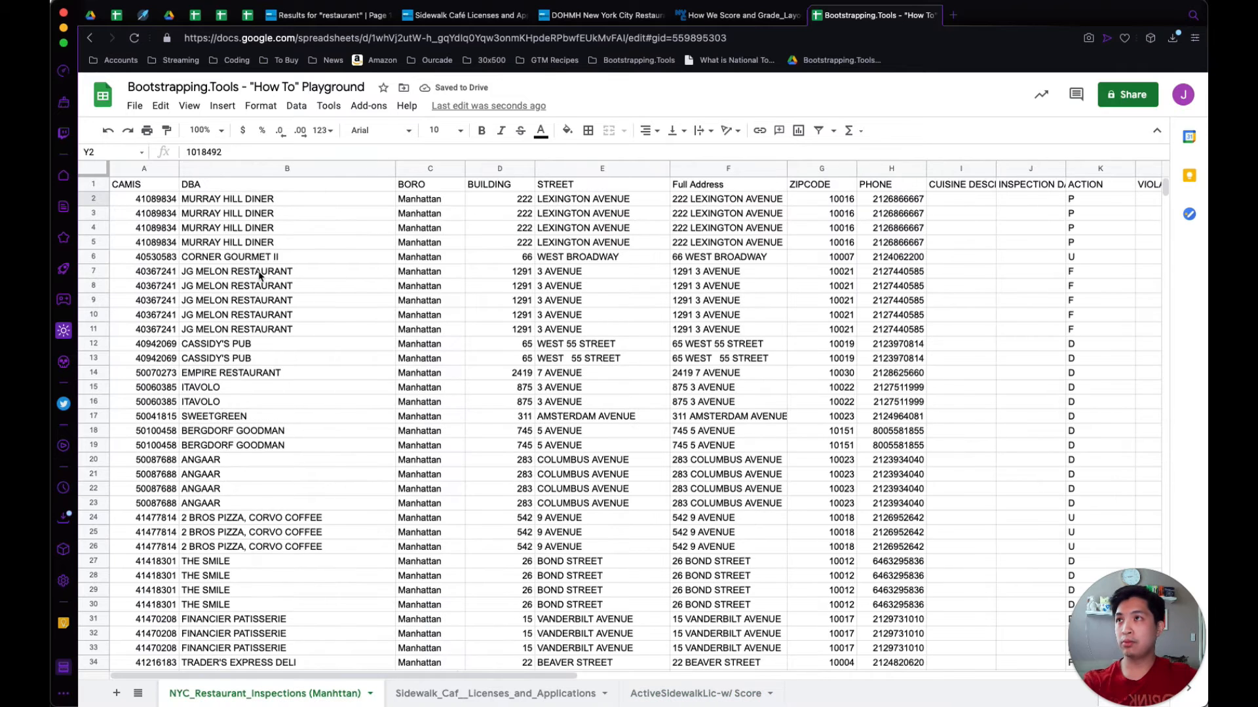
pyautogui.click(739, 206)
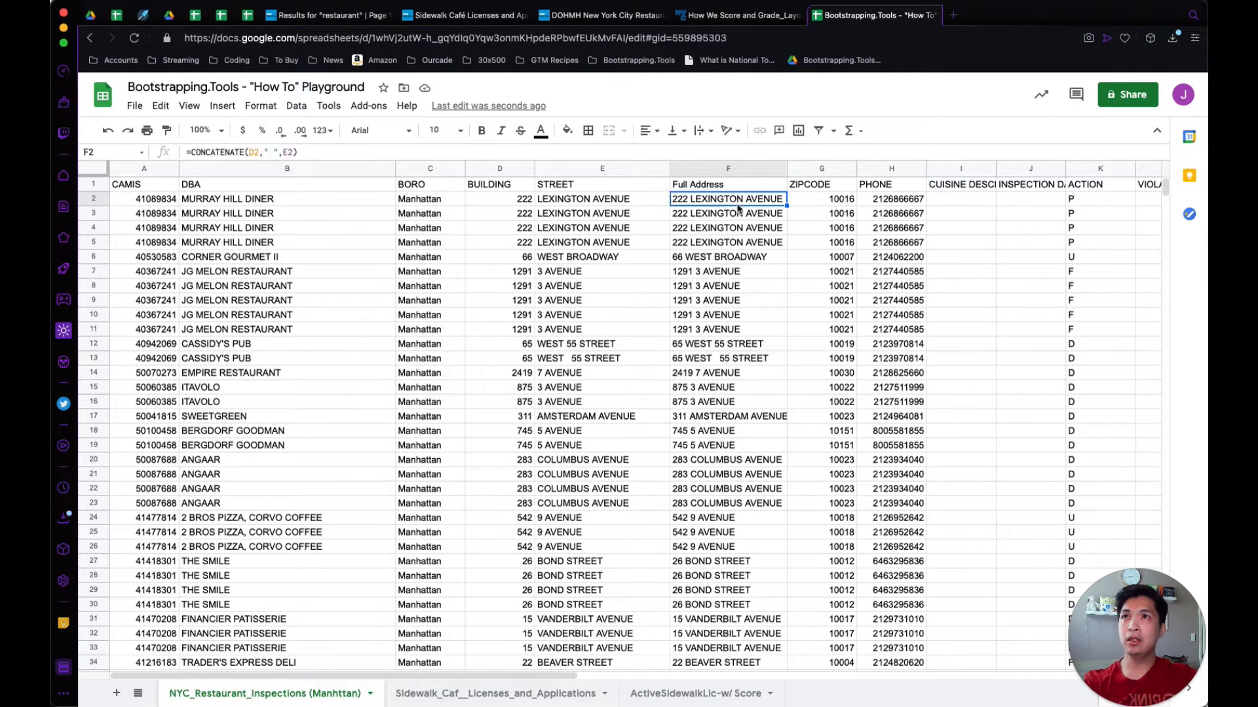
pyautogui.click(736, 231)
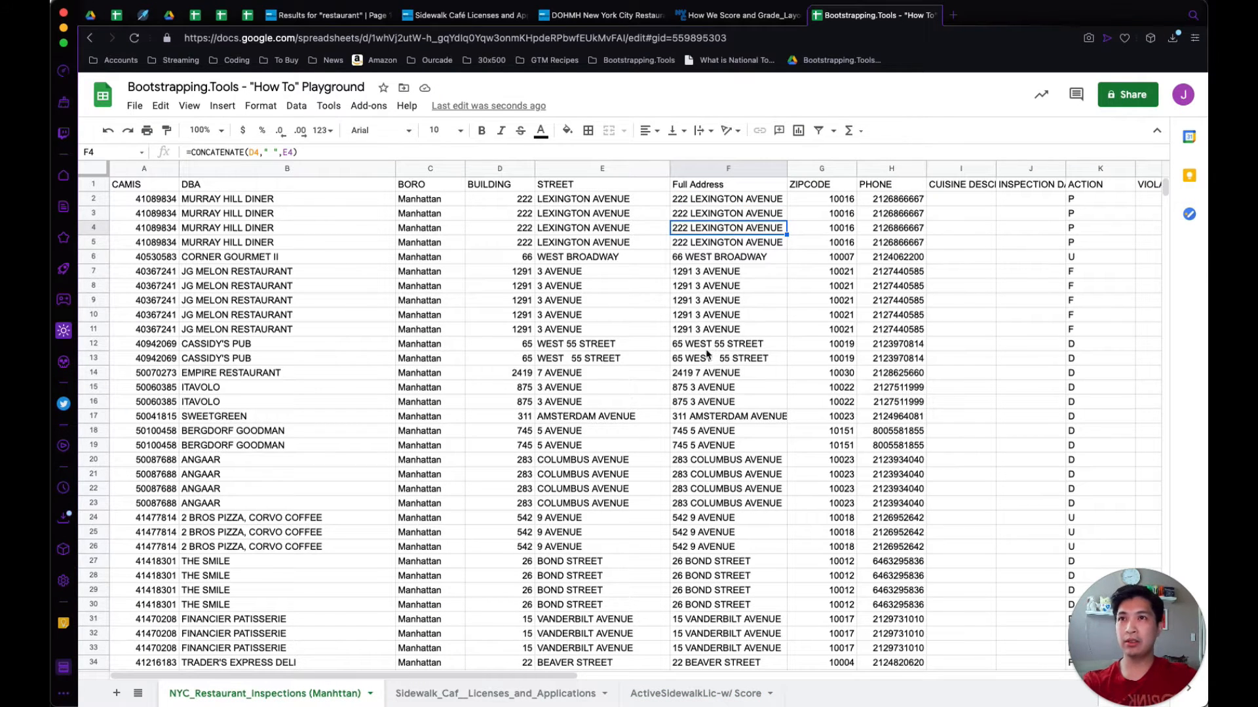
pyautogui.click(570, 359)
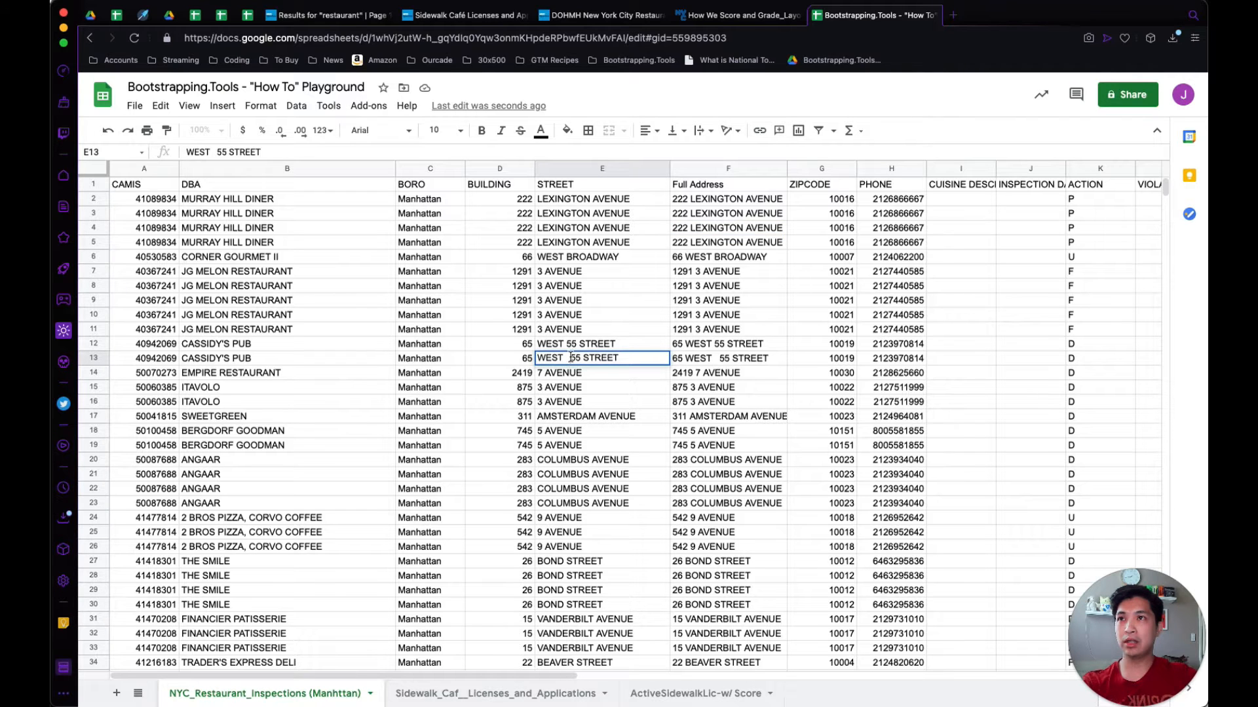
pyautogui.click(613, 345)
pyautogui.click(729, 316)
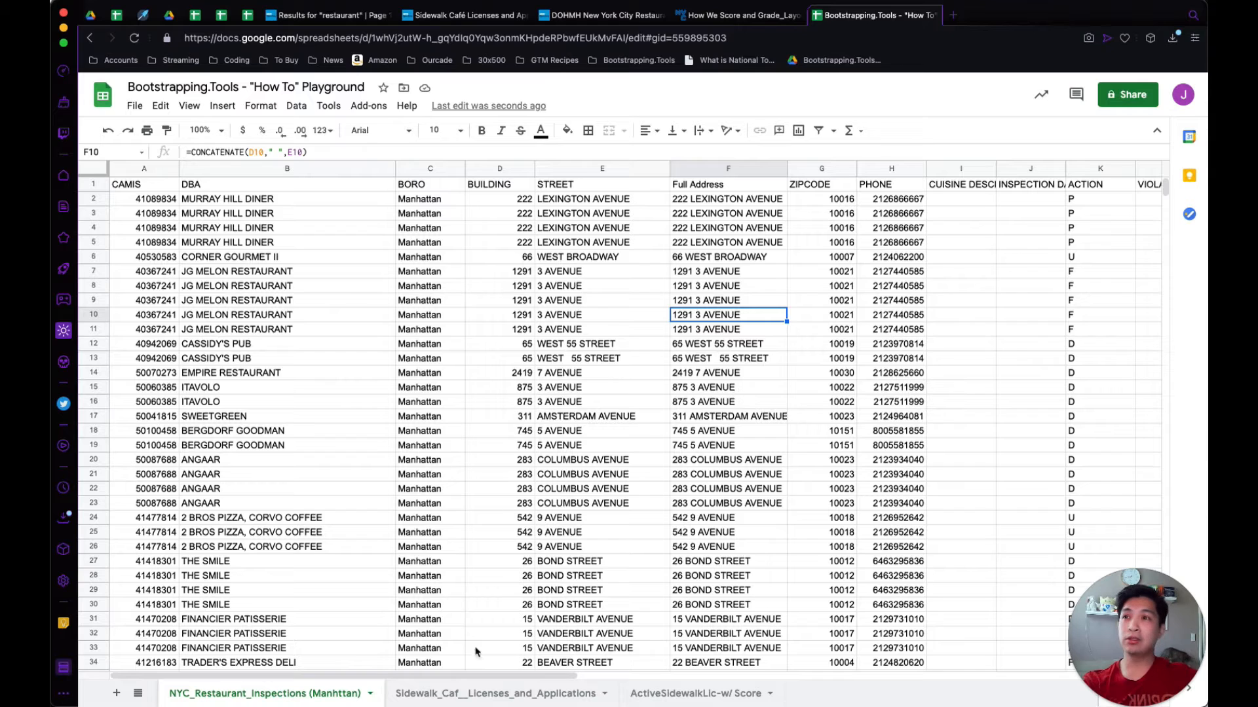
# Step: Begin a VLOOKUP formula in G2 of ActiveSidewalkLic-w/ Score with the full address in F2 as its search key
pyautogui.click(682, 696)
pyautogui.click(646, 203)
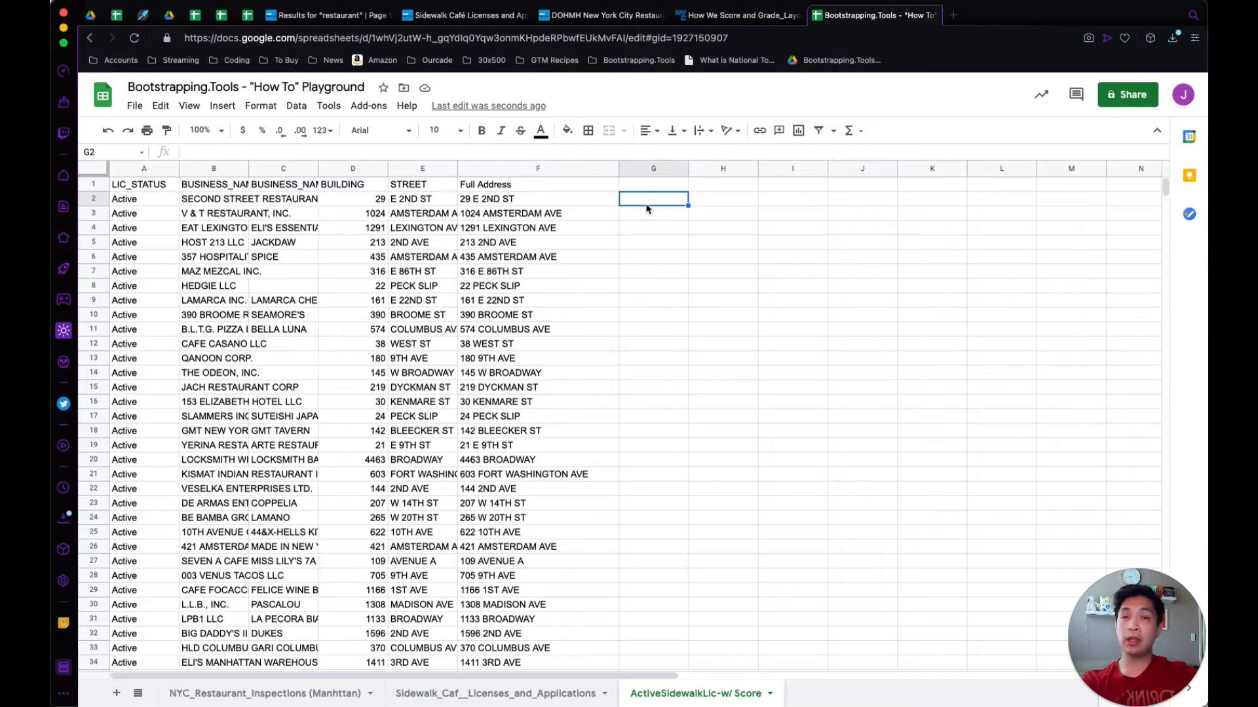
pyautogui.write('=')
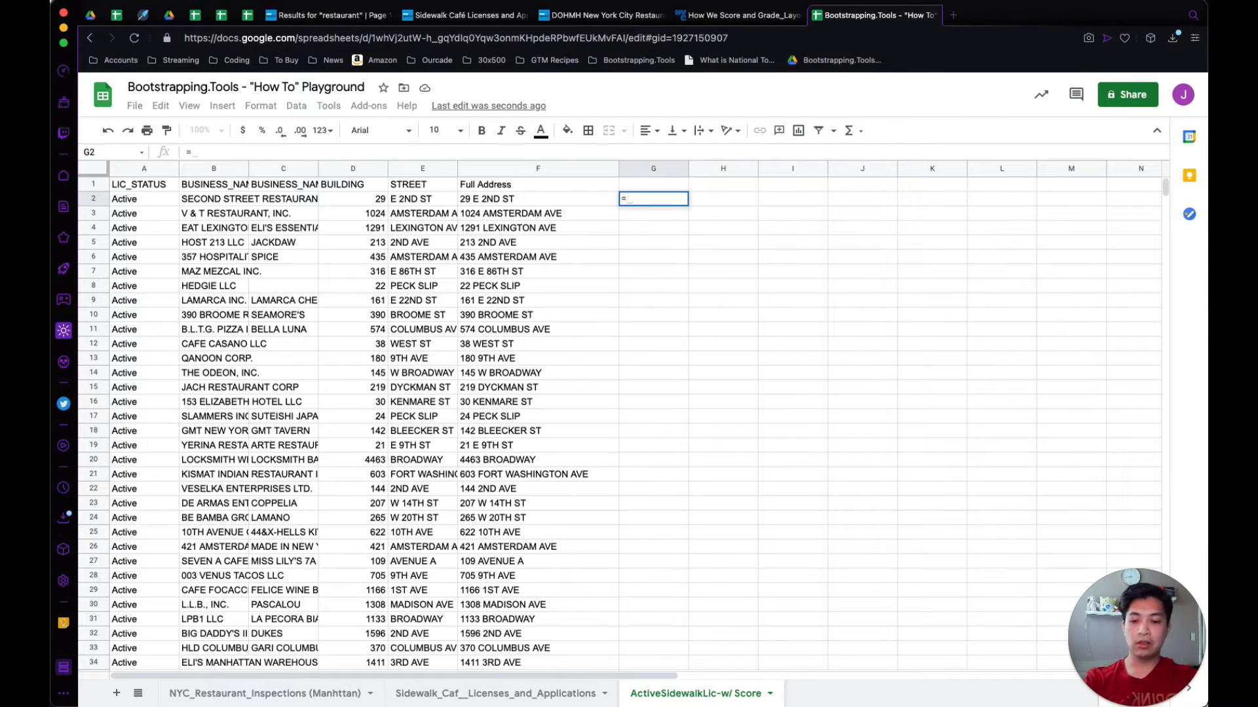
pyautogui.write('vlookup(')
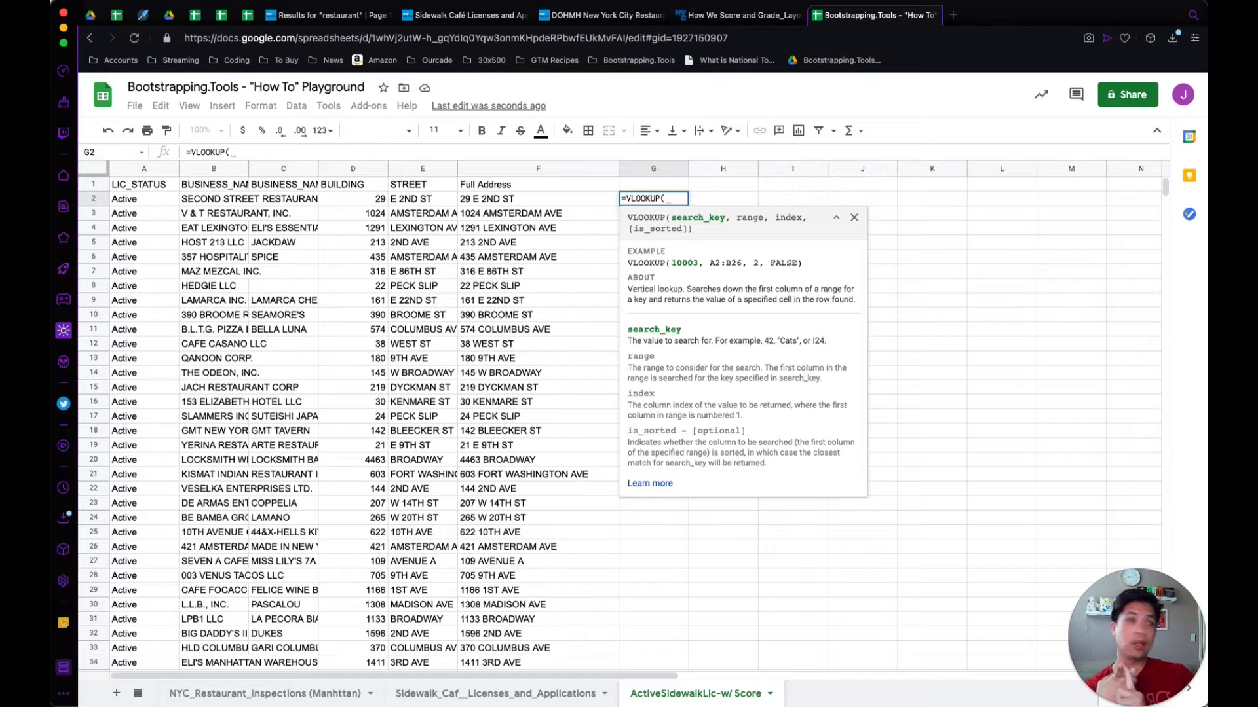
pyautogui.press('Left')
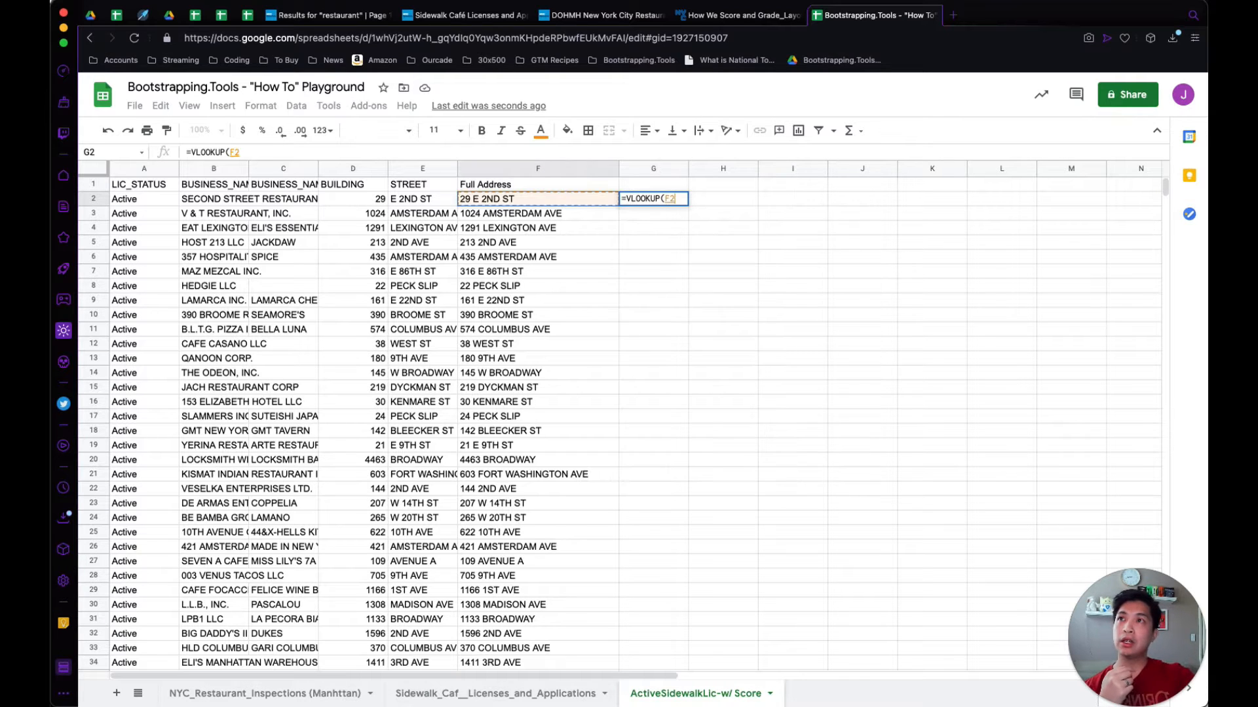
pyautogui.write(',')
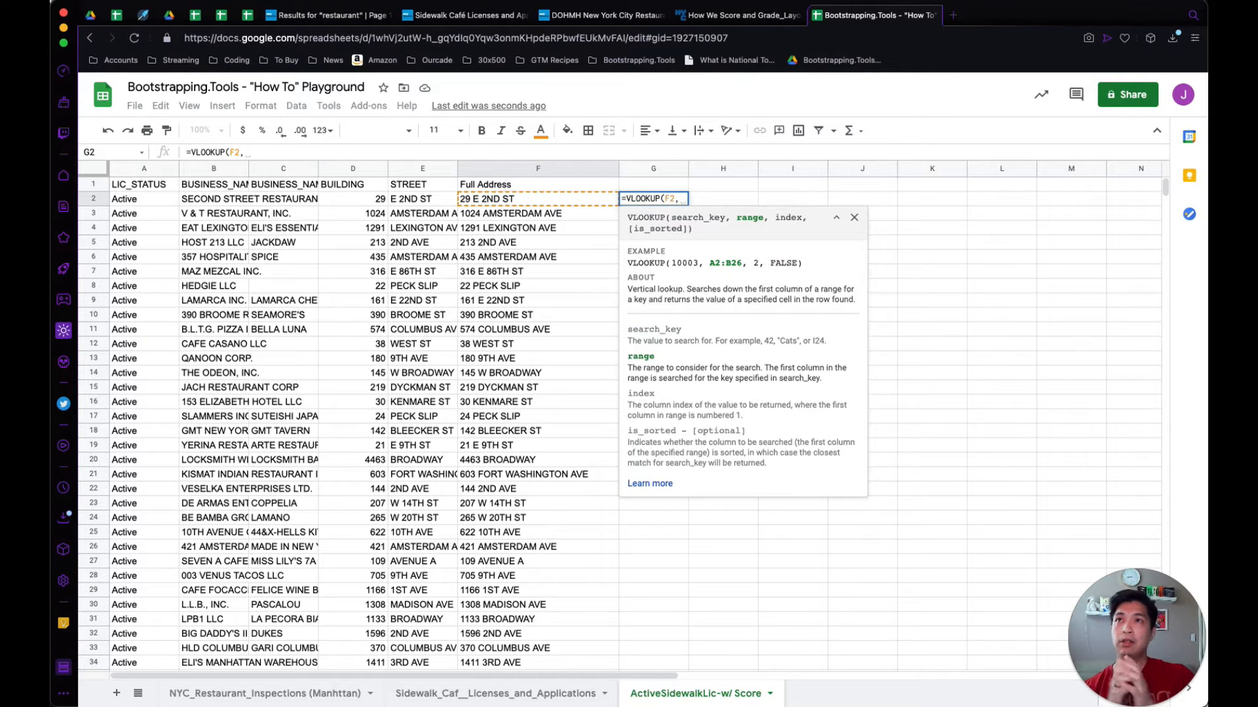
# Step: Complete the G2 VLOOKUP with columns F:O of NYC_Restaurant_Inspections (Manhttan) as the range, index 10 and is_sorted 0
pyautogui.click(314, 694)
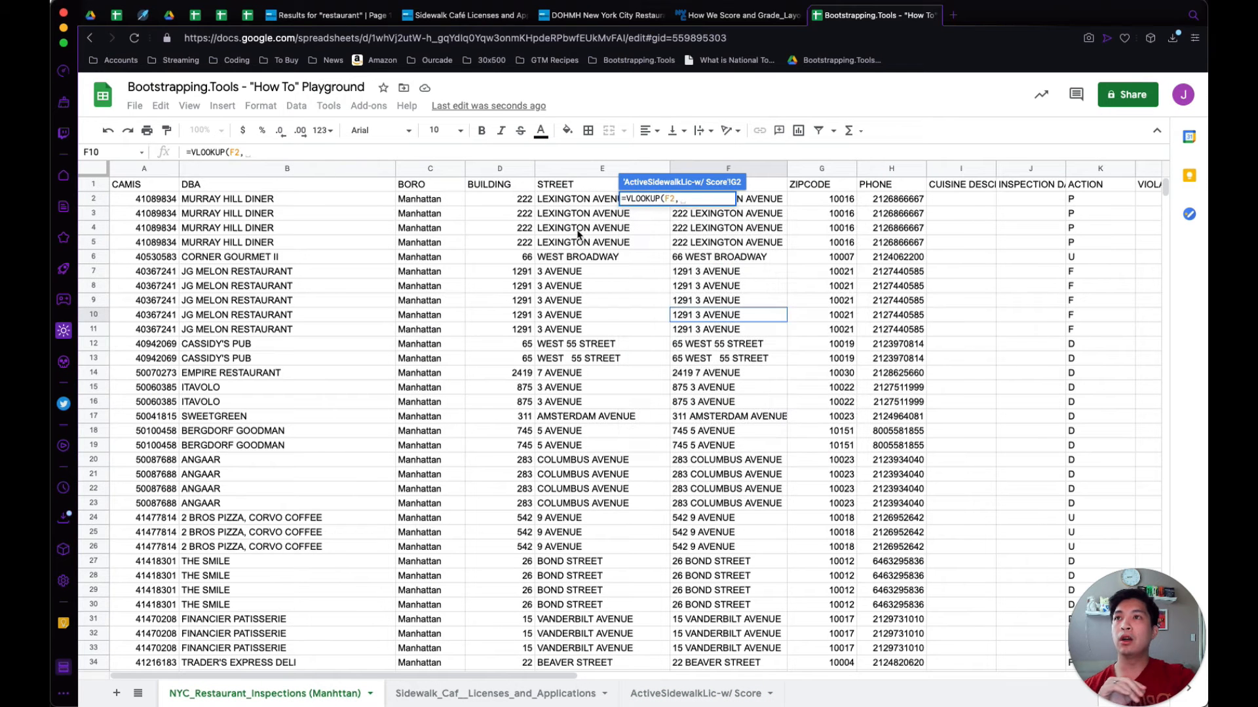
pyautogui.click(737, 168)
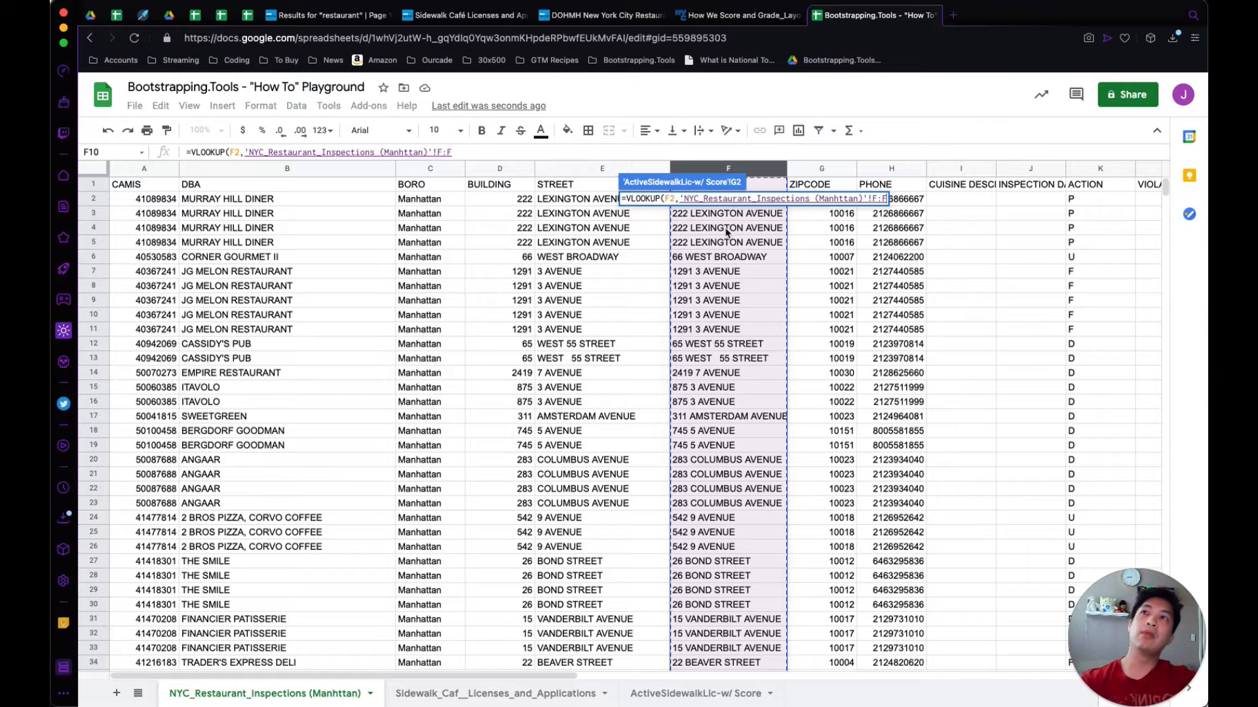
pyautogui.hscroll(6, 868, 274)
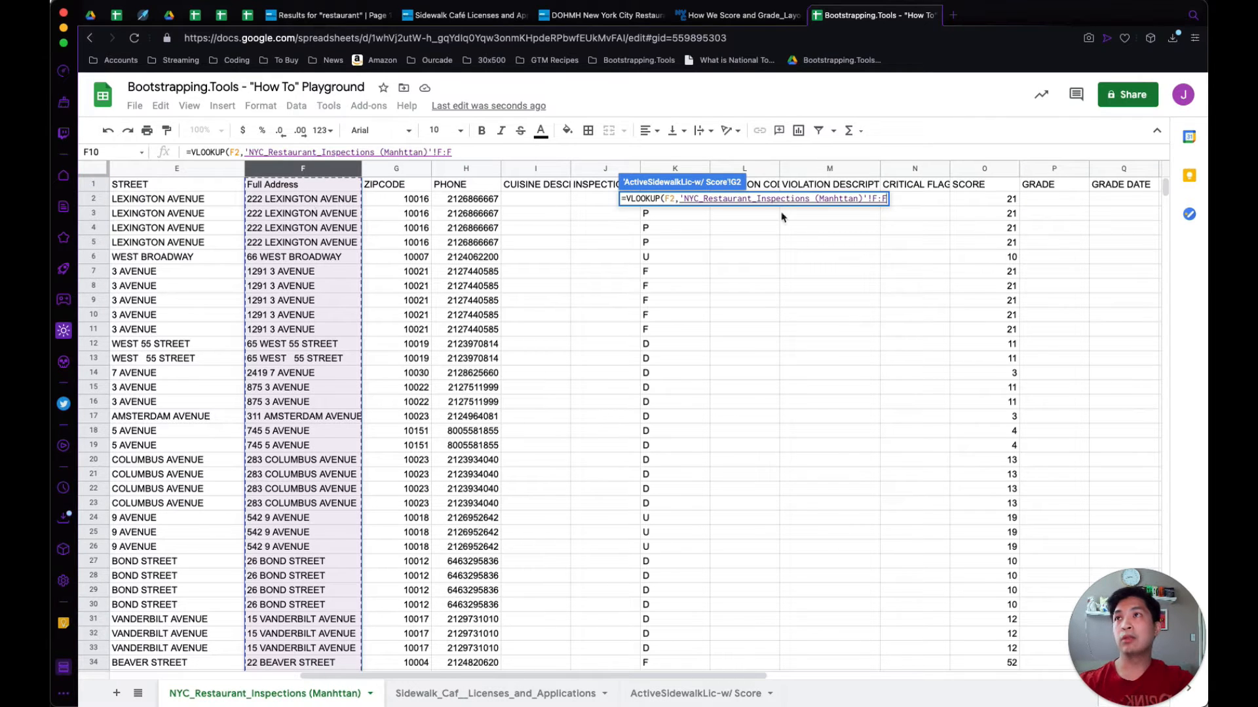
pyautogui.keyDown('shift'); pyautogui.click(980, 169); pyautogui.keyUp('shift')
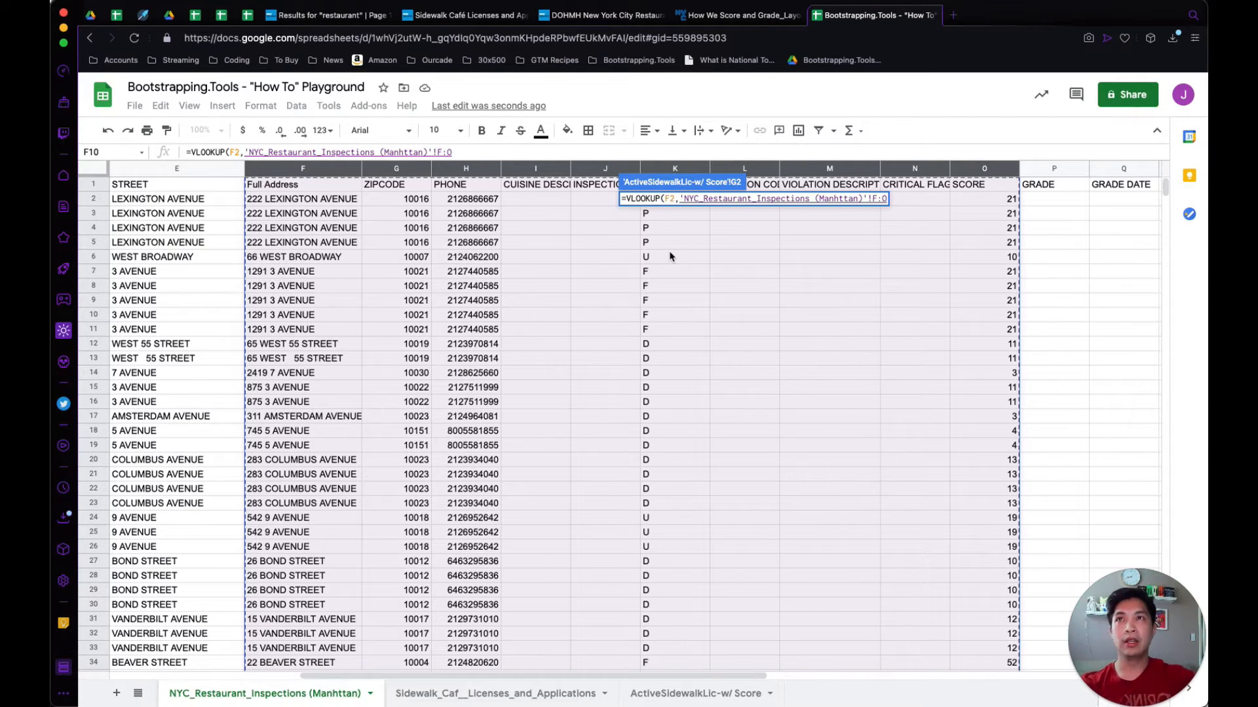
pyautogui.write(',')
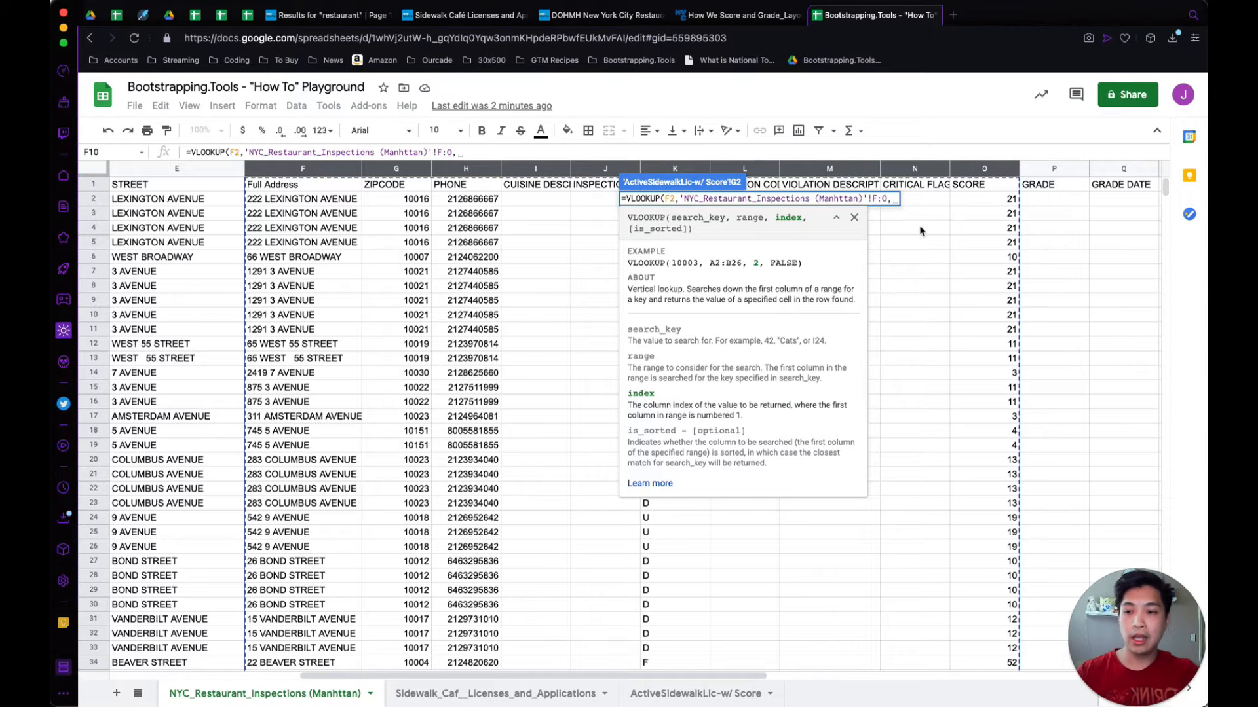
pyautogui.write('10,')
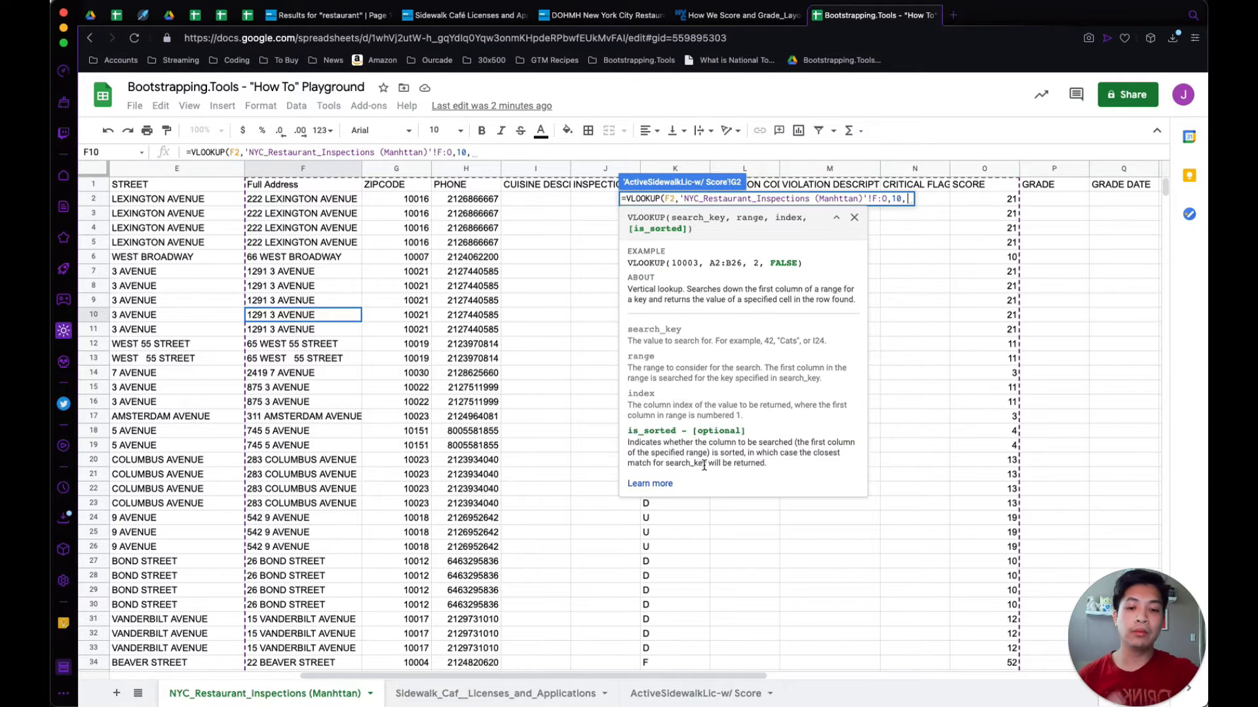
pyautogui.write('0)')
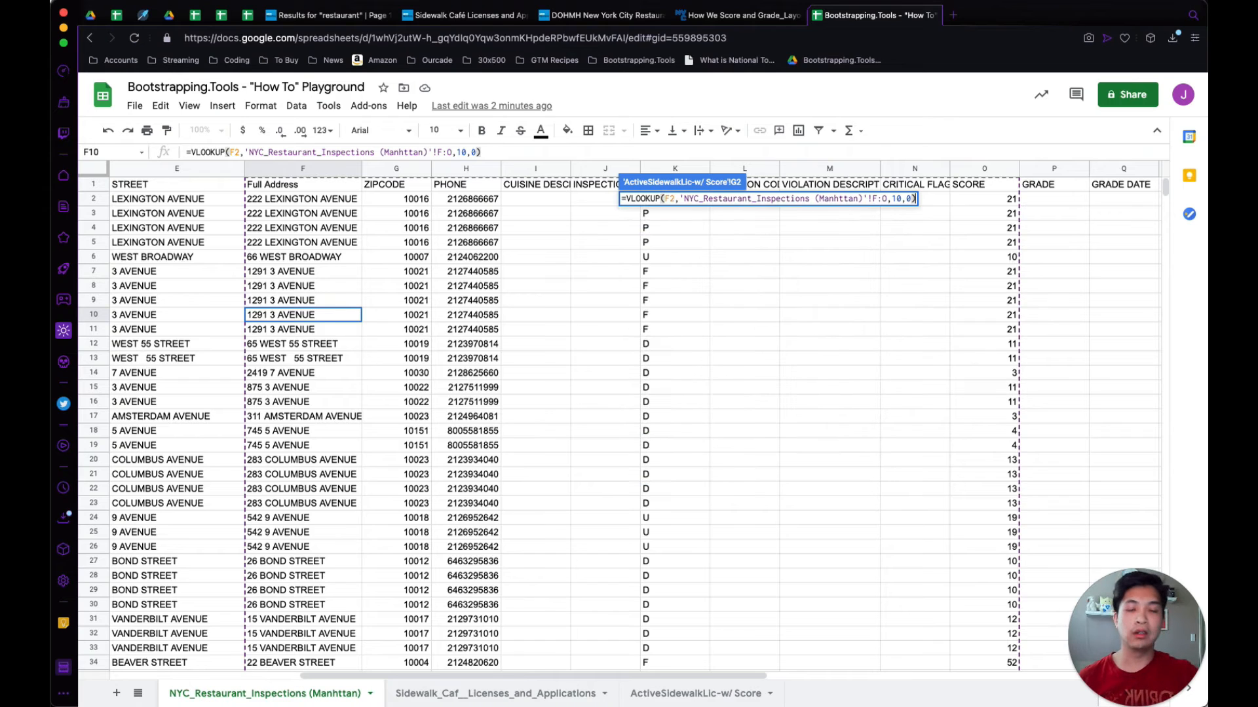
pyautogui.press('Return')
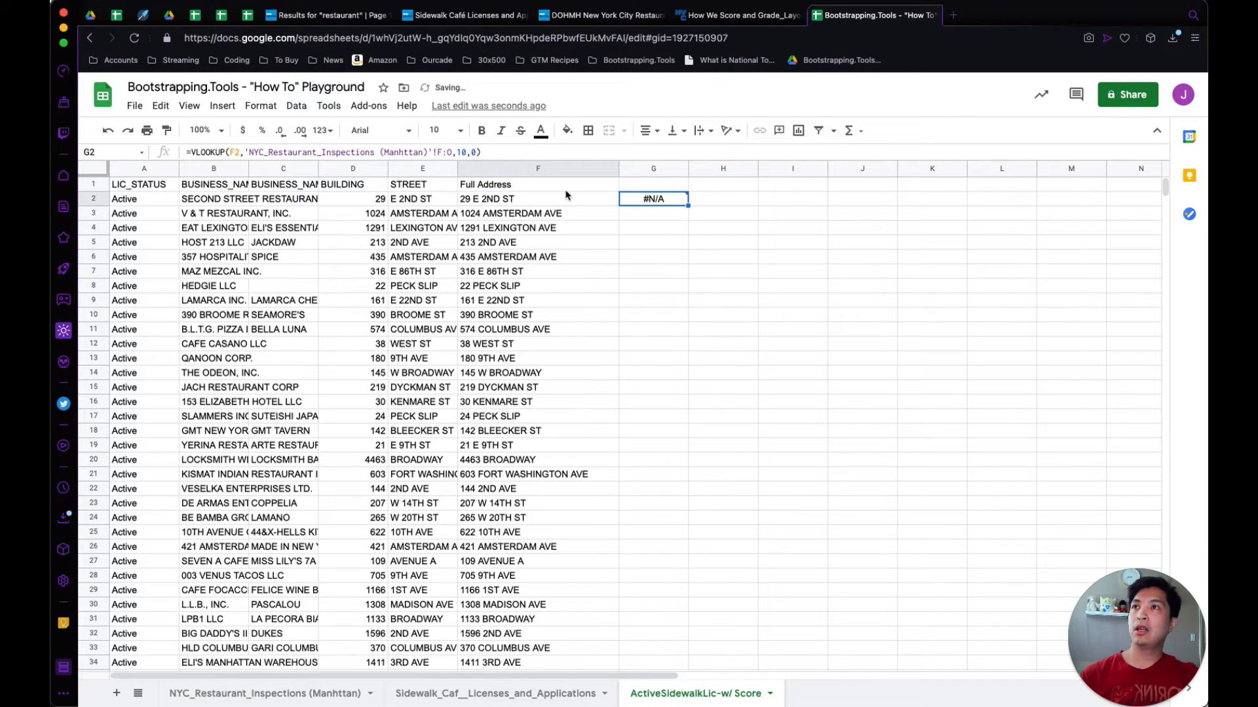
# Step: Check the G2 result against the address in F2 and fill the VLOOKUP formula down to G33
pyautogui.click(517, 202)
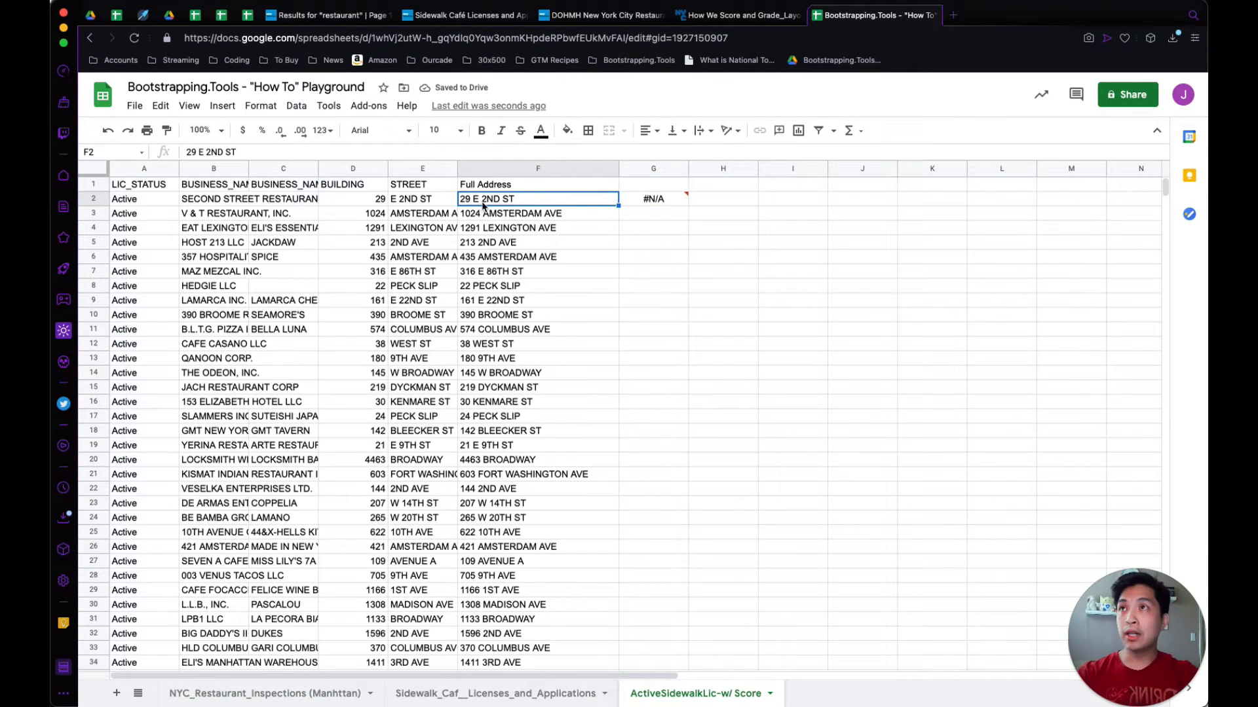
pyautogui.click(660, 202)
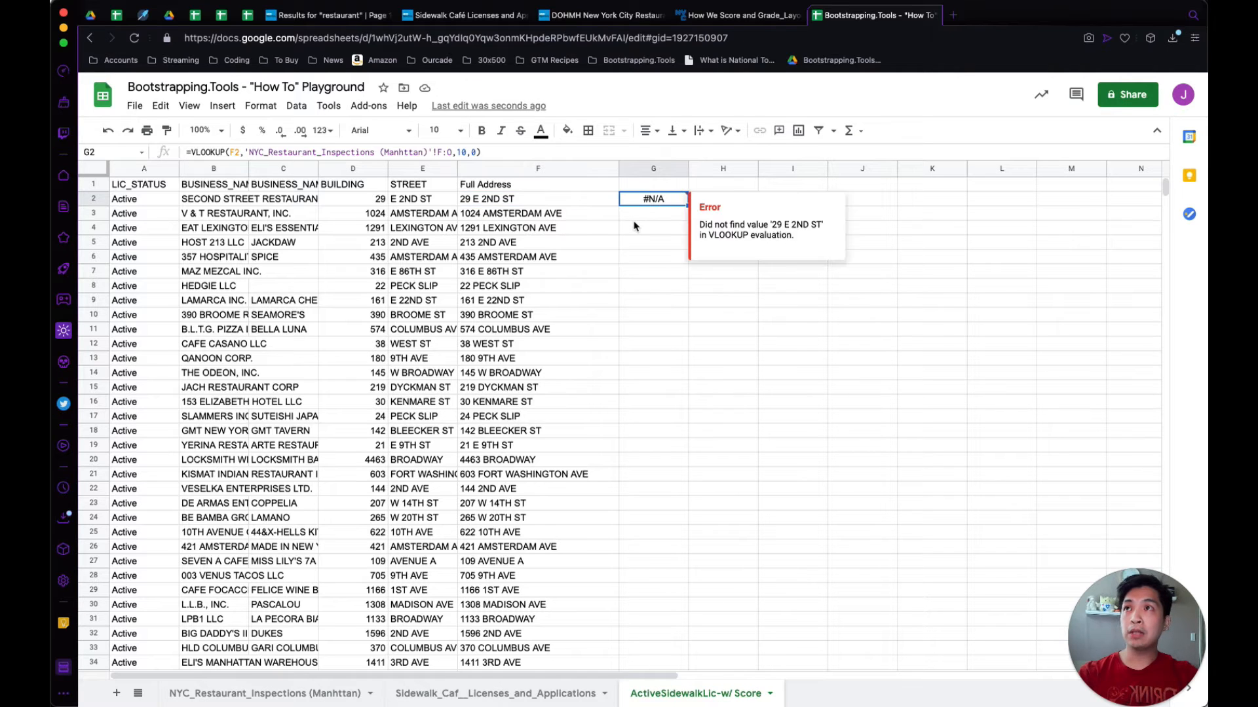
pyautogui.click(480, 204)
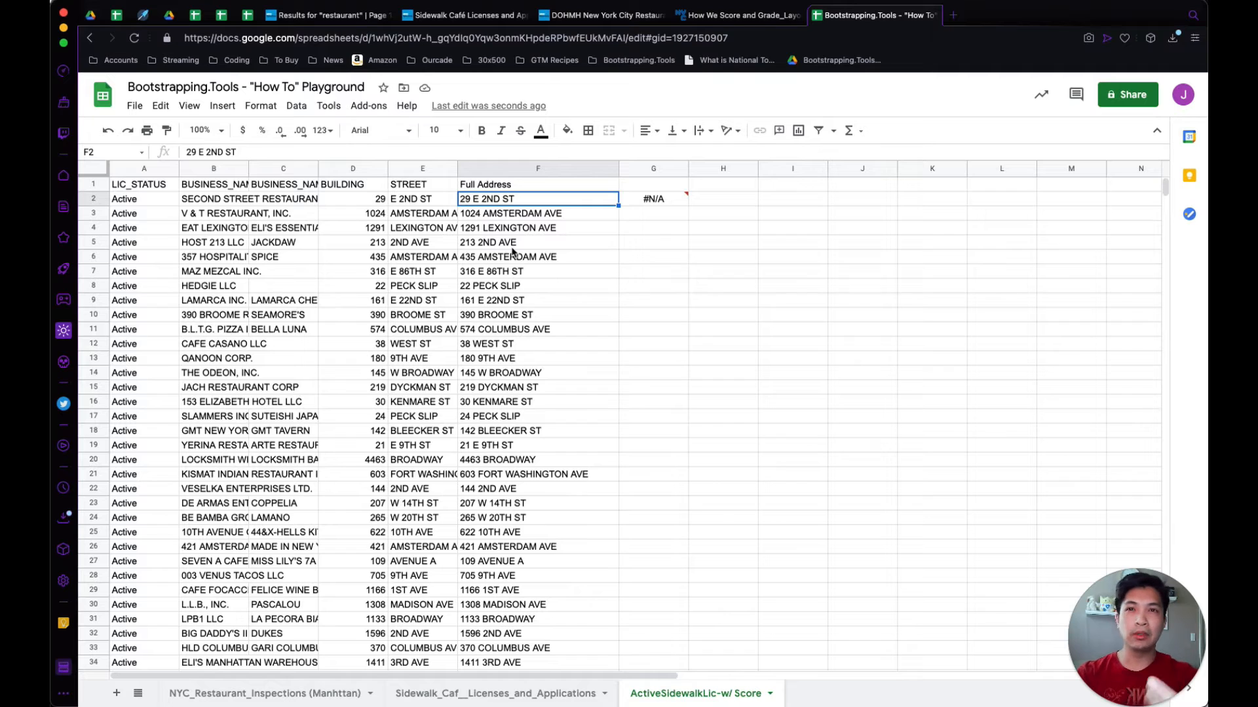
pyautogui.click(564, 271)
pyautogui.click(673, 203)
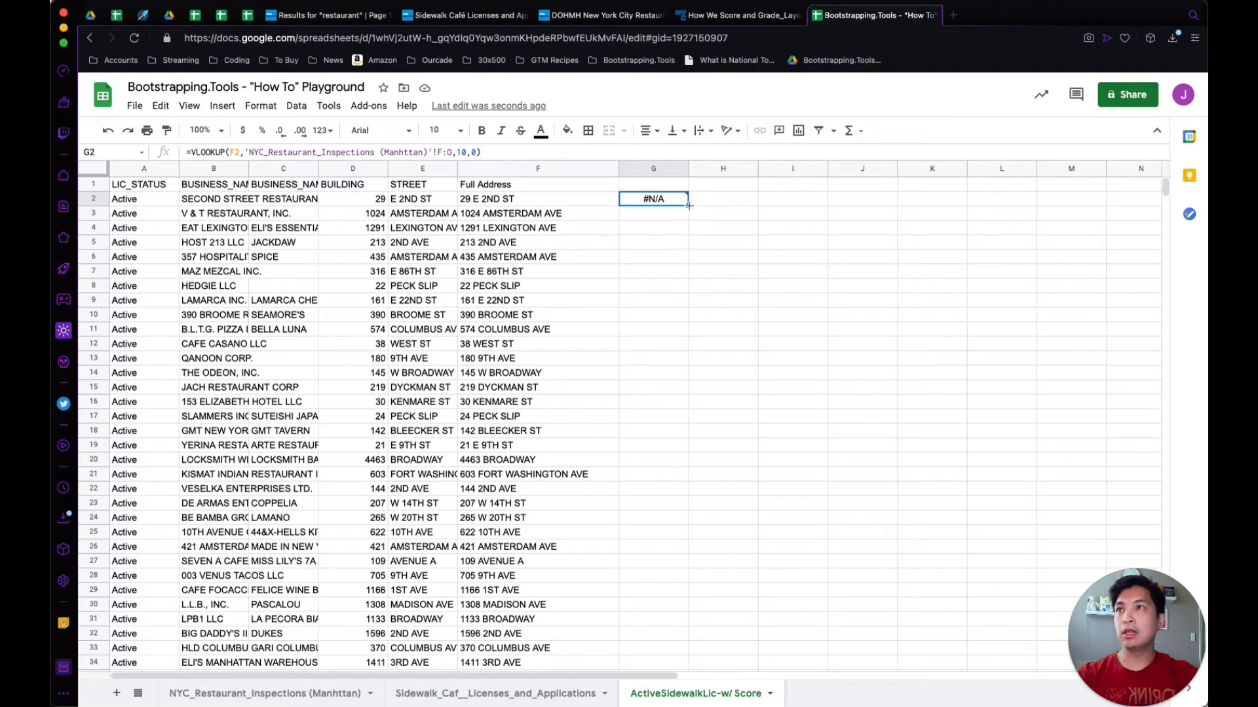
pyautogui.moveTo(688, 205); pyautogui.dragTo(676, 652)
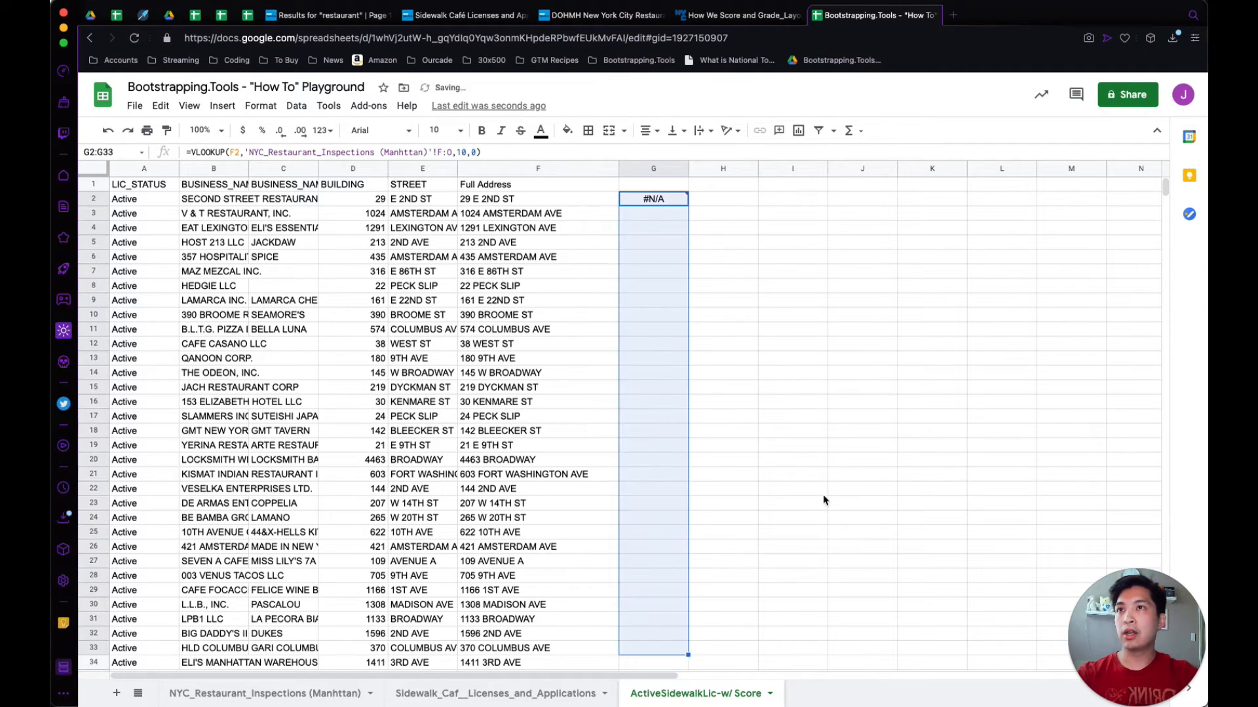
pyautogui.click(892, 362)
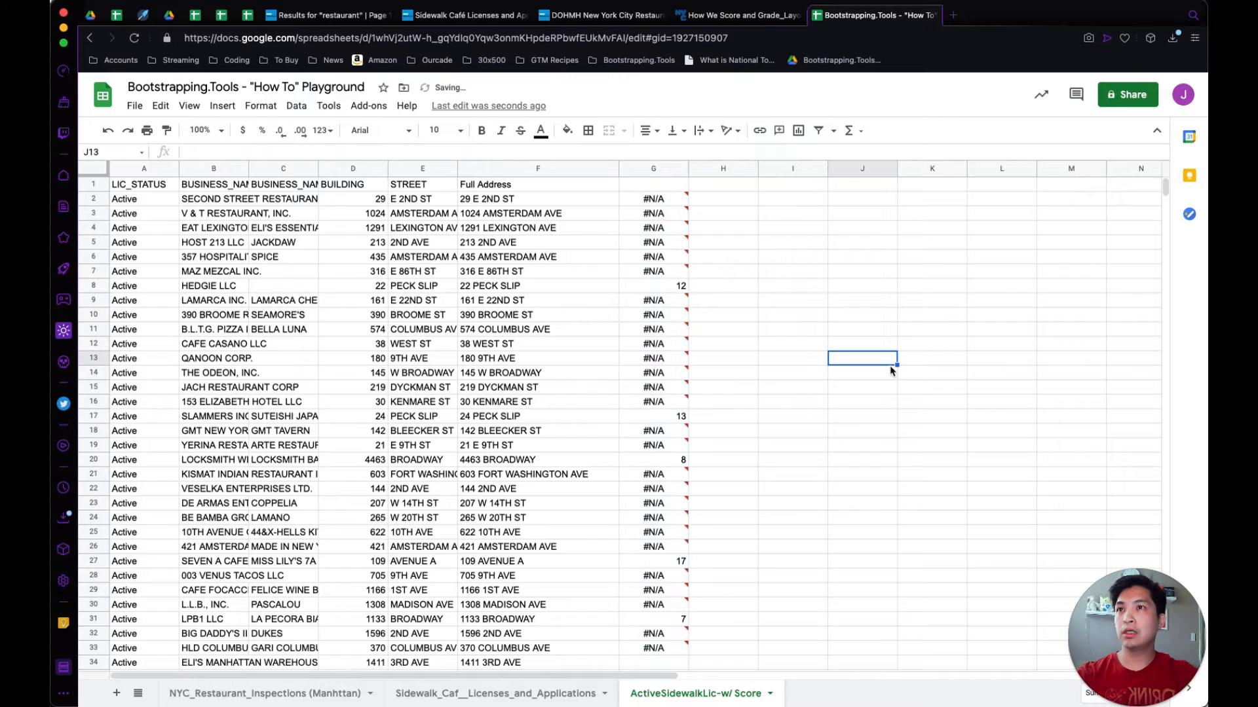
# Step: Examine the looked-up scores in column G against the full addresses in rows 8, 17 and 20
pyautogui.click(670, 287)
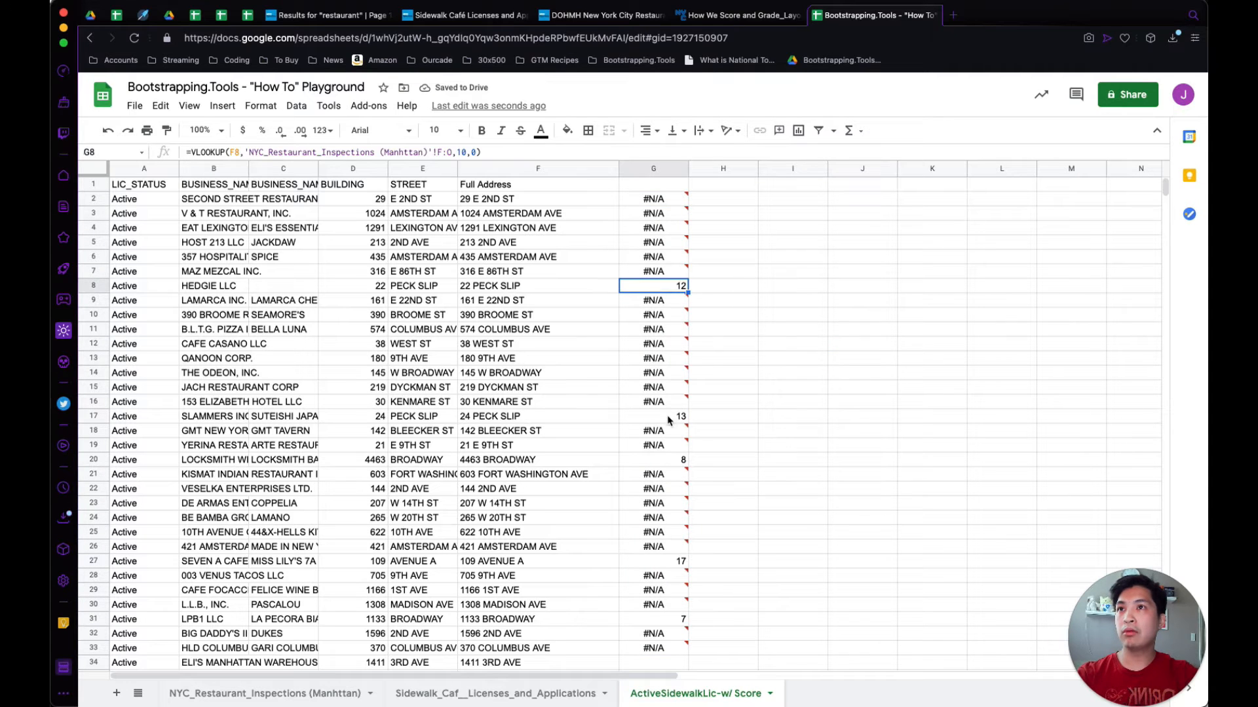
pyautogui.click(550, 289)
pyautogui.moveTo(537, 417); pyautogui.dragTo(651, 426)
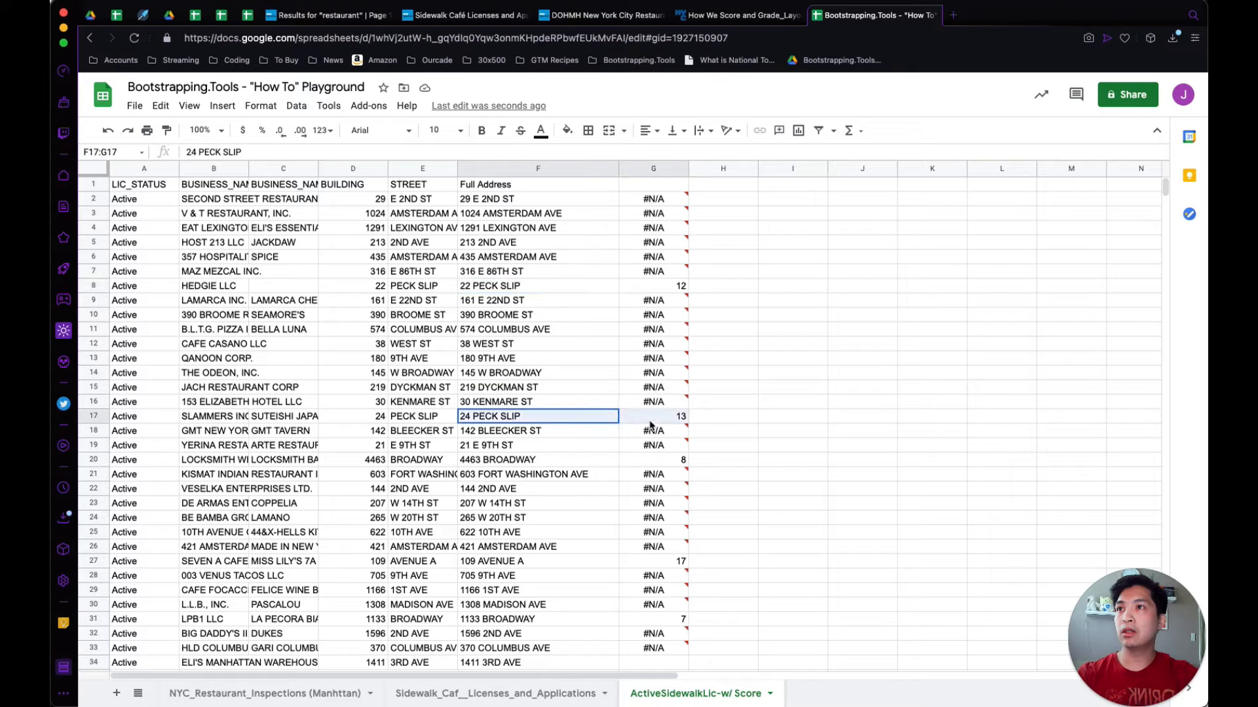
pyautogui.moveTo(606, 463); pyautogui.dragTo(665, 462)
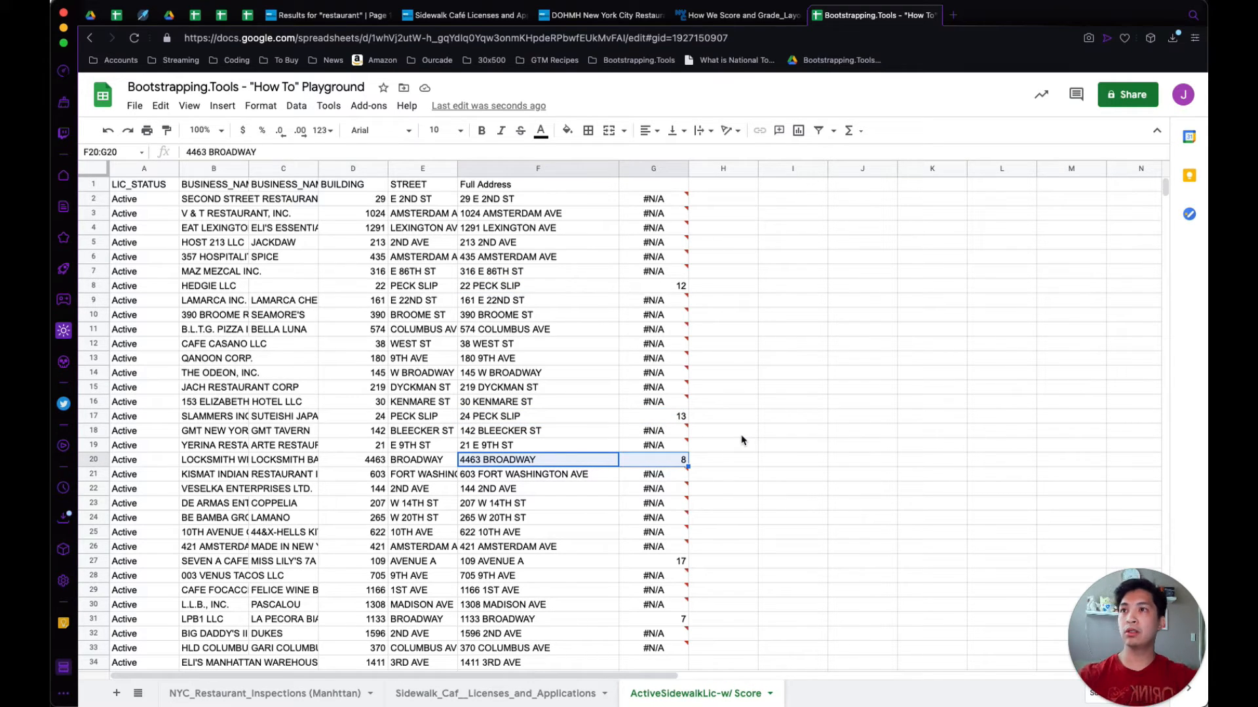
pyautogui.click(737, 401)
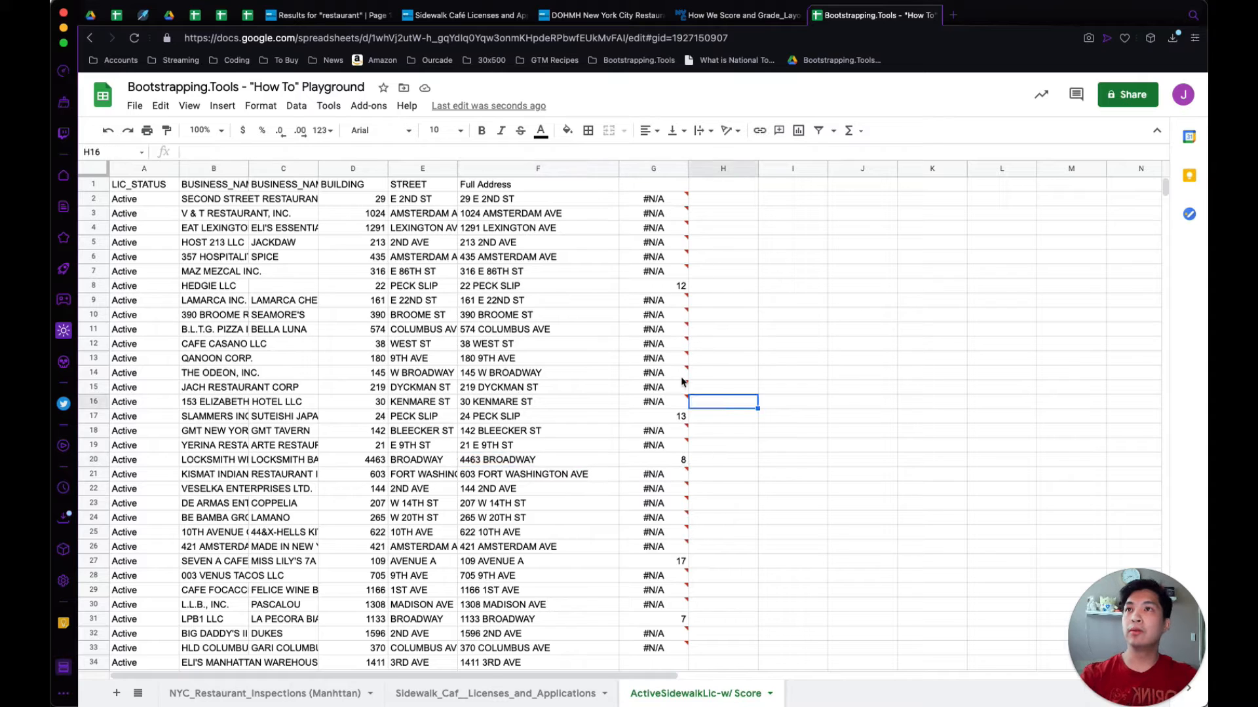
pyautogui.click(669, 289)
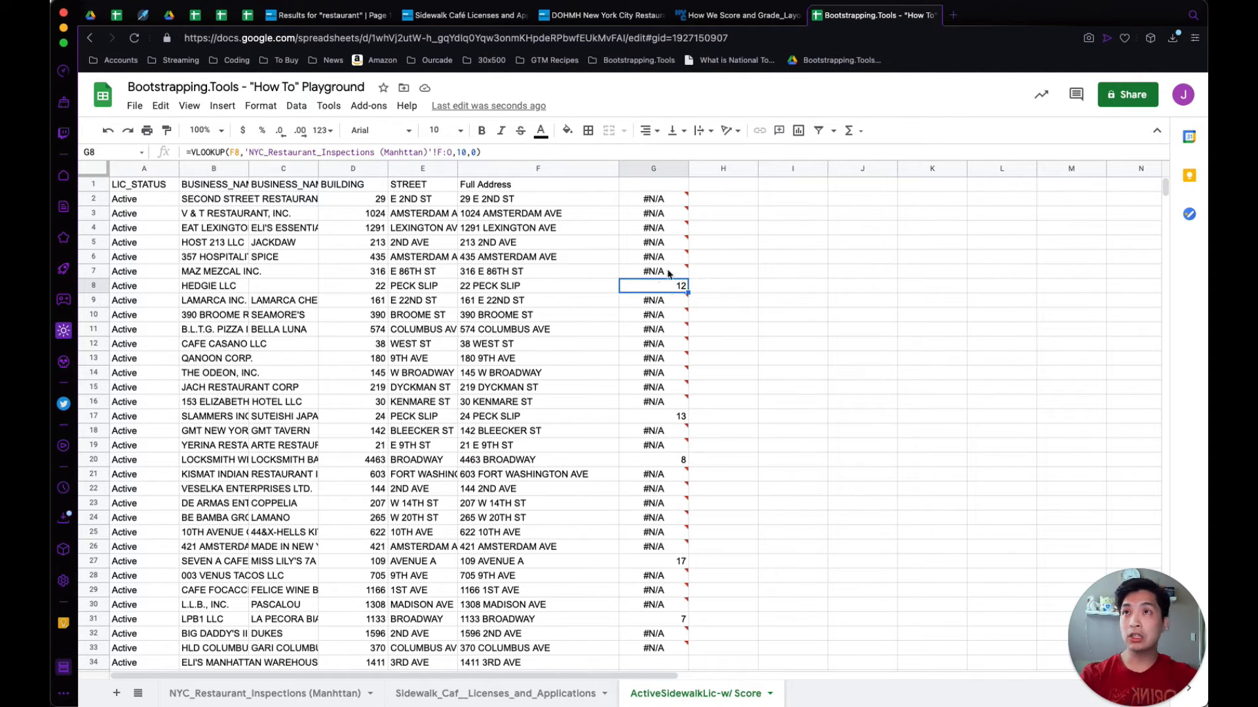
# Step: Enter the header Inspection Score in G1 and widen column G to fit it
pyautogui.click(670, 186)
pyautogui.write('In')
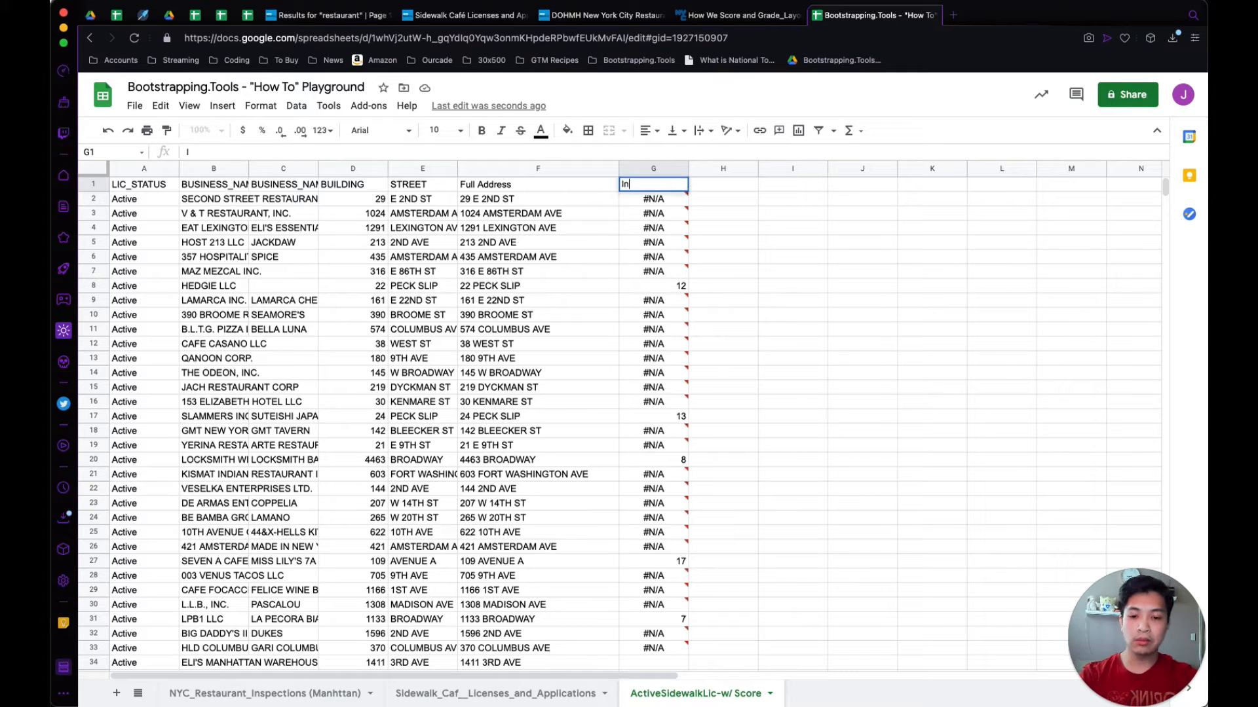
pyautogui.write('spection Score')
pyautogui.press('Return')
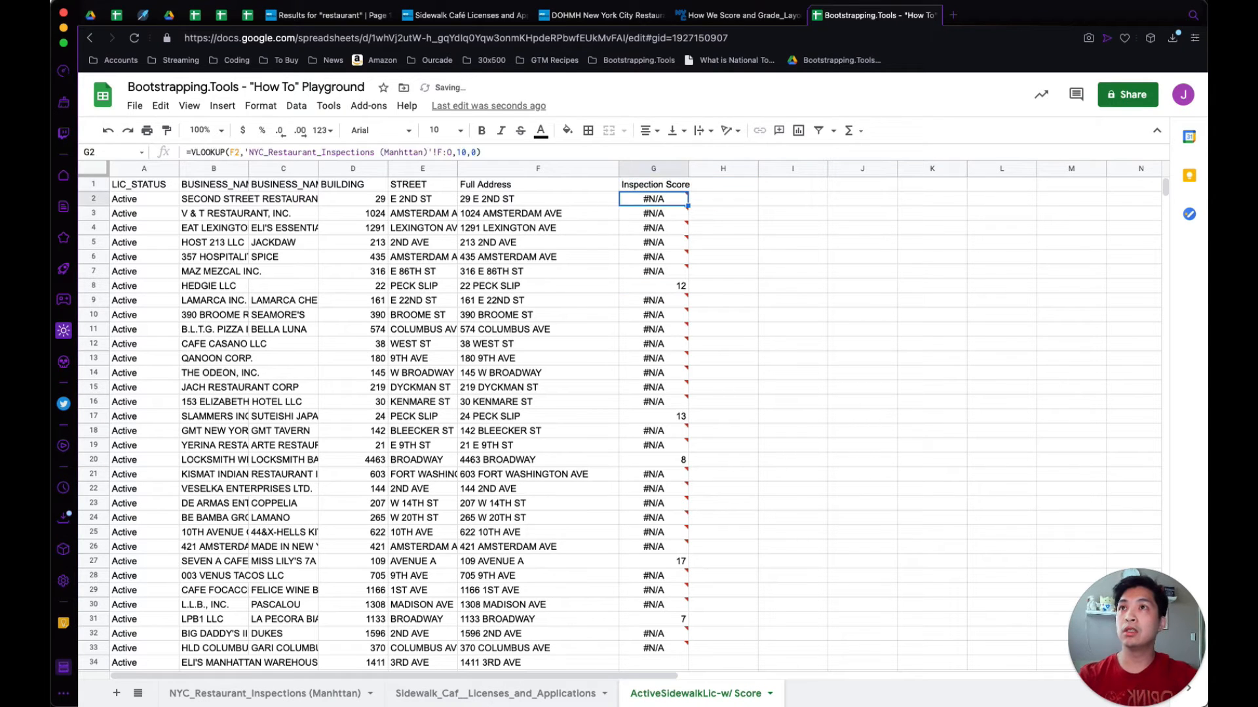
pyautogui.moveTo(711, 169); pyautogui.dragTo(714, 169)
pyautogui.click(758, 291)
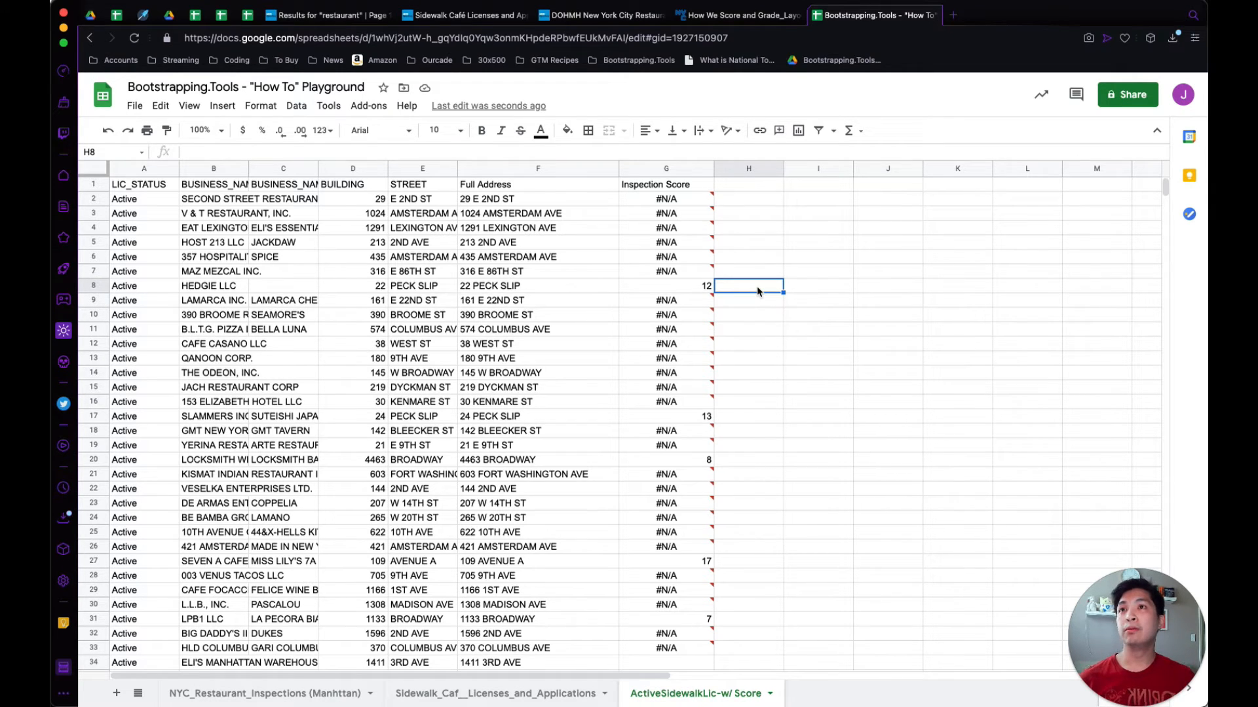
# Step: Fill the Inspection Score formula from G33 down through the remaining license rows to row 302
pyautogui.scroll(-5, 686, 459)
pyautogui.click(697, 451)
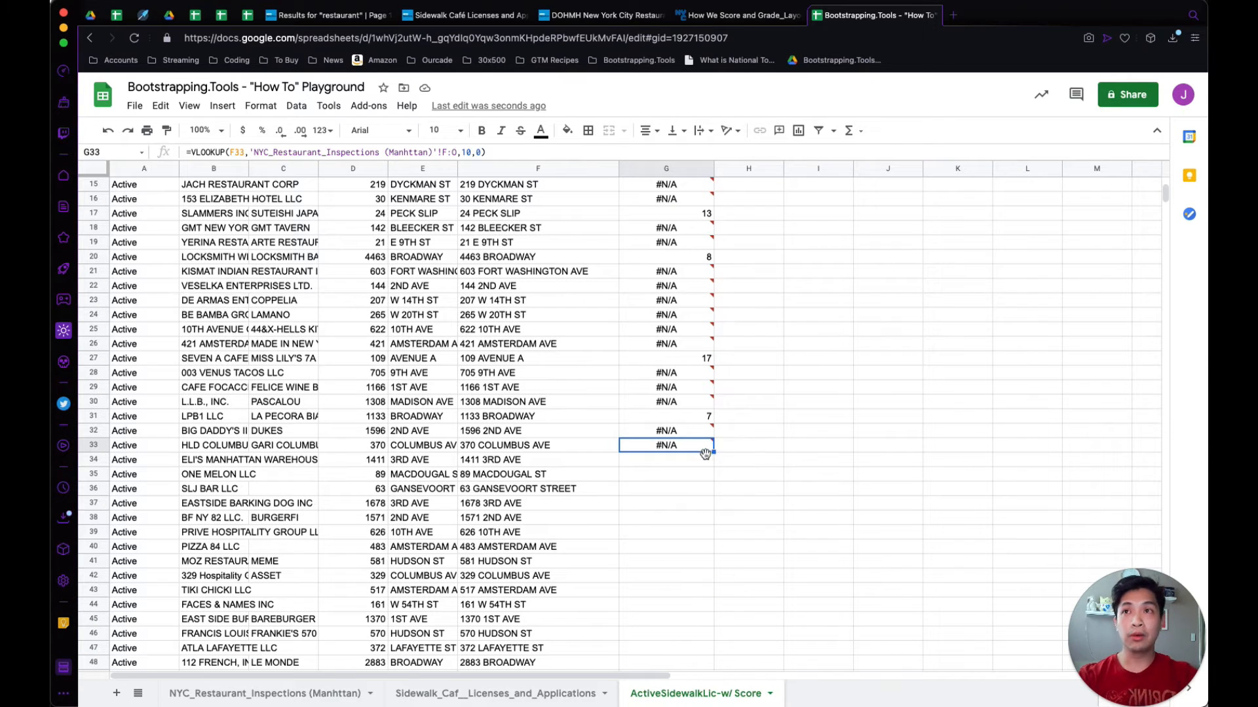
pyautogui.moveTo(716, 460)
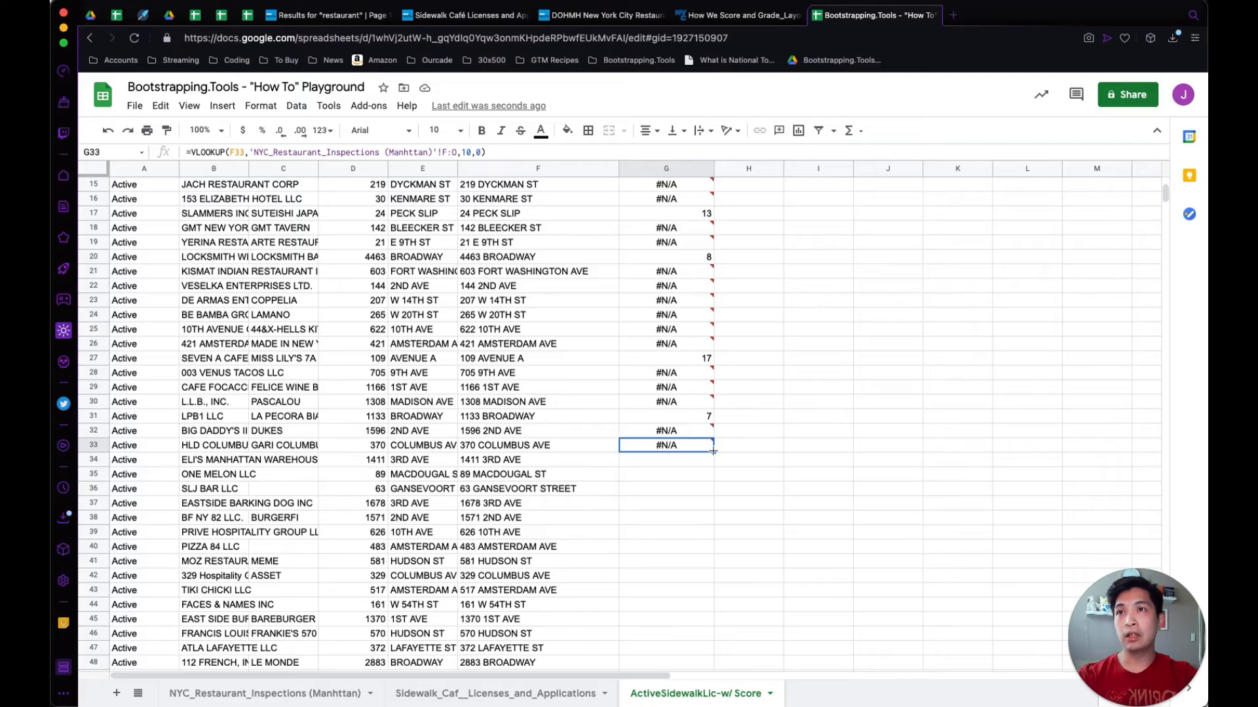
pyautogui.doubleClick(713, 451)
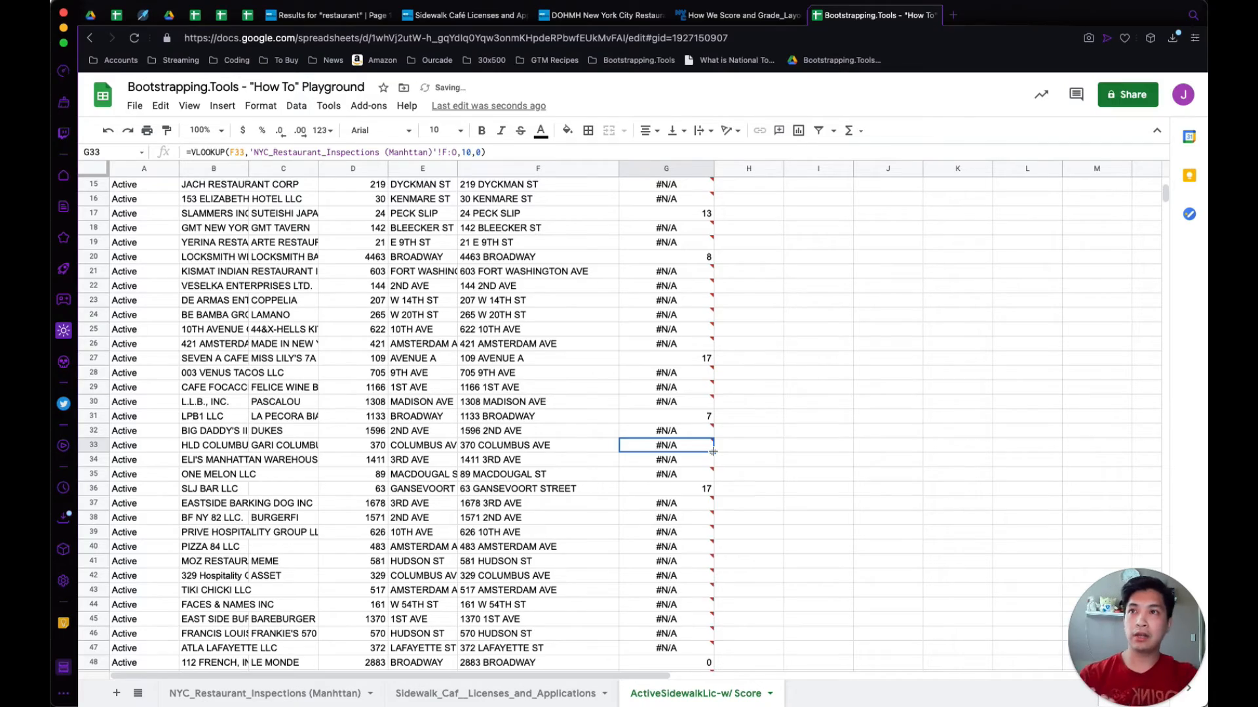
# Step: Examine the Inspection Score results down to the last license row and the looked-up score in G8
pyautogui.scroll(-15, 688, 558)
pyautogui.scroll(-20, 687, 559)
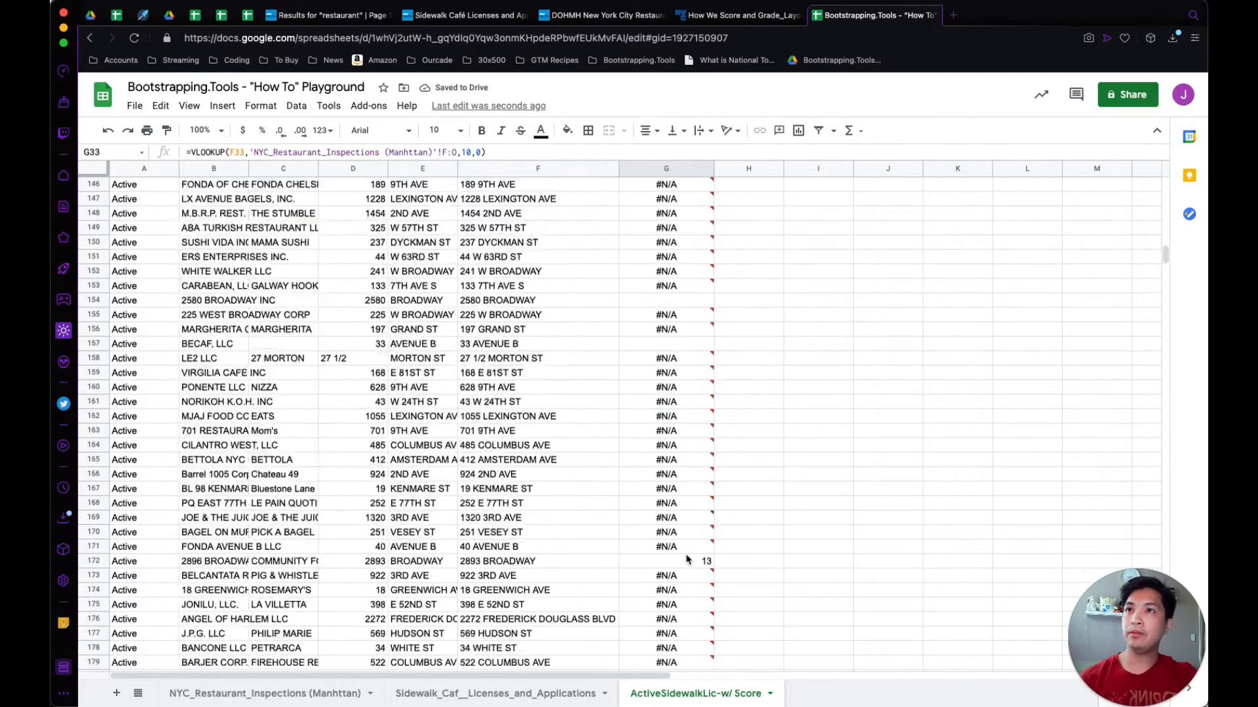
pyautogui.scroll(-8, 688, 559)
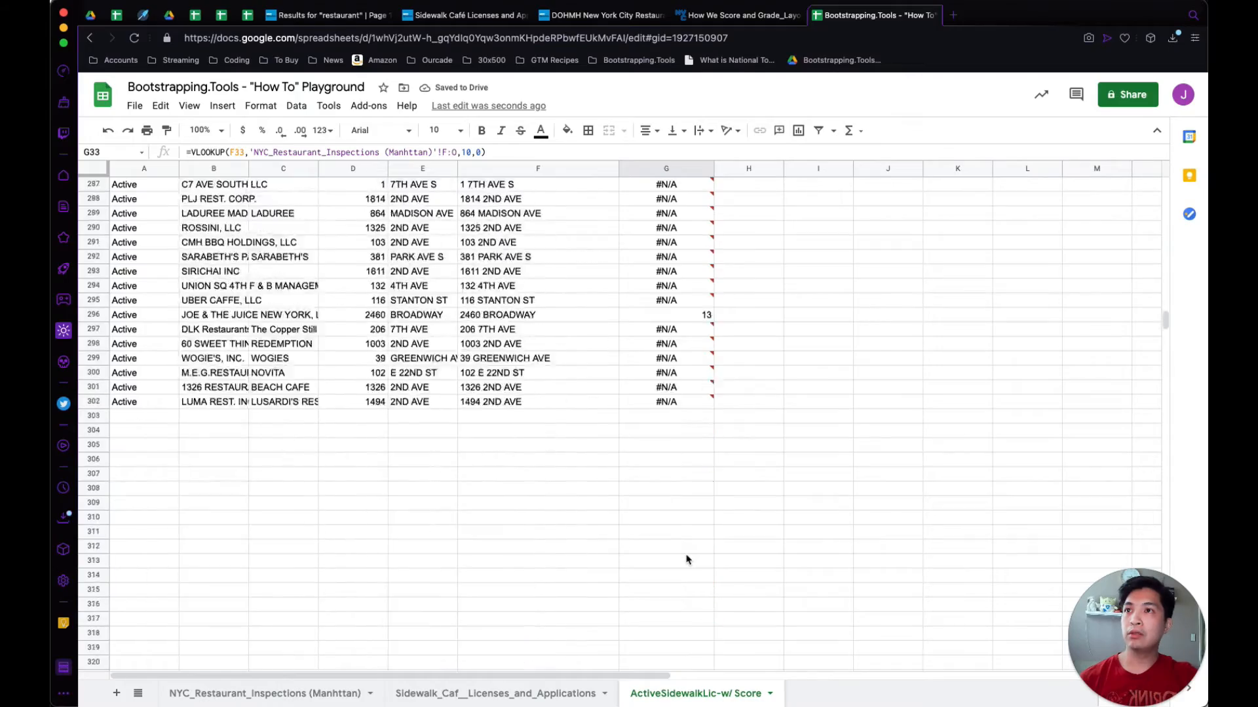
pyautogui.scroll(10, 687, 557)
pyautogui.scroll(20, 697, 417)
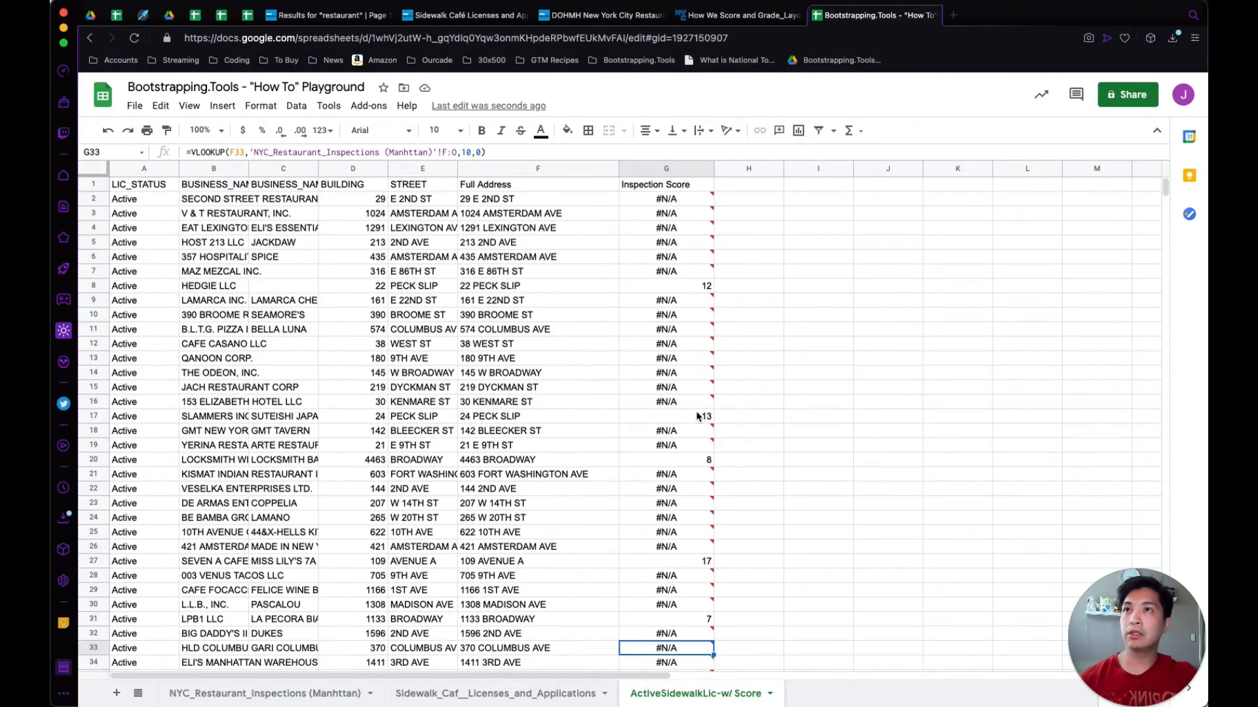
pyautogui.click(703, 288)
pyautogui.click(746, 288)
pyautogui.click(703, 289)
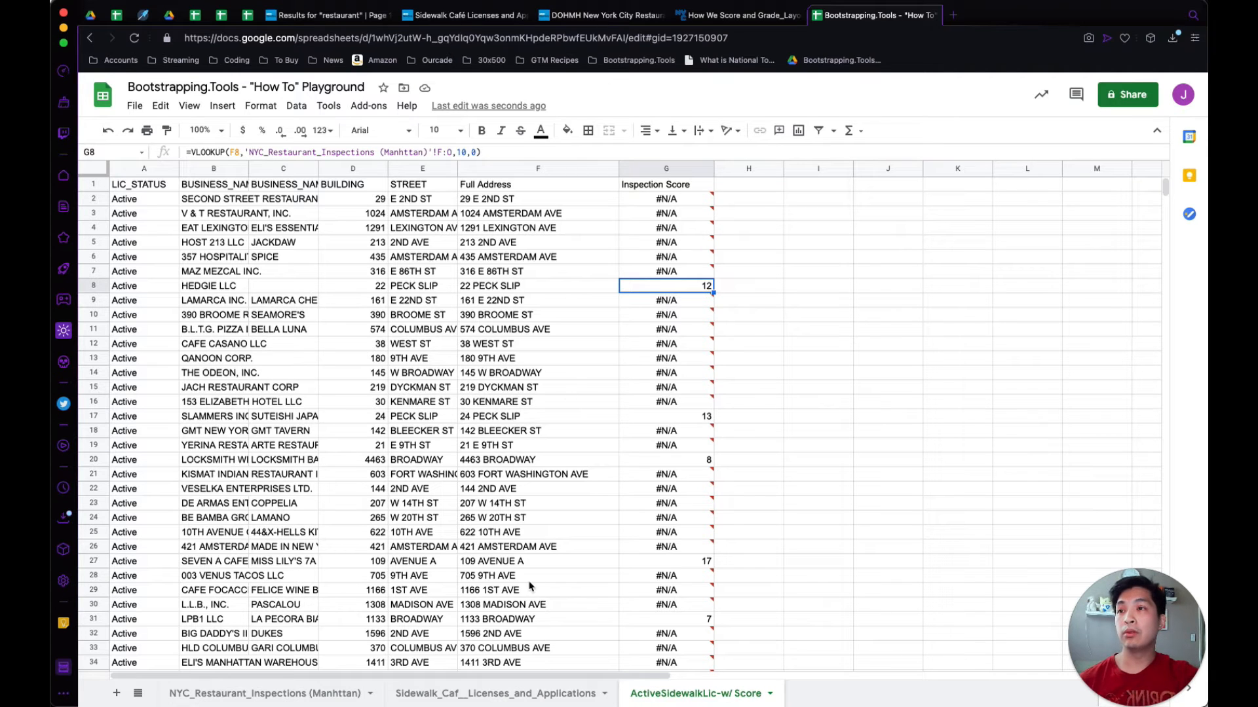
# Step: Examine the columns of NYC_Restaurant_Inspections (Manhttan), from the restaurant details and Full Address across to SCORE and the location fields
pyautogui.click(271, 693)
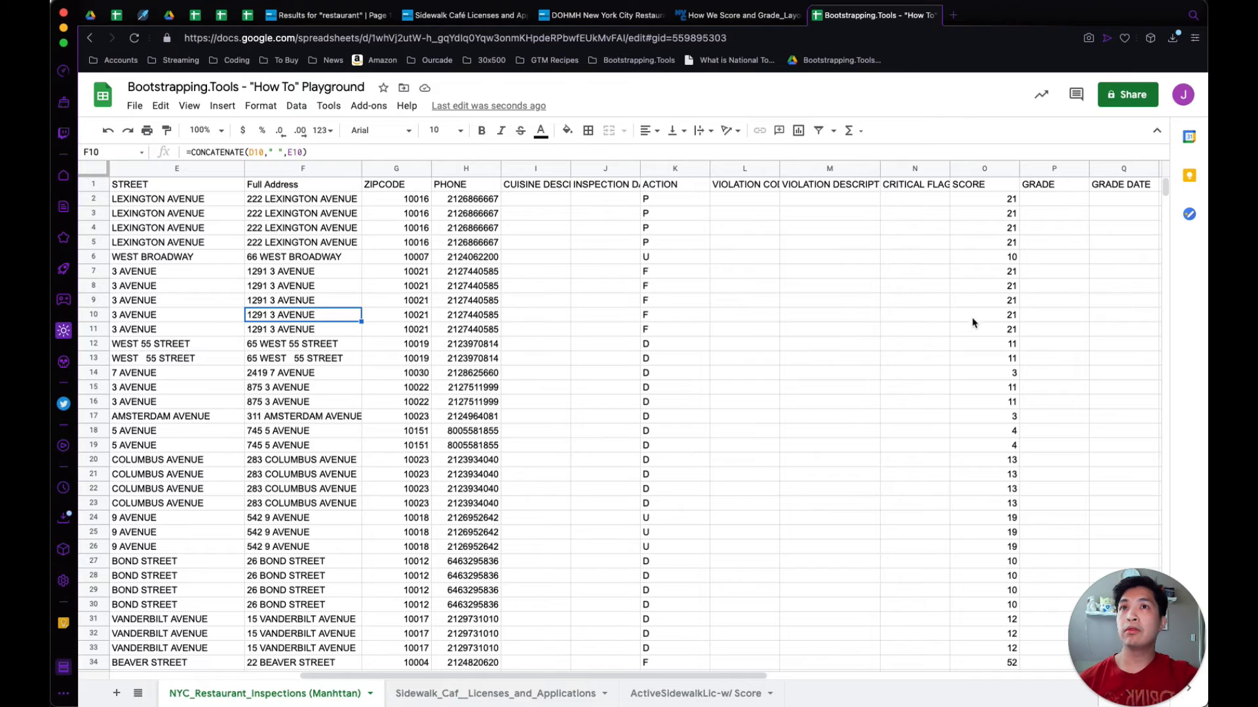
pyautogui.click(451, 317)
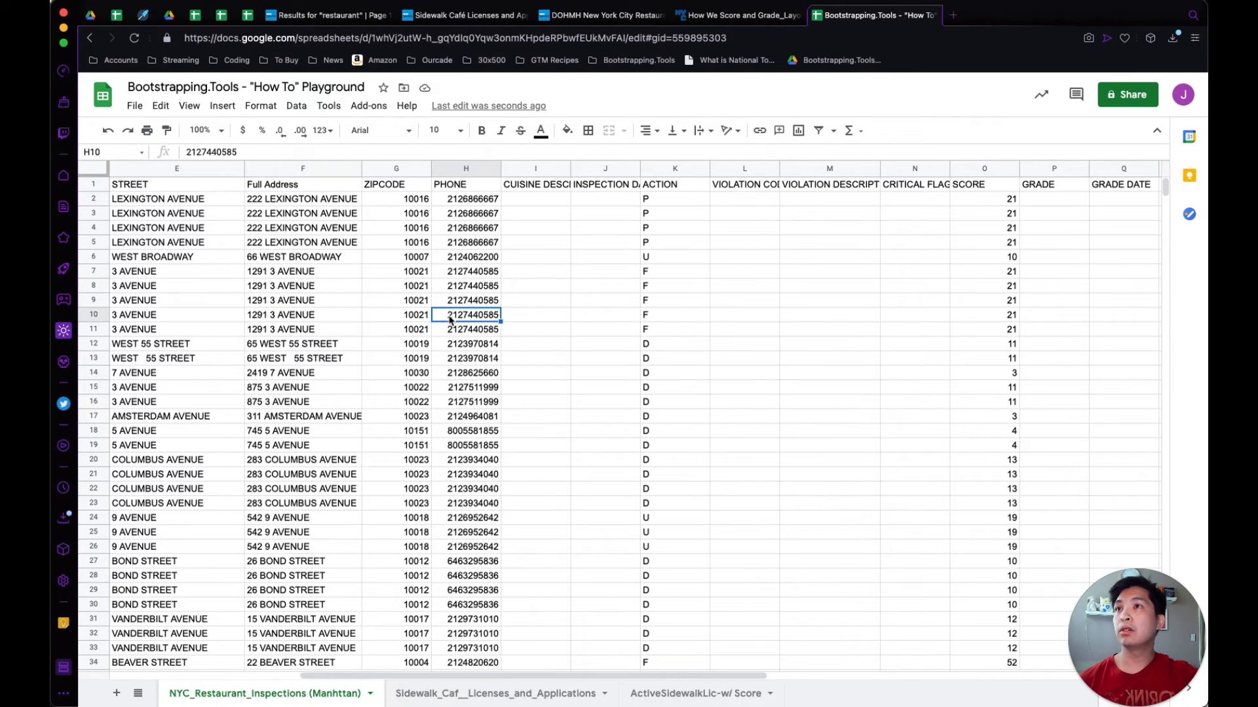
pyautogui.click(667, 318)
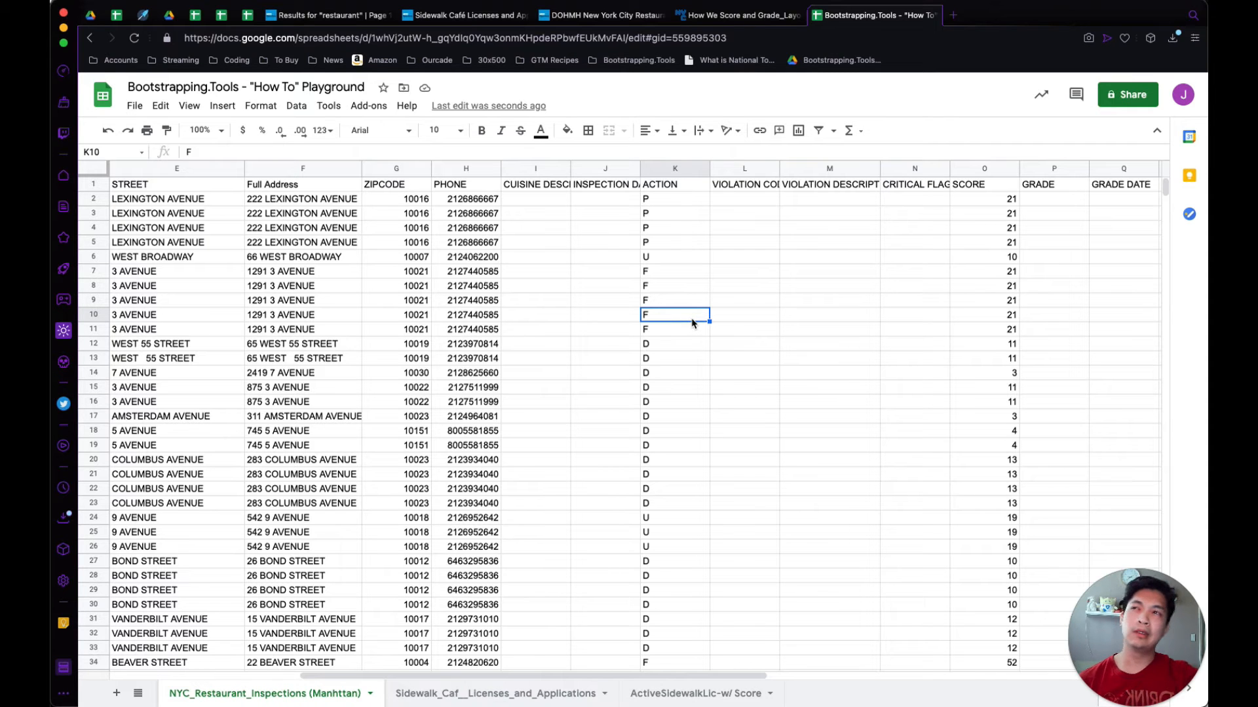
pyautogui.hscroll(5, 800, 325)
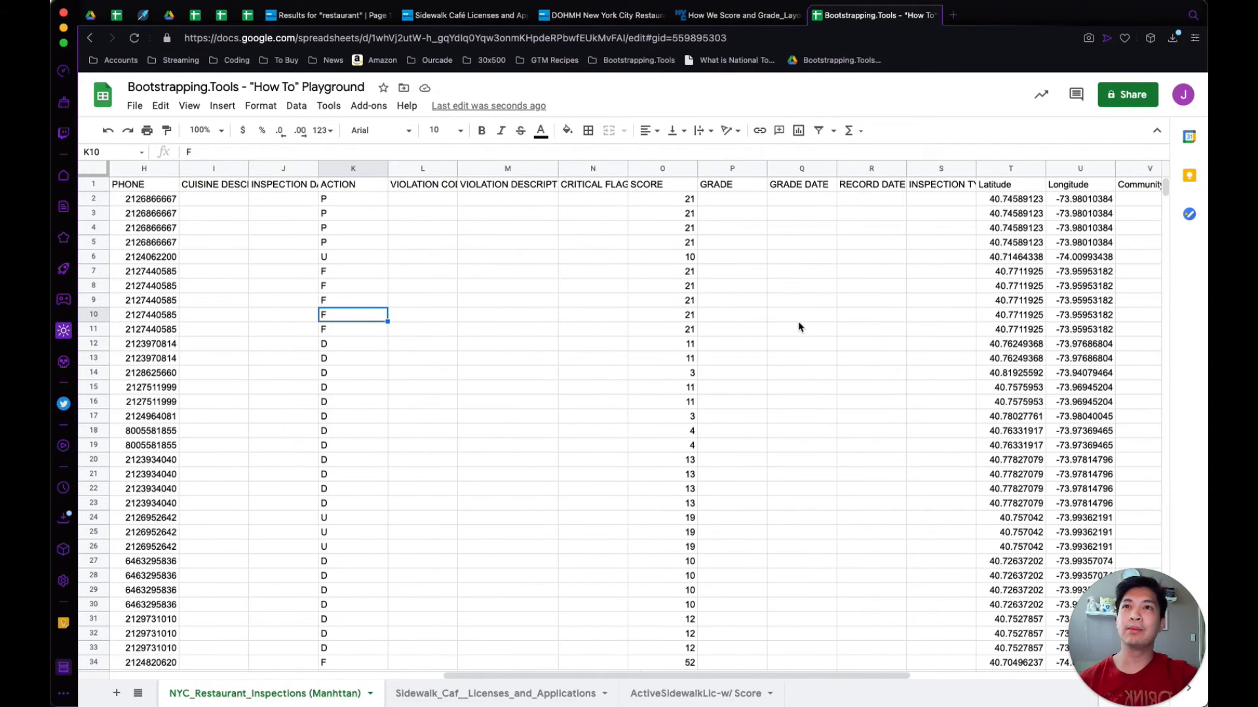
pyautogui.hscroll(2, 800, 326)
pyautogui.hscroll(-10, 798, 325)
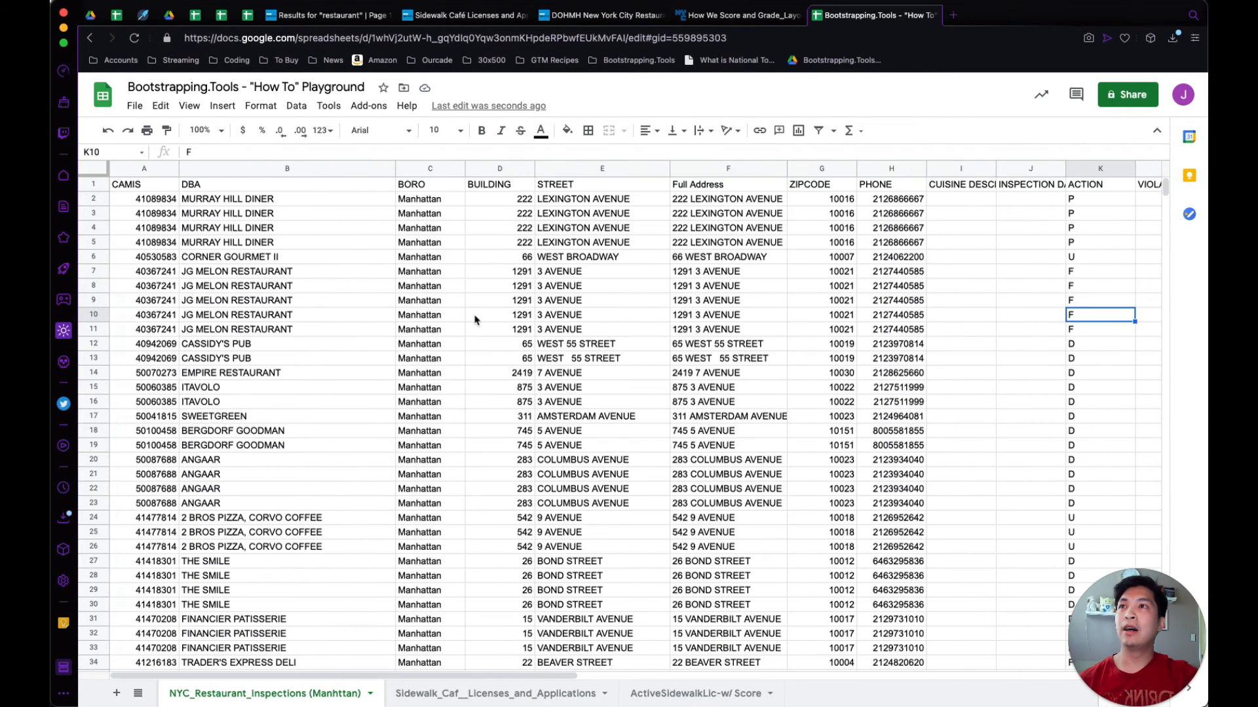
pyautogui.click(914, 316)
pyautogui.hscroll(2, 897, 325)
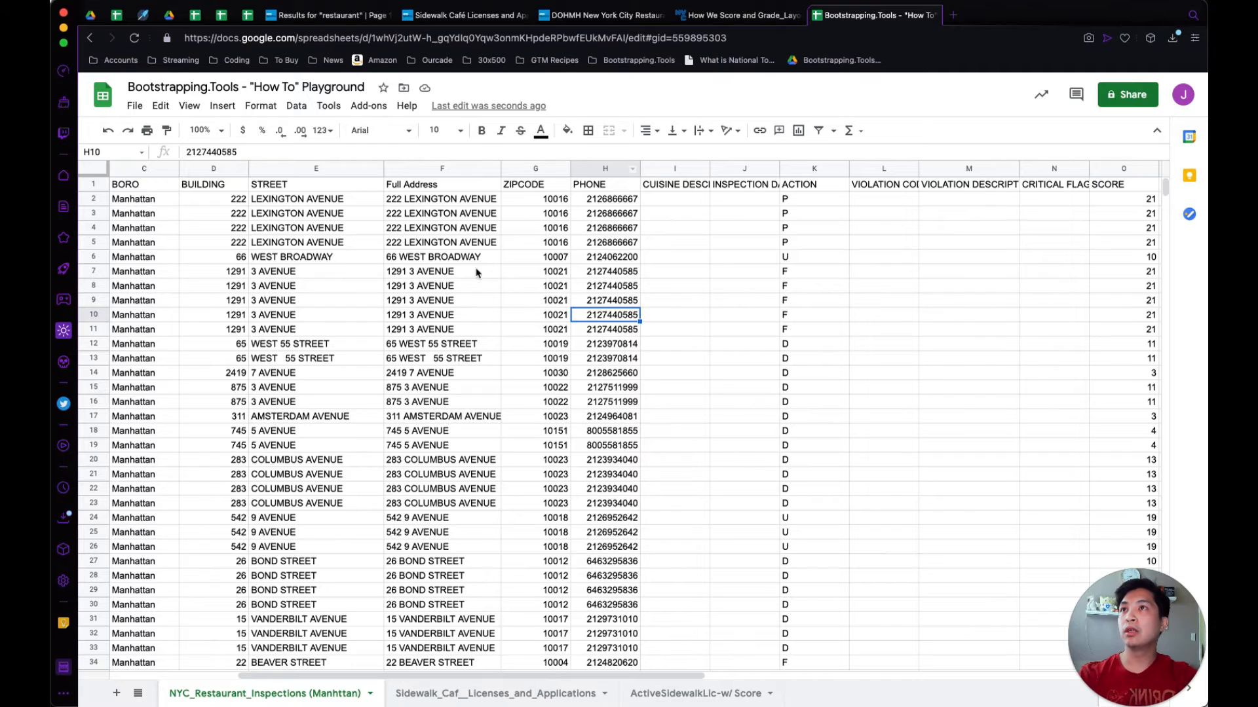
# Step: Start a VLOOKUP in H8 of ActiveSidewalkLic-w/ Score with F8 as the search key and go to NYC_Restaurant_Inspections (Manhttan) for its range
pyautogui.click(490, 317)
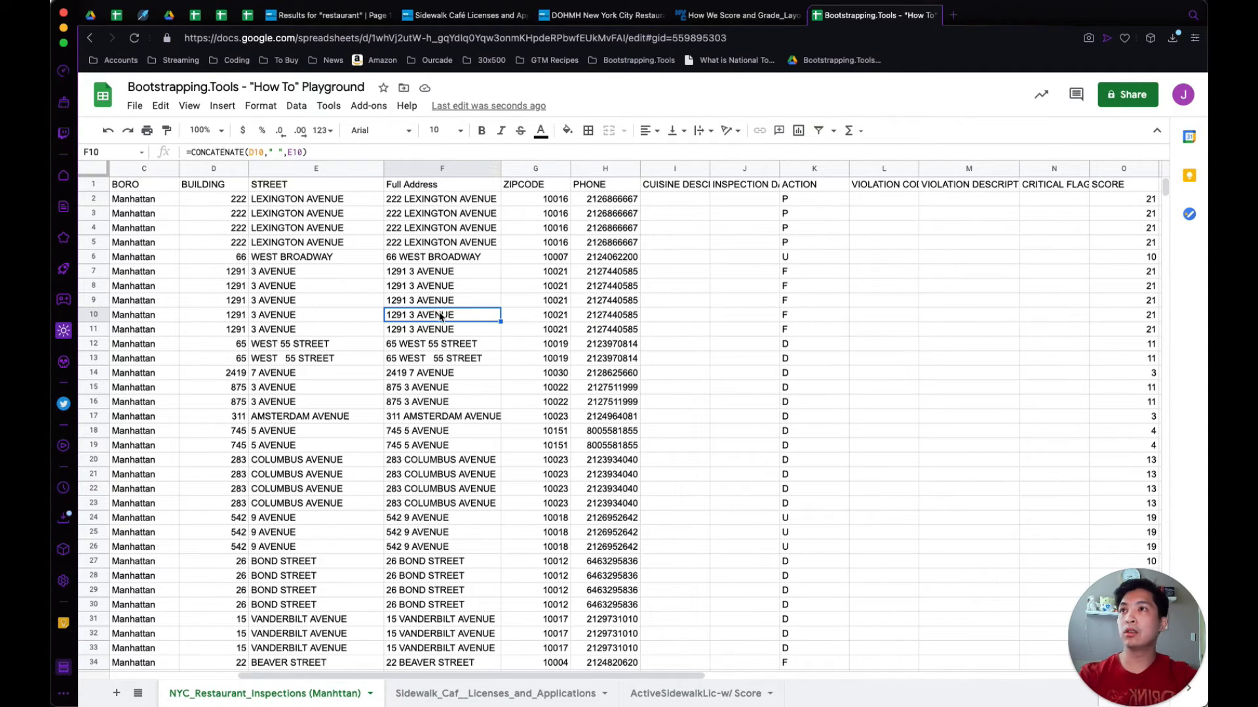
pyautogui.click(535, 315)
pyautogui.click(599, 315)
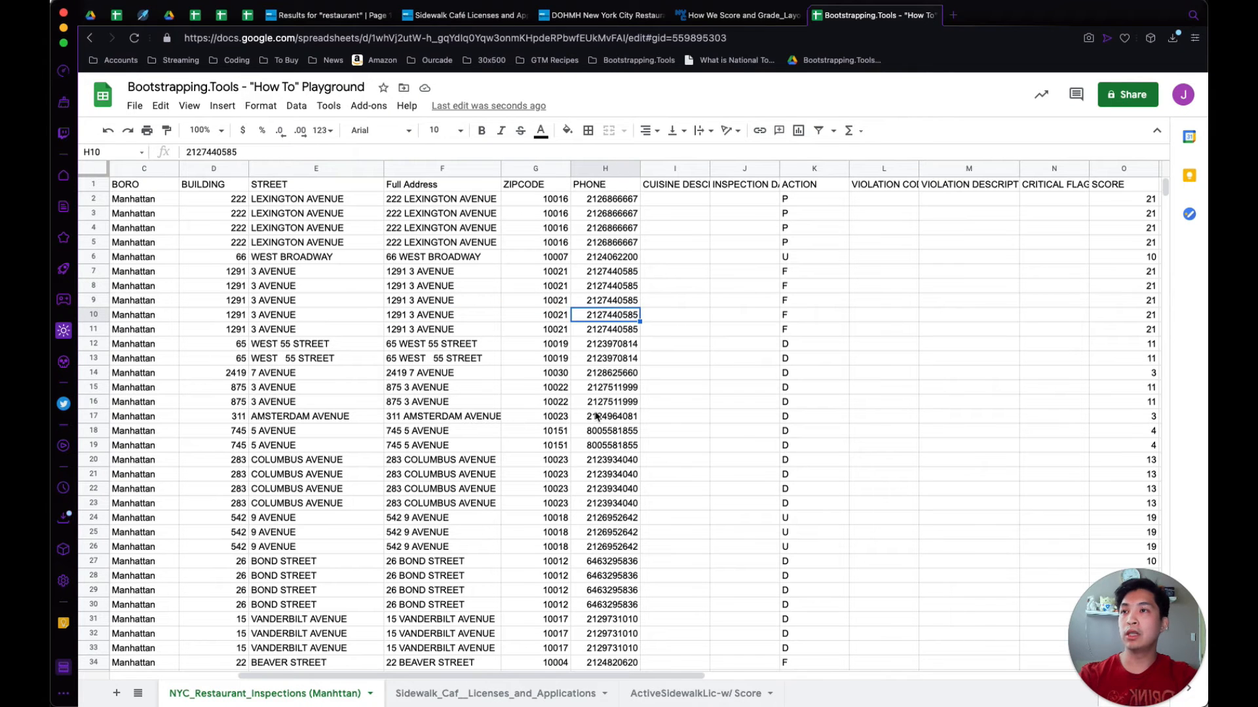
pyautogui.click(696, 689)
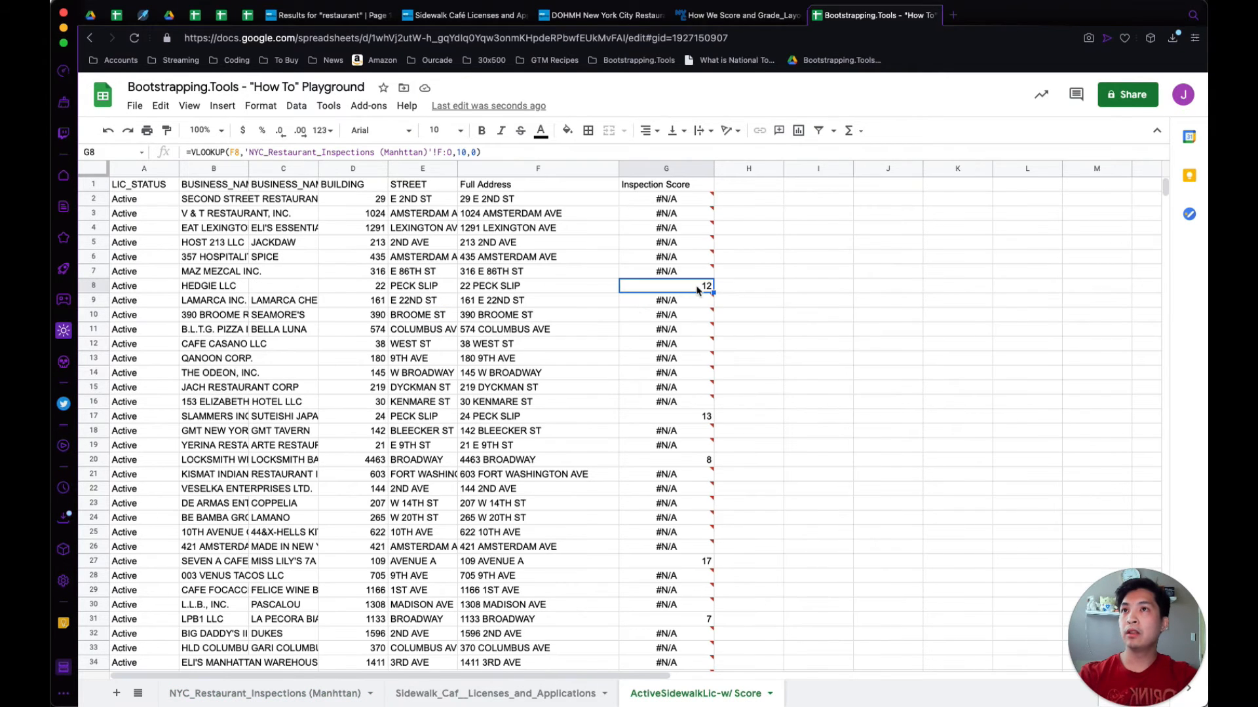
pyautogui.press('Right')
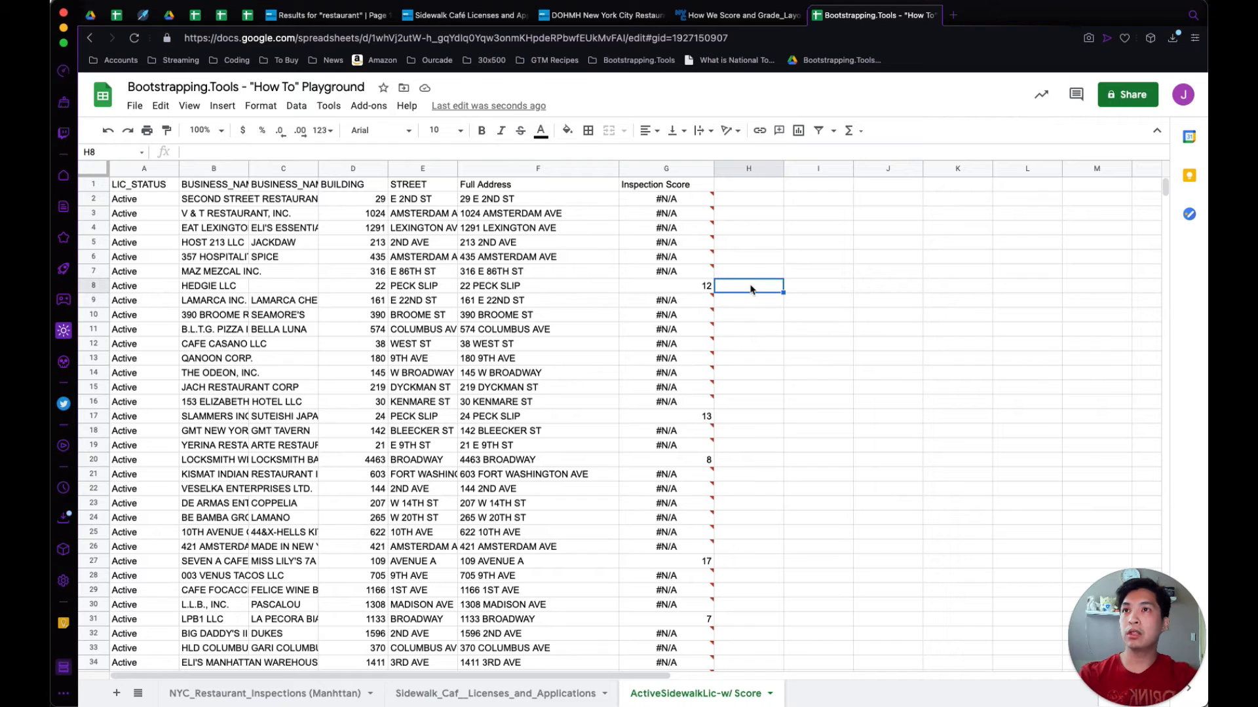
pyautogui.write('=VLOOKUP(')
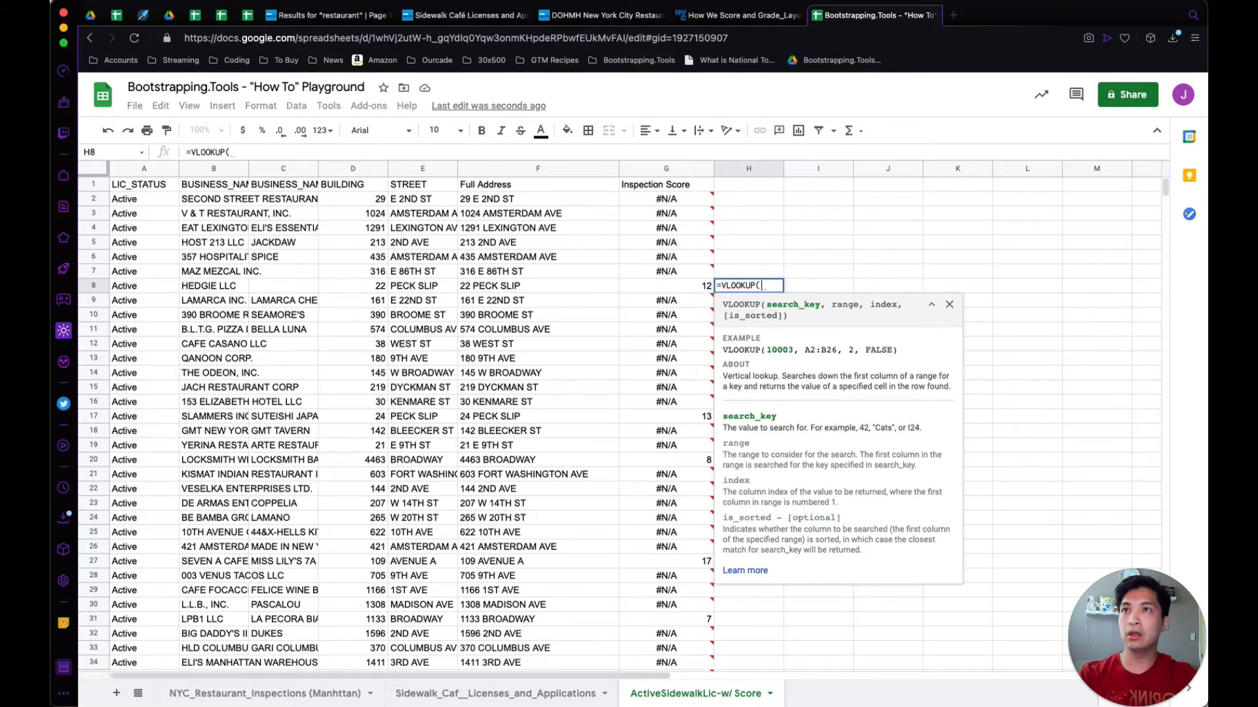
pyautogui.press('Left')
pyautogui.press('Left')
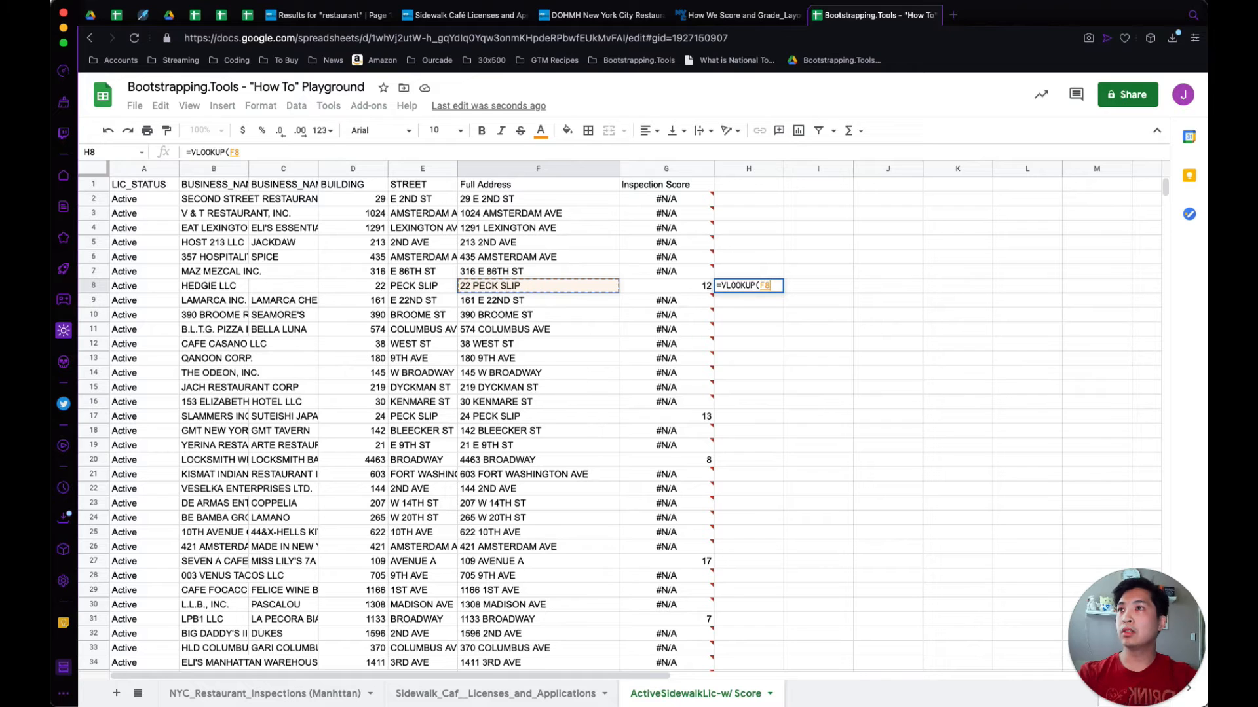
pyautogui.write(',')
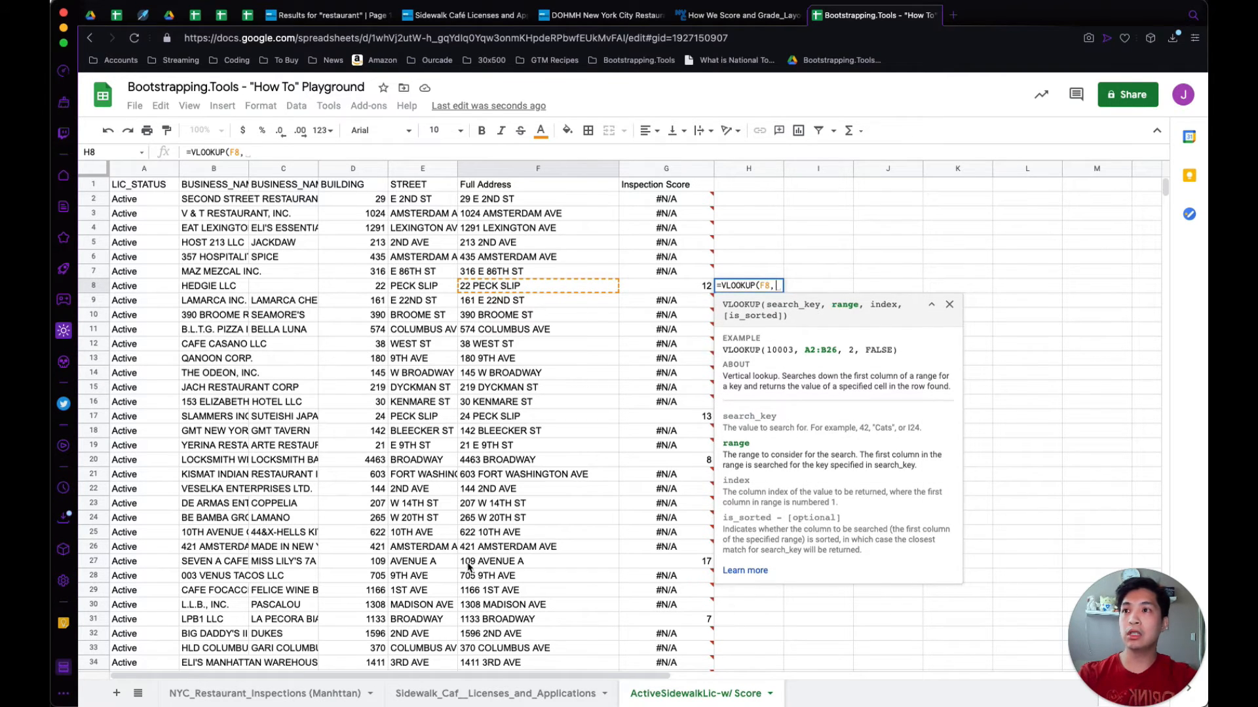
pyautogui.click(485, 693)
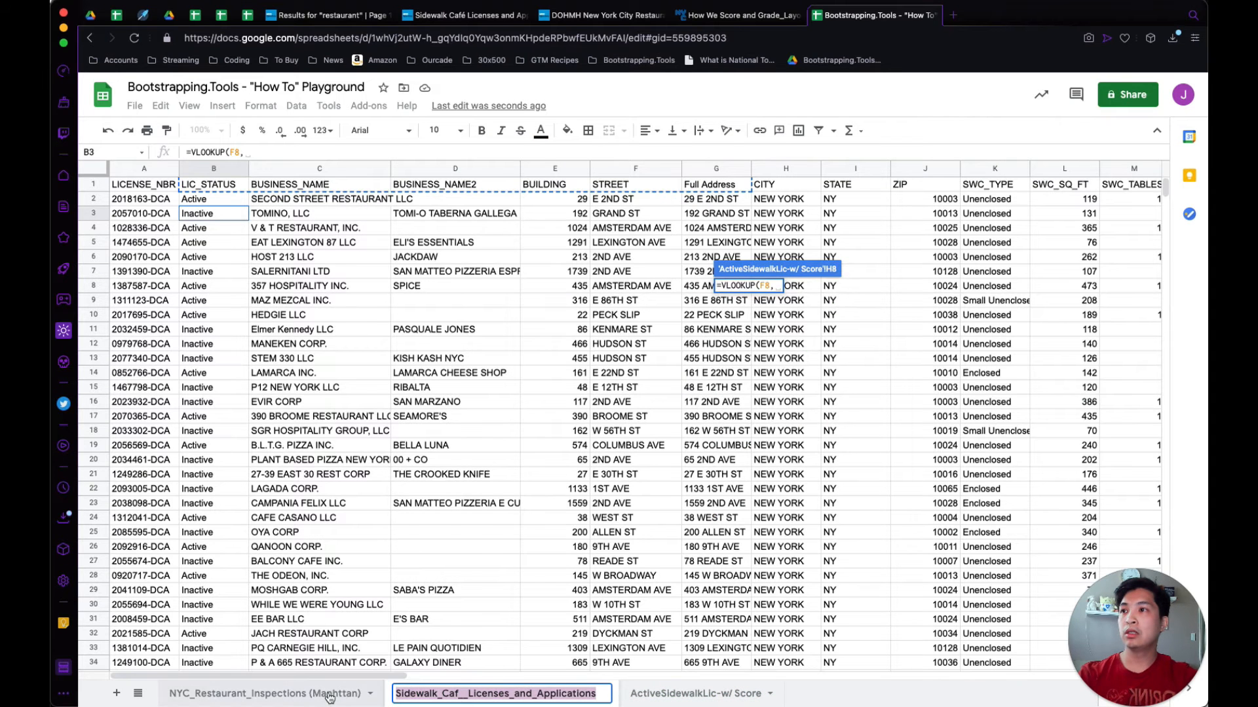
pyautogui.click(329, 694)
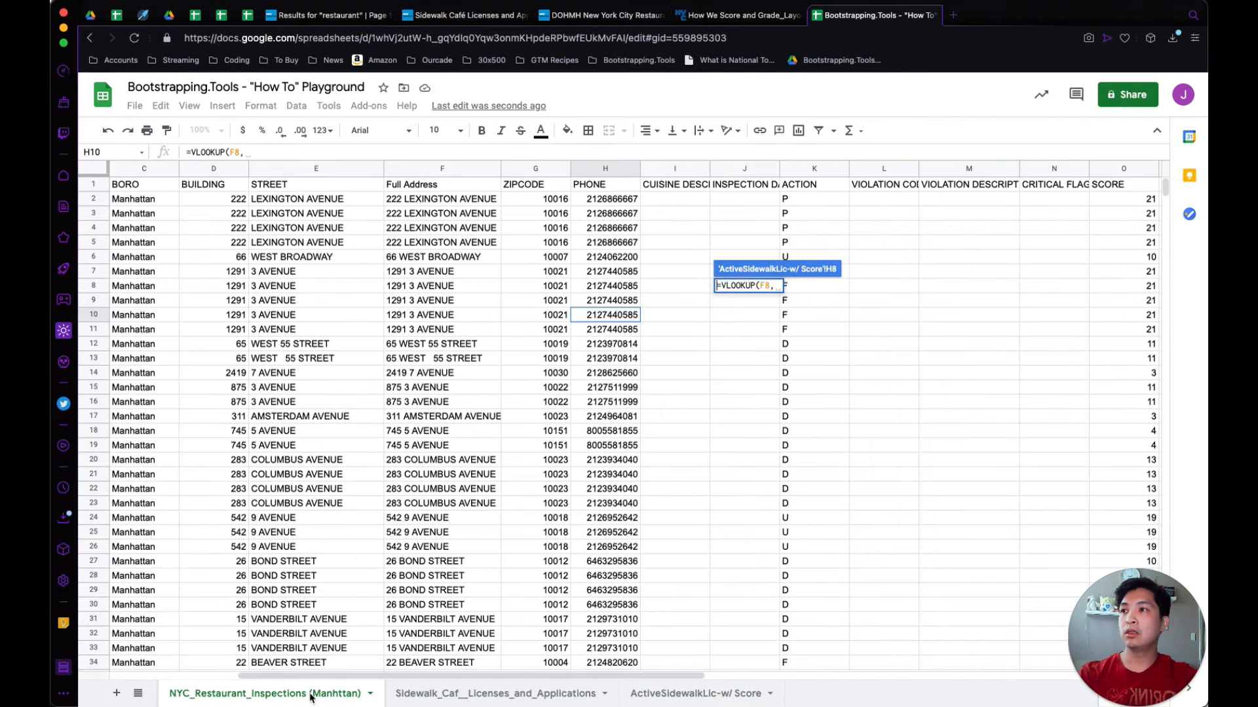
pyautogui.click(439, 170)
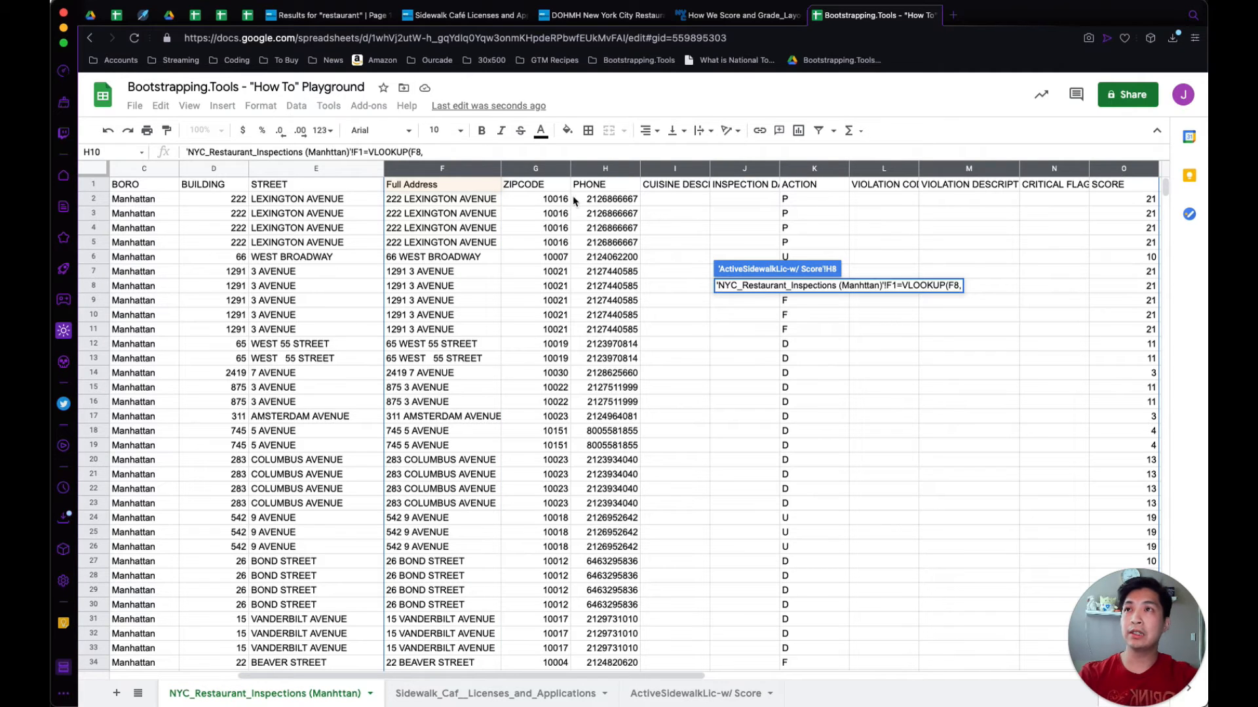
pyautogui.keyDown('shift'); pyautogui.click(605, 171); pyautogui.keyUp('shift')
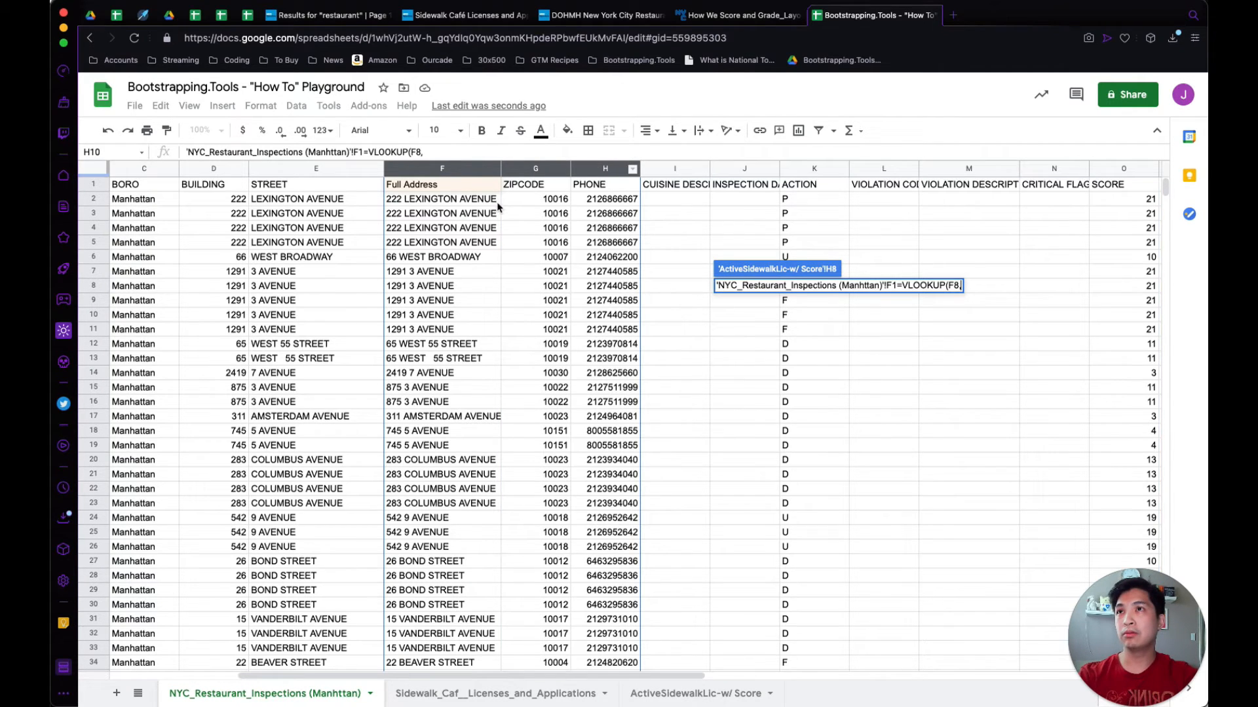
pyautogui.click(448, 171)
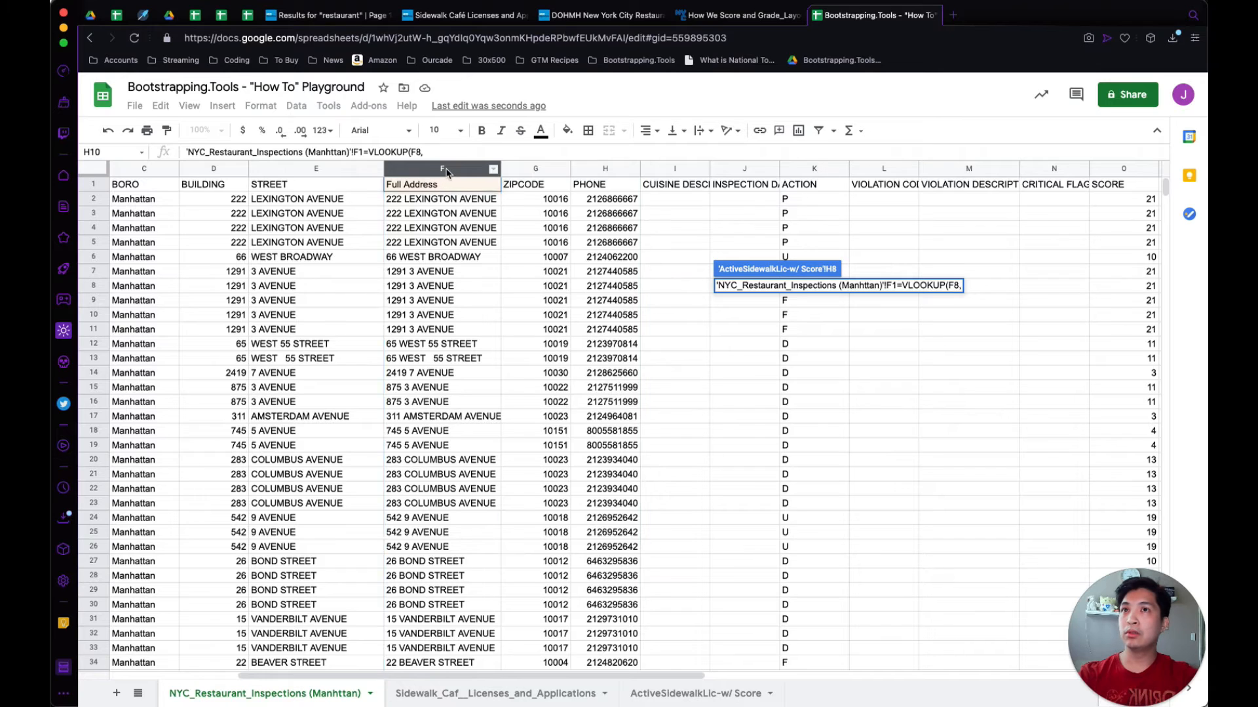
pyautogui.click(894, 285)
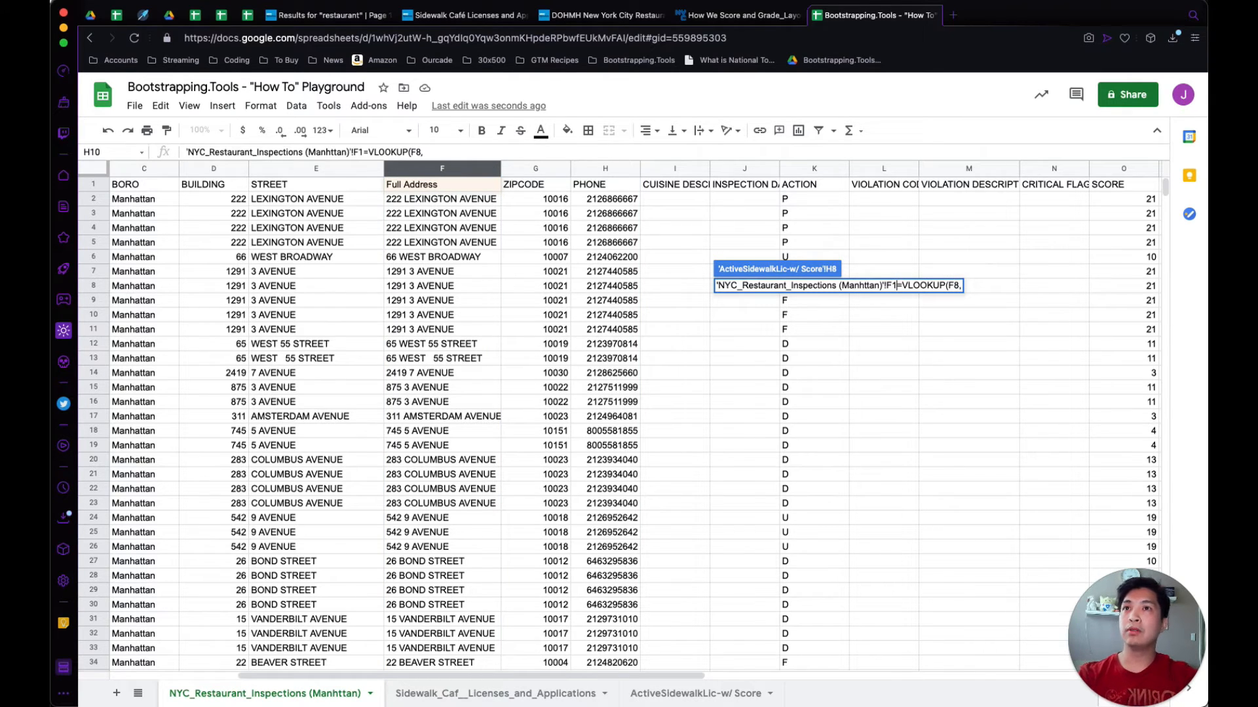
pyautogui.press('super+BackSpace')
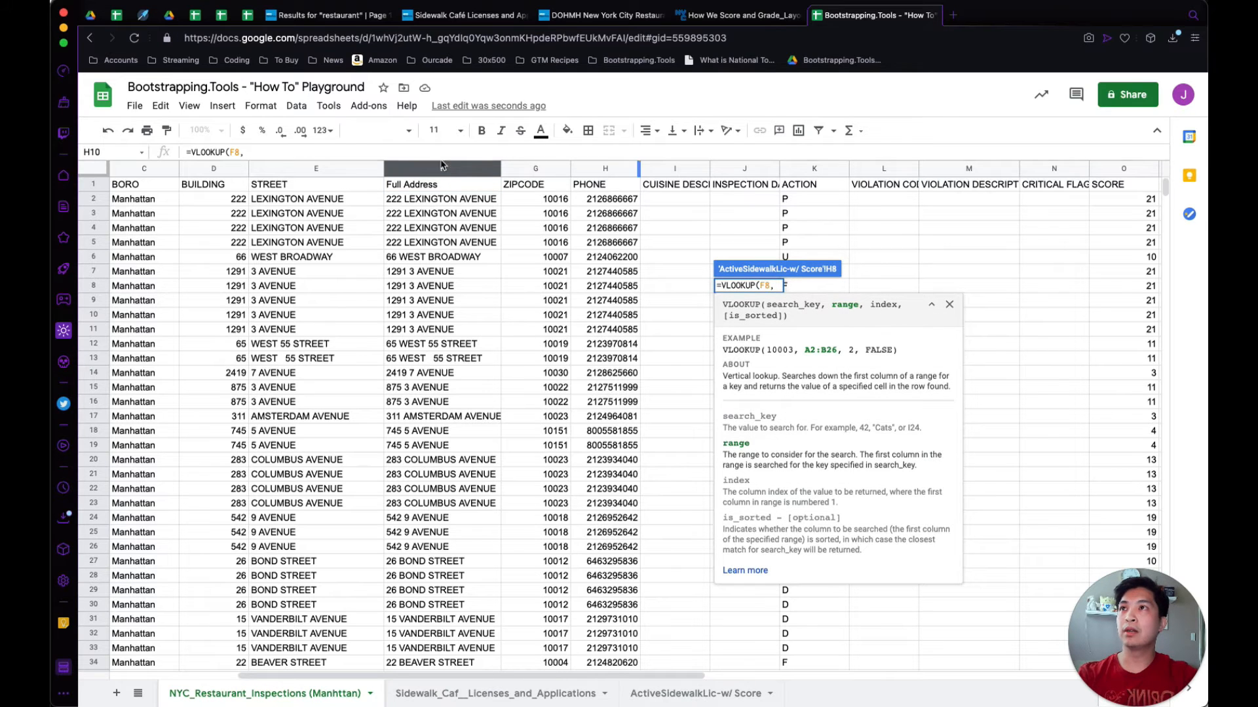
# Step: Complete the H8 VLOOKUP with columns F:H of NYC_Restaurant_Inspections (Manhttan) as range, index 3 and is_sorted 0
pyautogui.click(442, 168)
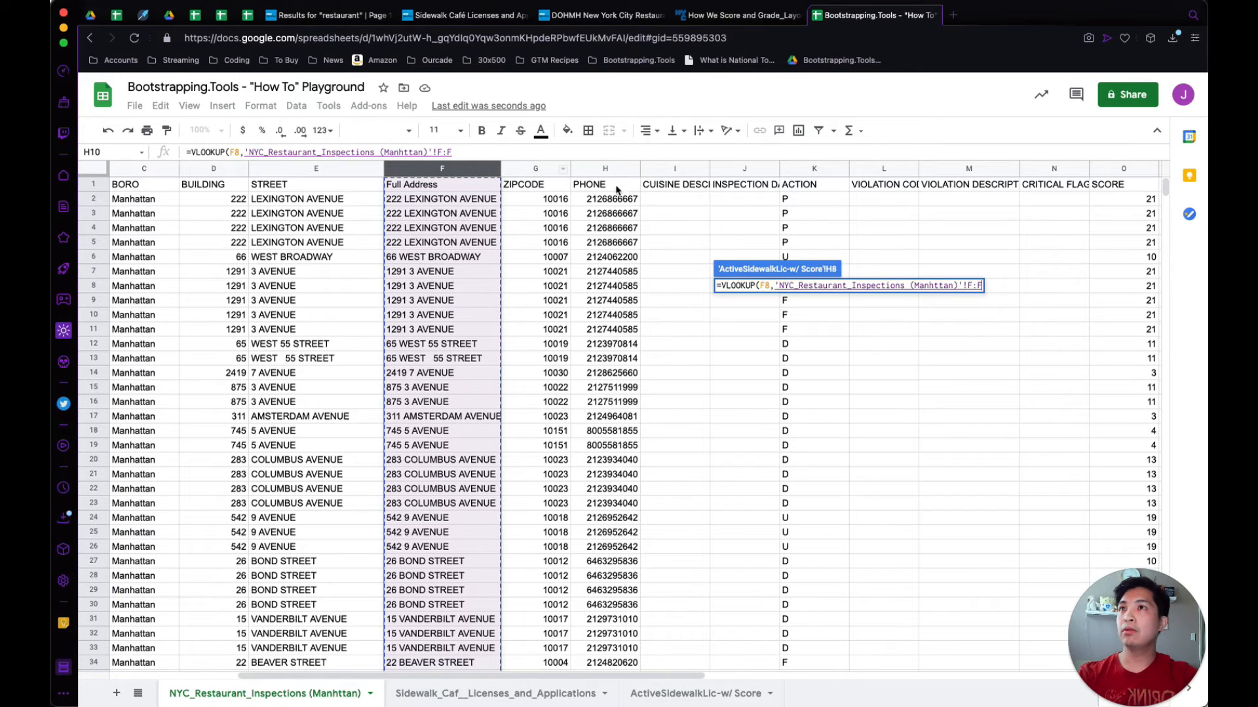
pyautogui.keyDown('shift'); pyautogui.click(606, 169); pyautogui.keyUp('shift')
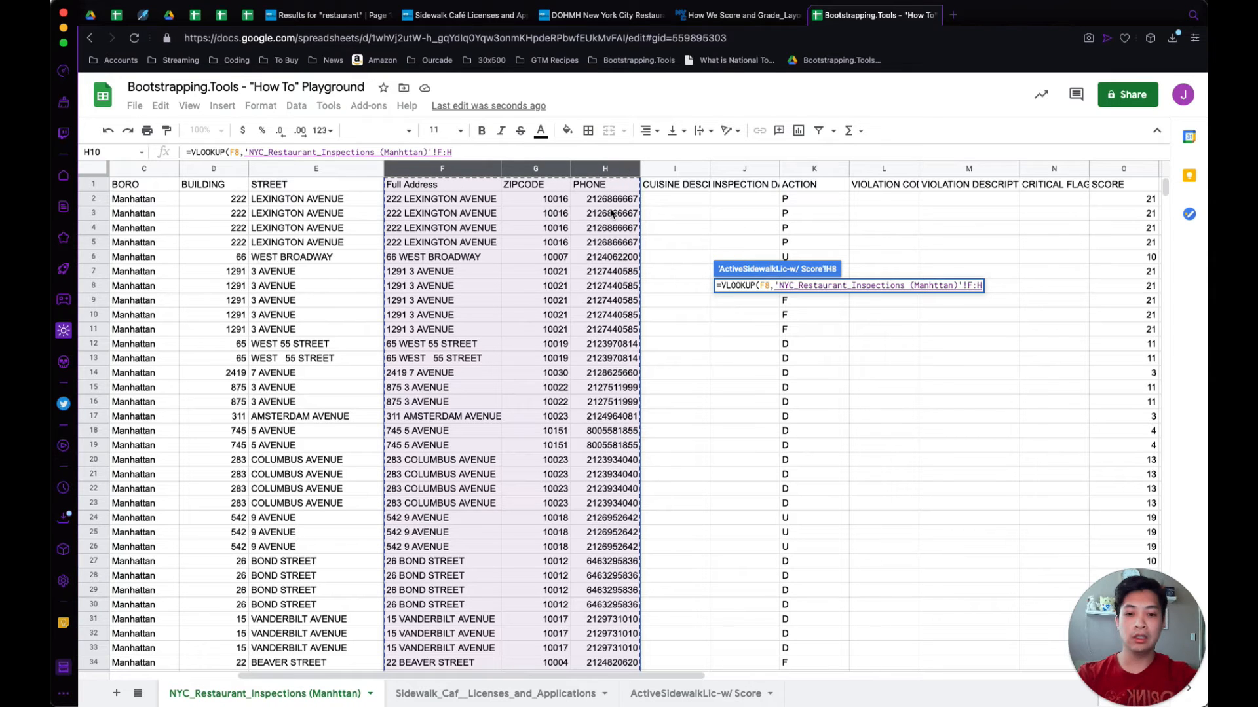
pyautogui.write(',')
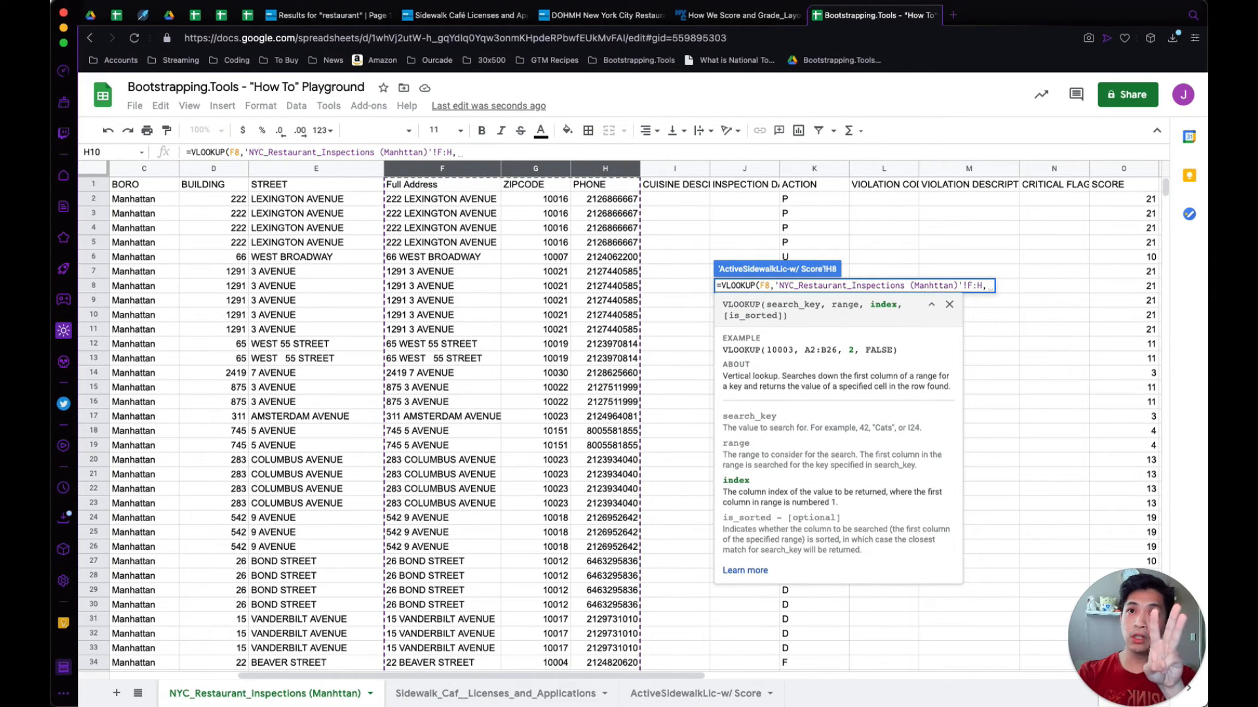
pyautogui.write('3,')
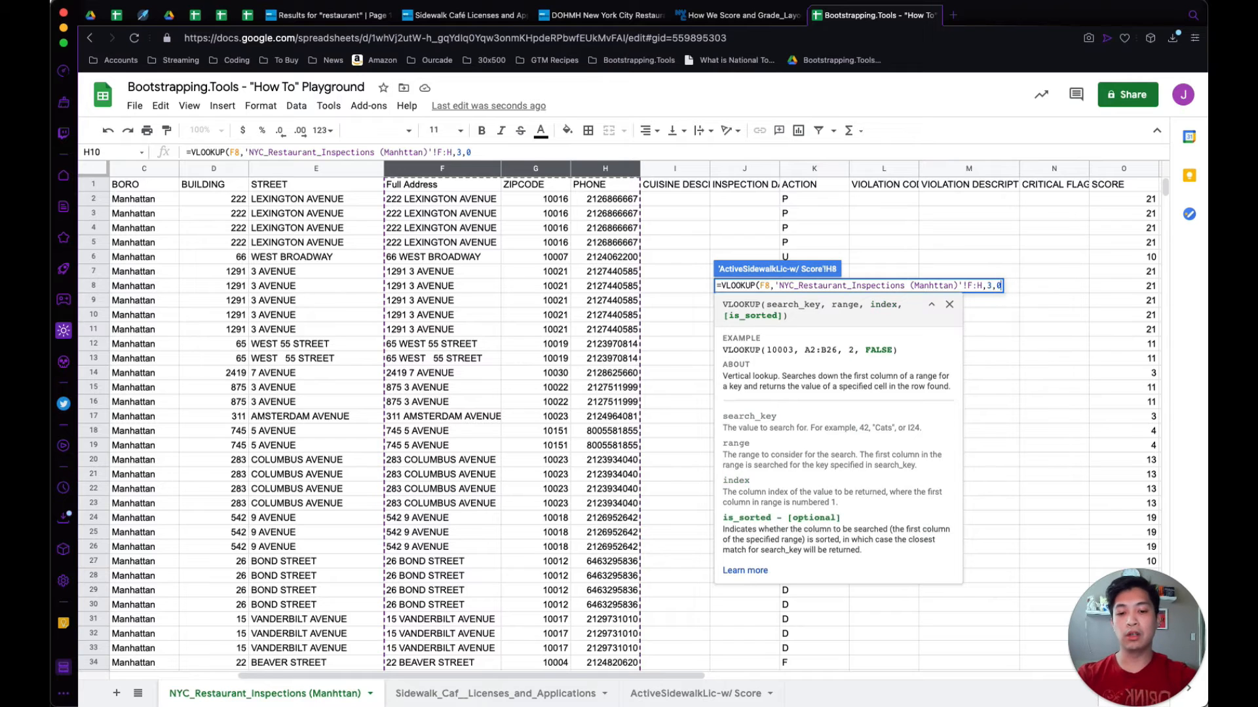
pyautogui.write('0)')
pyautogui.press('Return')
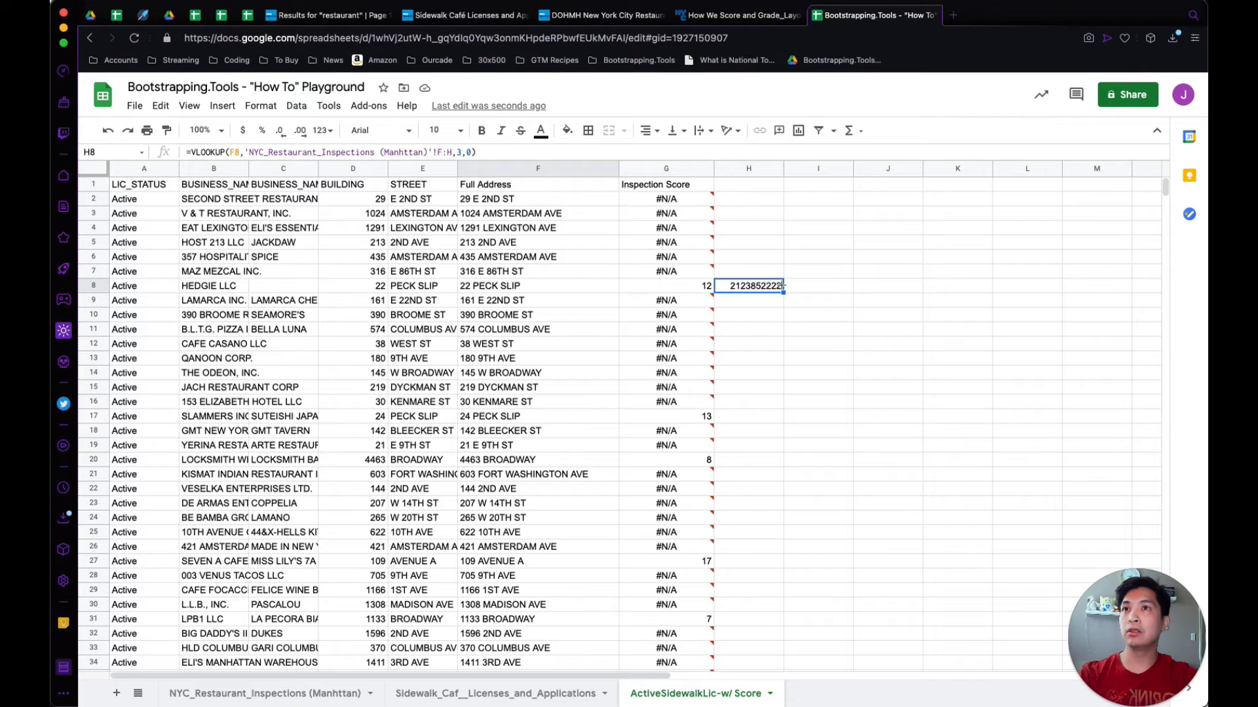
# Step: Fill the H8 lookup formula up to H2 and enter the header Phone Number in H1
pyautogui.moveTo(783, 287); pyautogui.dragTo(779, 197)
pyautogui.click(760, 188)
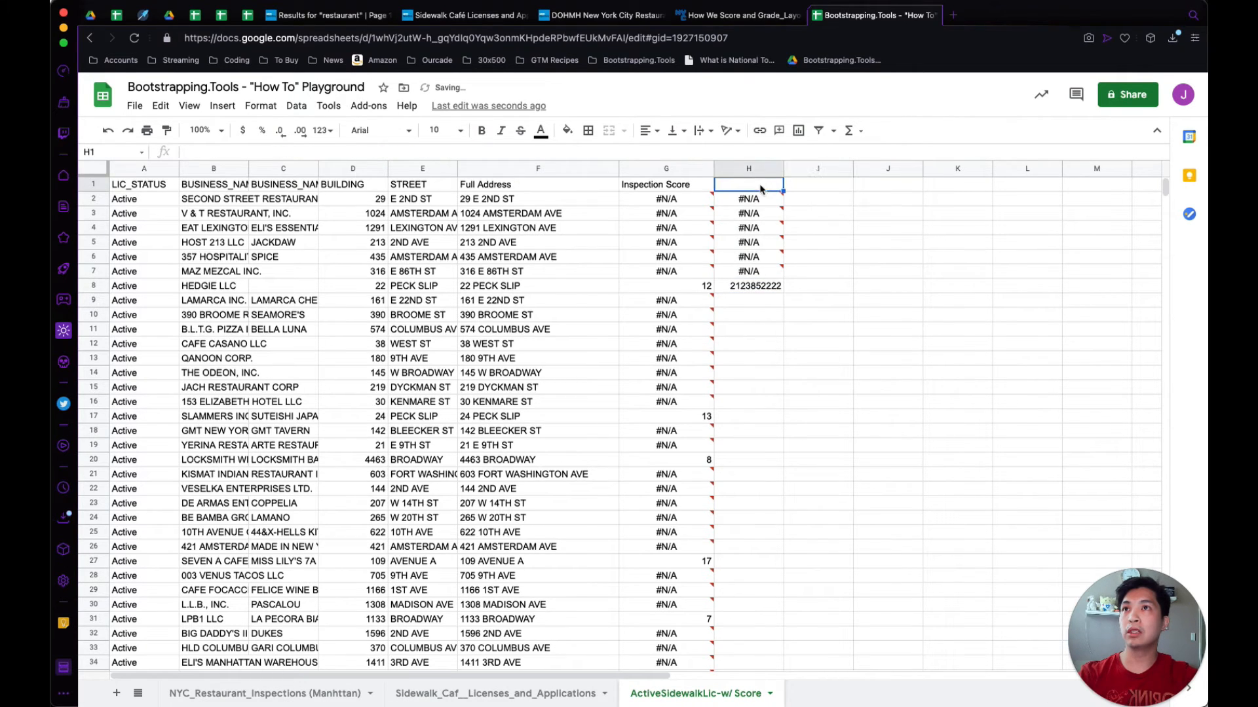
pyautogui.write('Phone N')
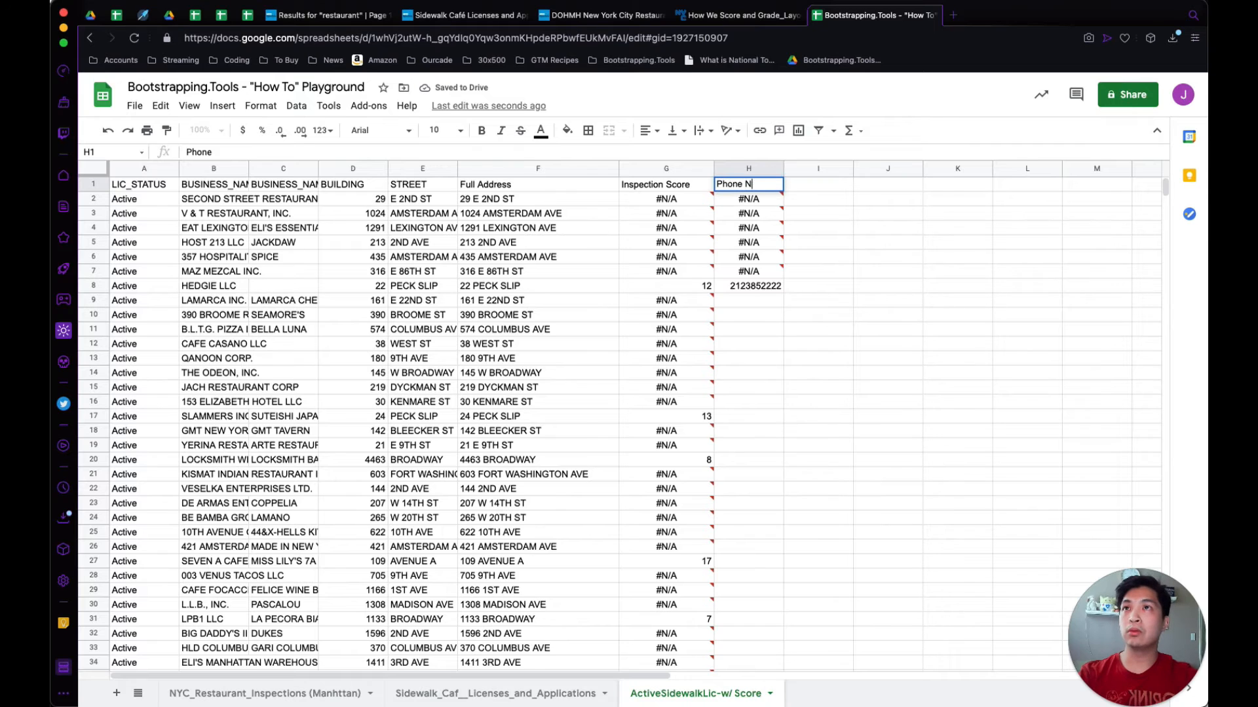
pyautogui.write('umber')
pyautogui.press('Return')
# Step: Fill the Phone Number formula from H8 down the remaining license rows and check the looked-up results in rows 17 and 20
pyautogui.click(736, 286)
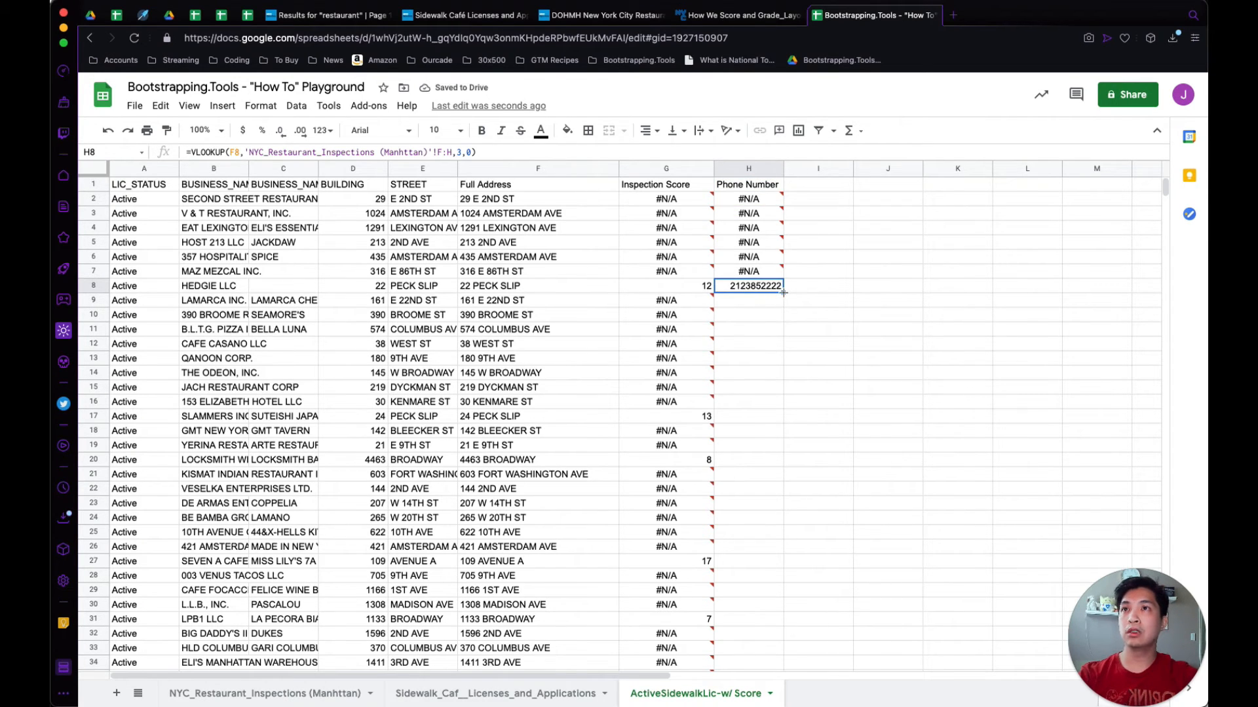
pyautogui.doubleClick(783, 293)
pyautogui.click(703, 421)
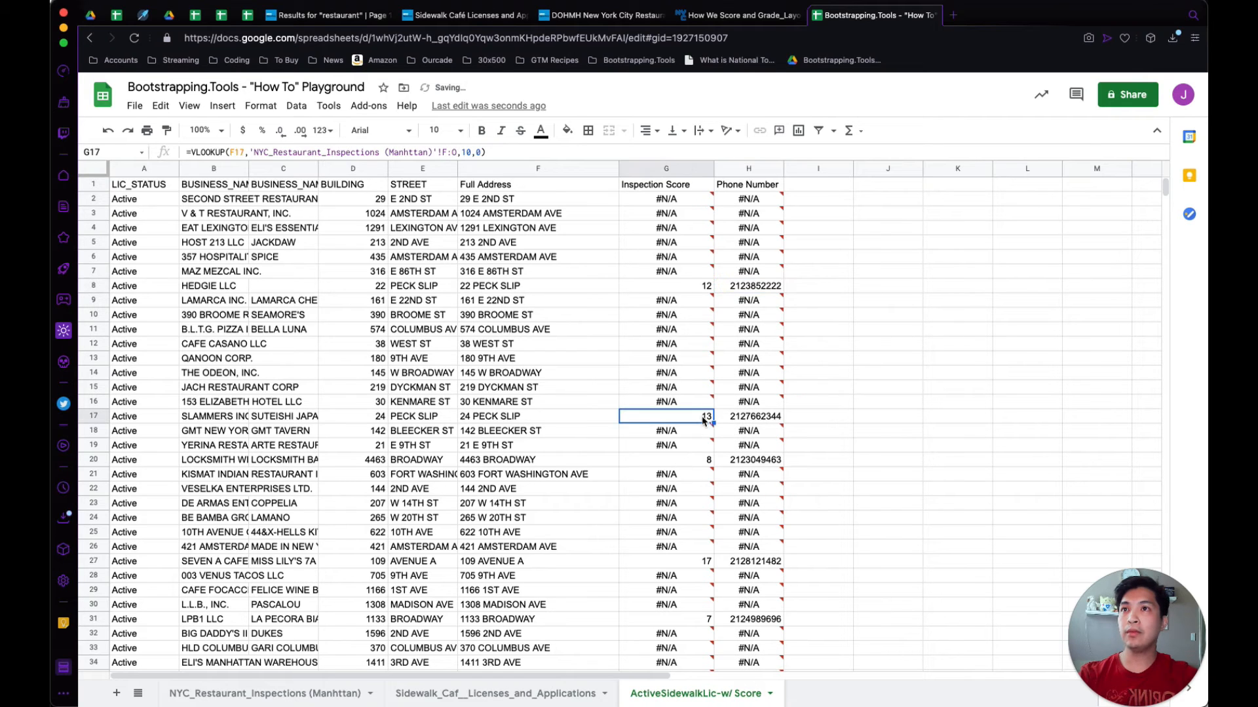
pyautogui.moveTo(703, 421); pyautogui.dragTo(751, 421)
pyautogui.moveTo(707, 464); pyautogui.dragTo(748, 464)
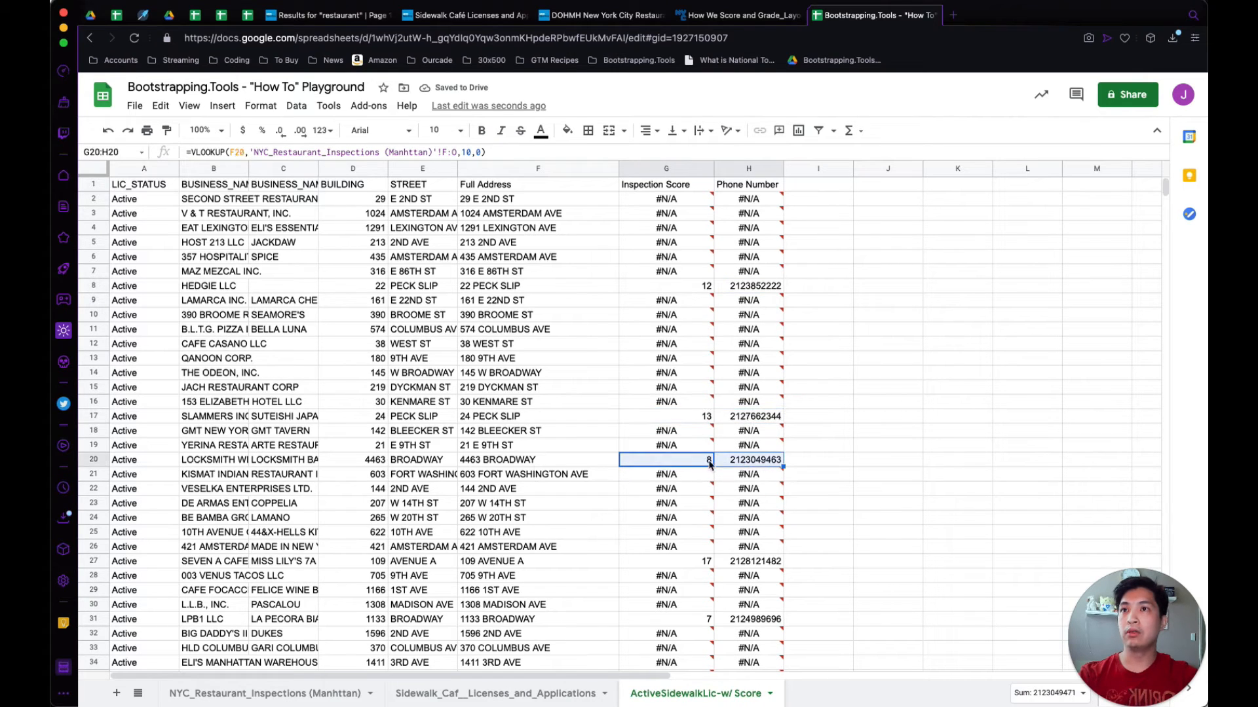
pyautogui.click(539, 464)
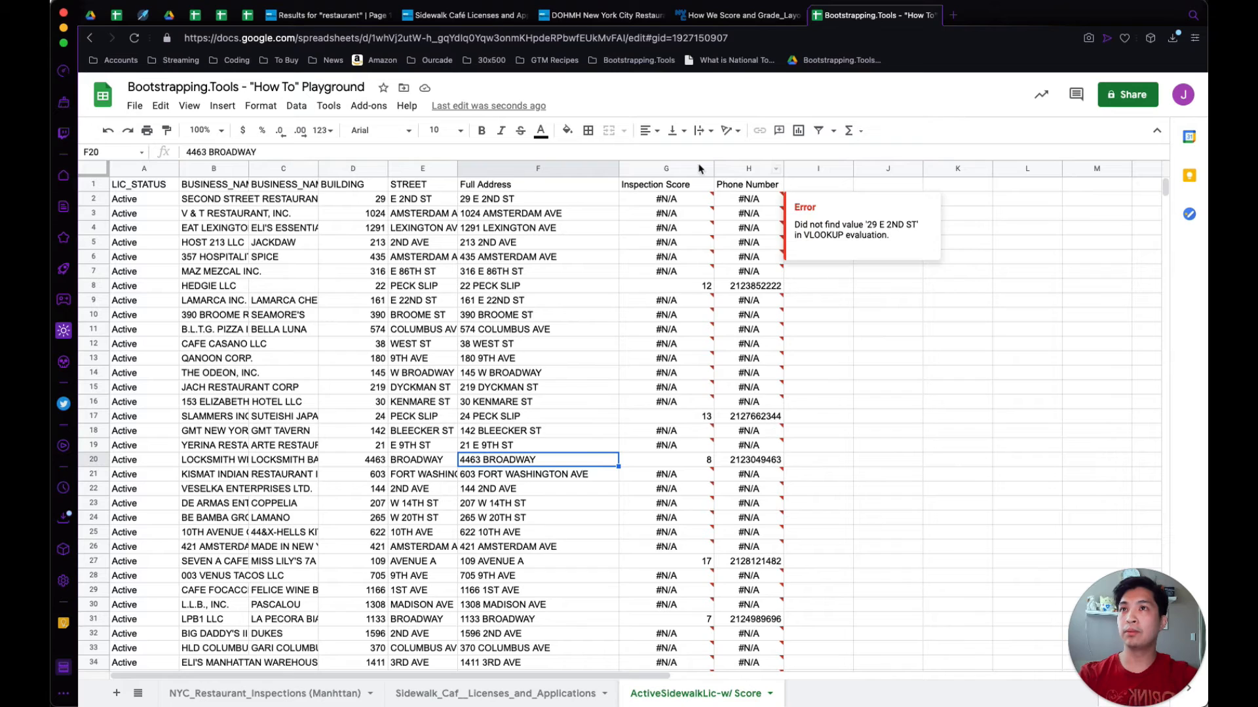
# Step: Wrap the Inspection Score VLOOKUP in G2 in IFNA with an empty string "" as the value for #N/A errors
pyautogui.click(677, 201)
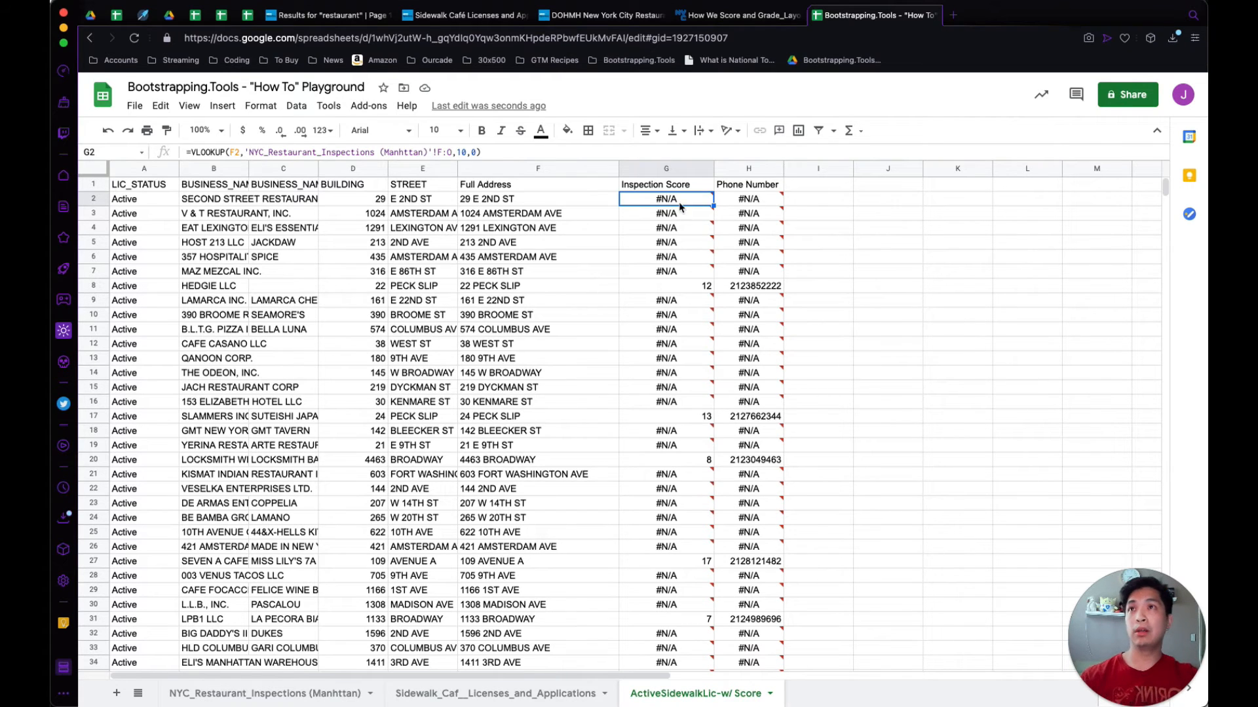
pyautogui.click(215, 151)
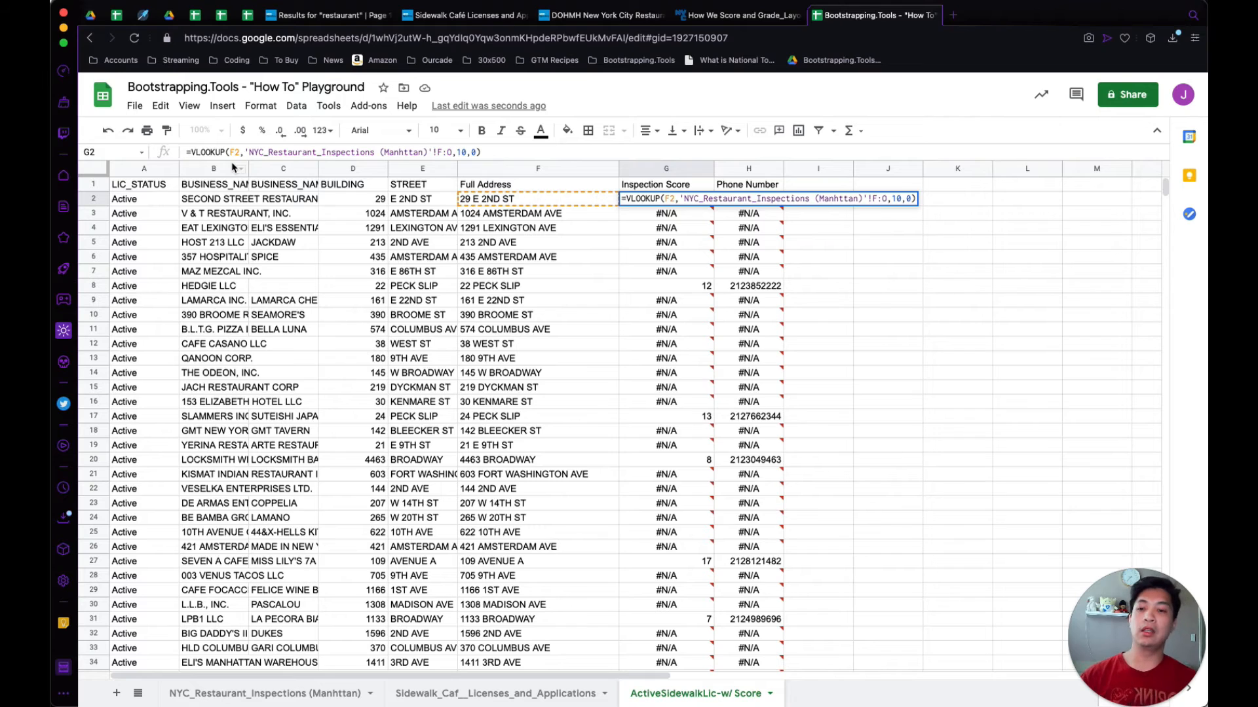
pyautogui.write('IFNA')
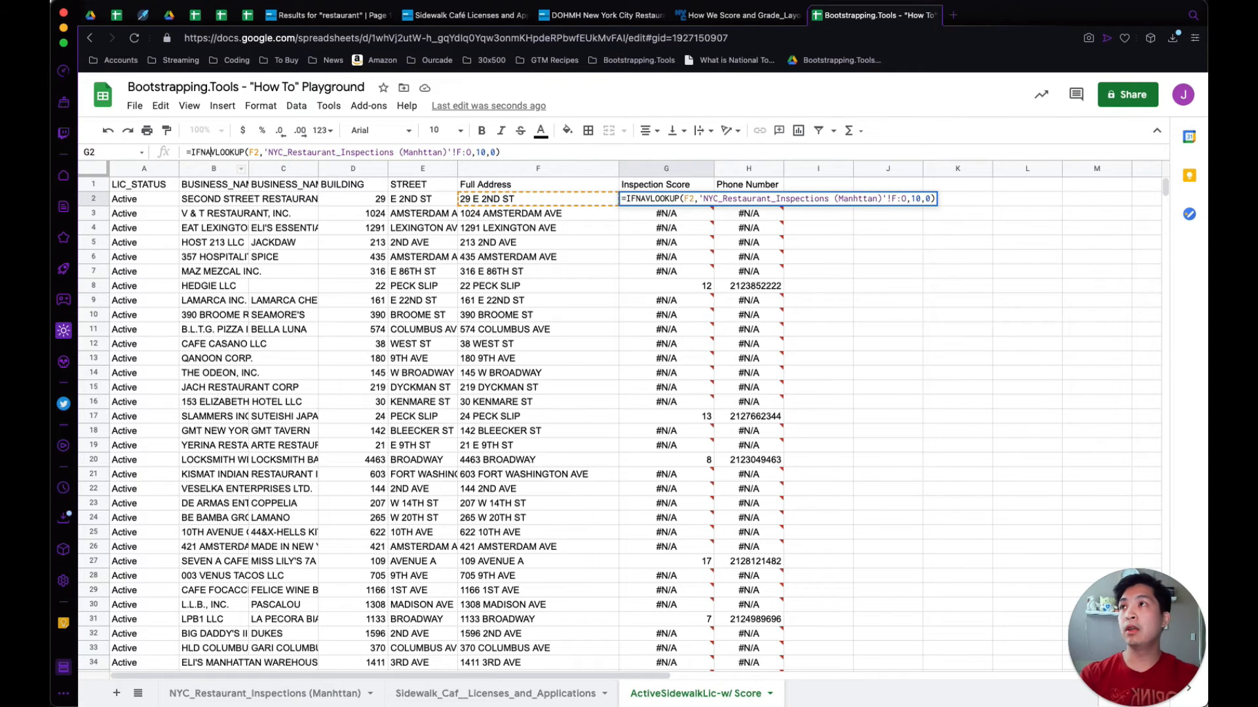
pyautogui.write('(')
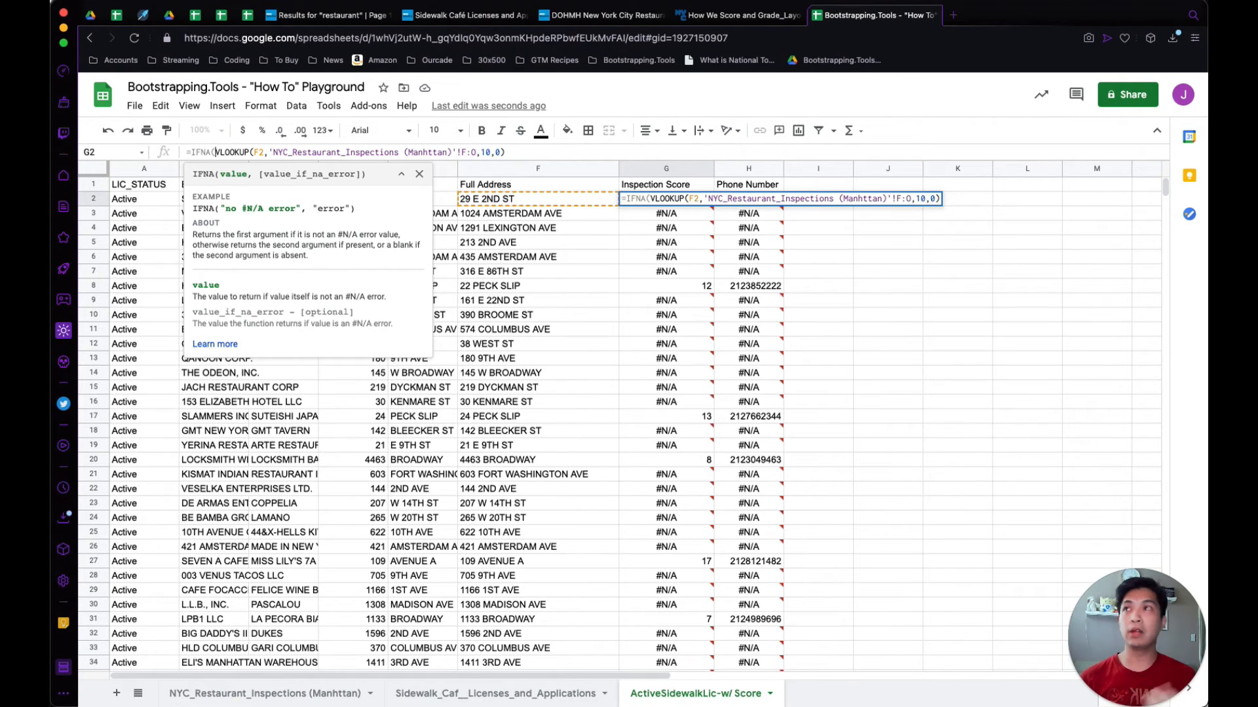
pyautogui.click(505, 153)
pyautogui.write(',')
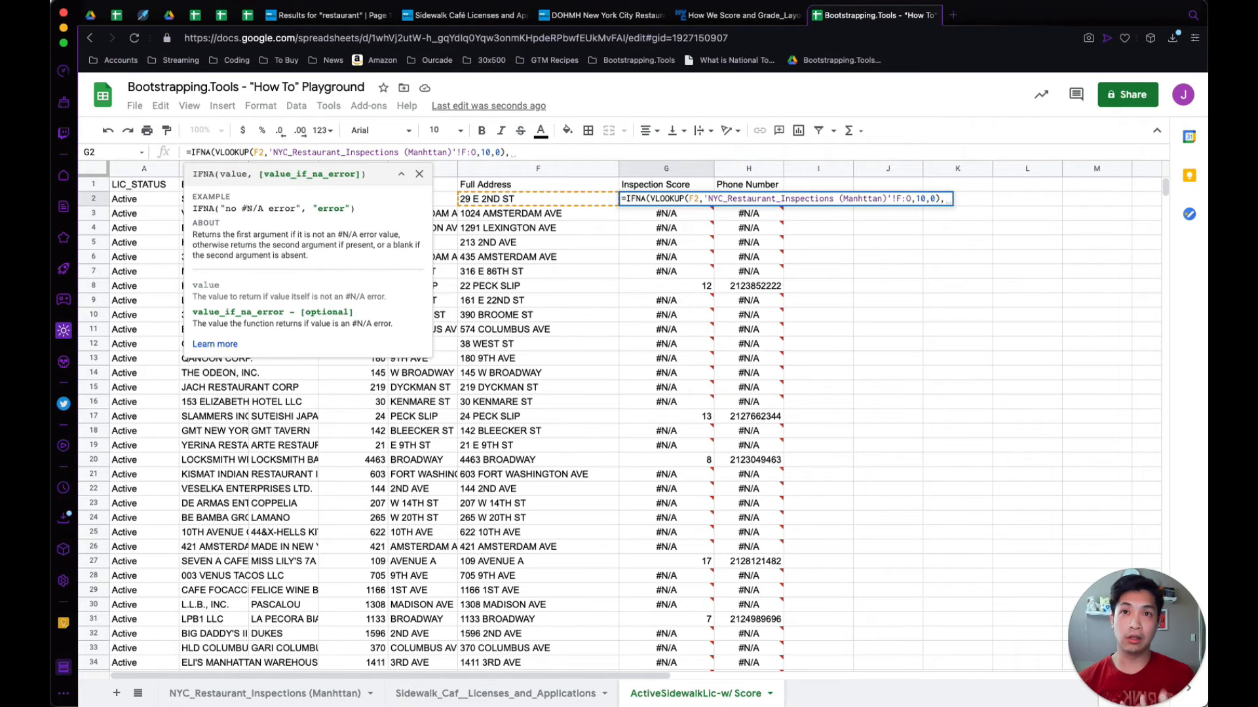
pyautogui.write('""')
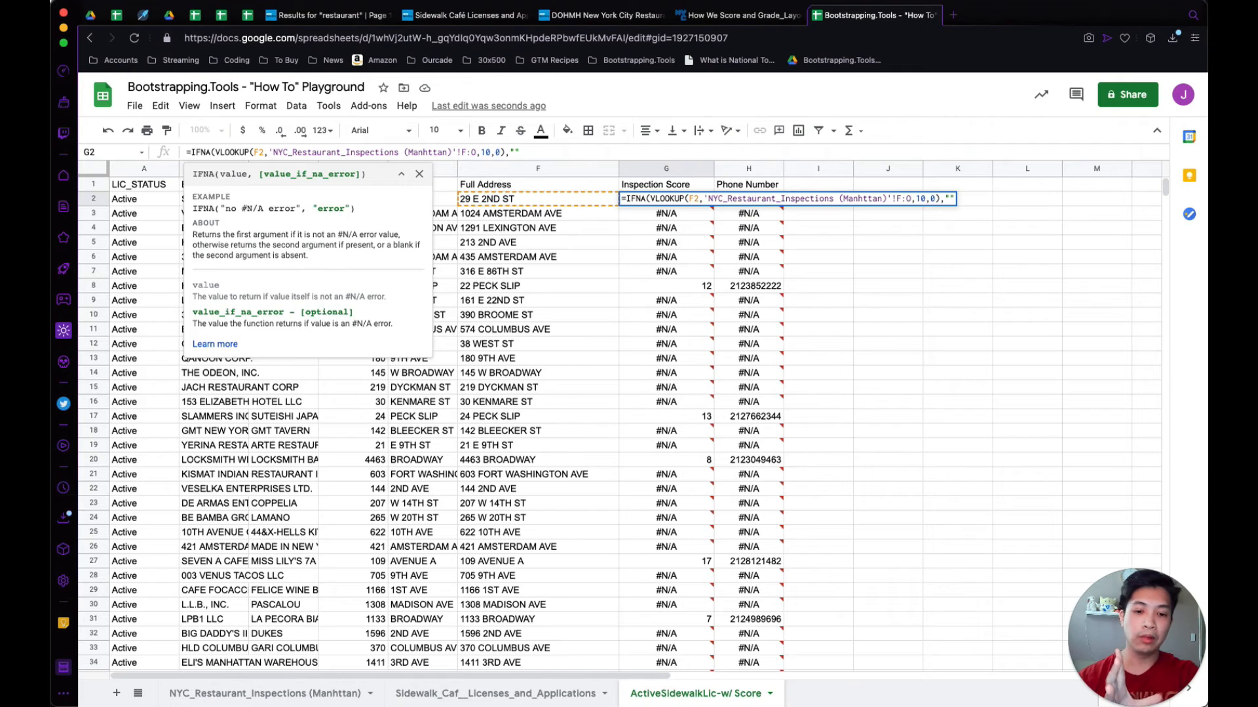
pyautogui.write(')')
pyautogui.press('Return')
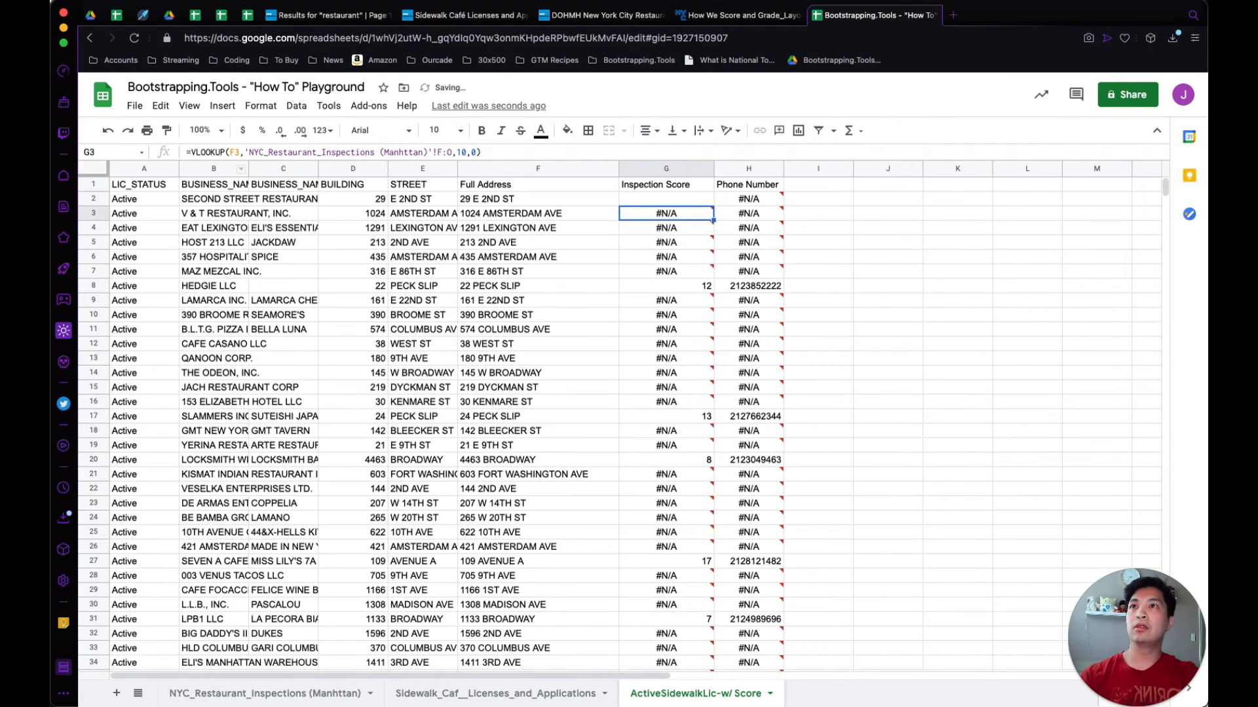
# Step: Wrap the Phone Number VLOOKUP in H2 in IFNA with an empty string "" as the value for #N/A errors
pyautogui.press('Right')
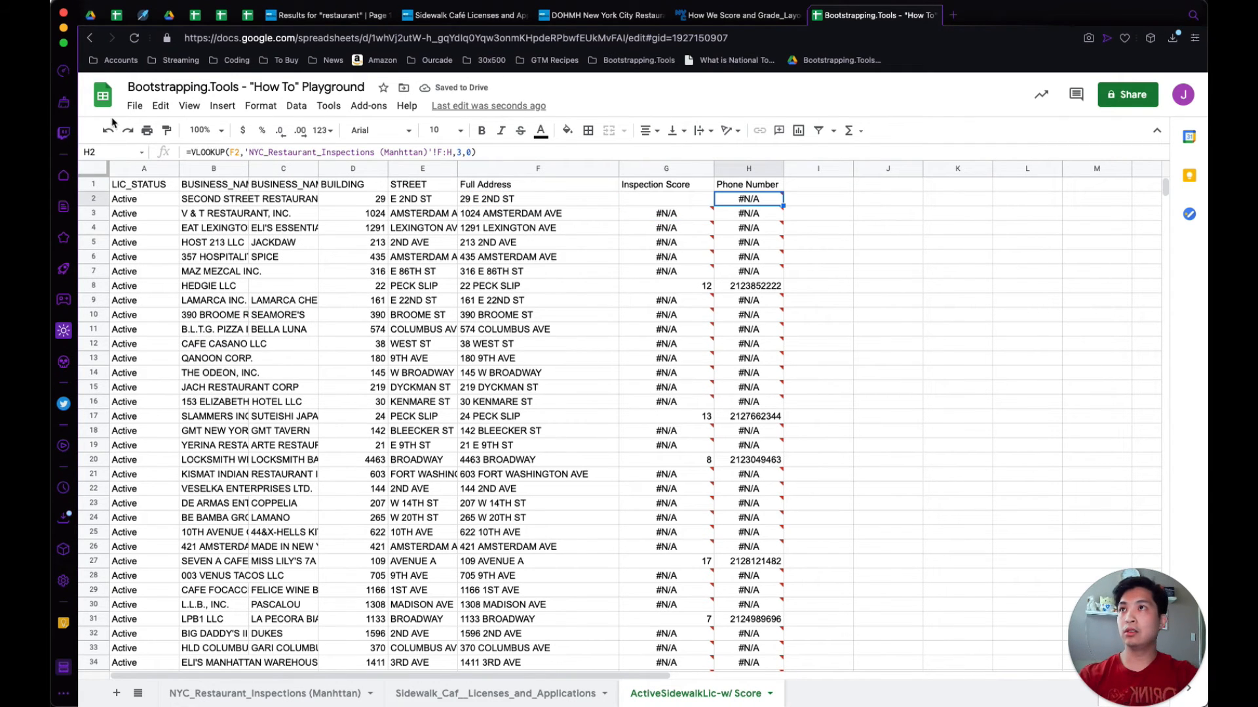
pyautogui.click(190, 152)
pyautogui.write('IFNA(')
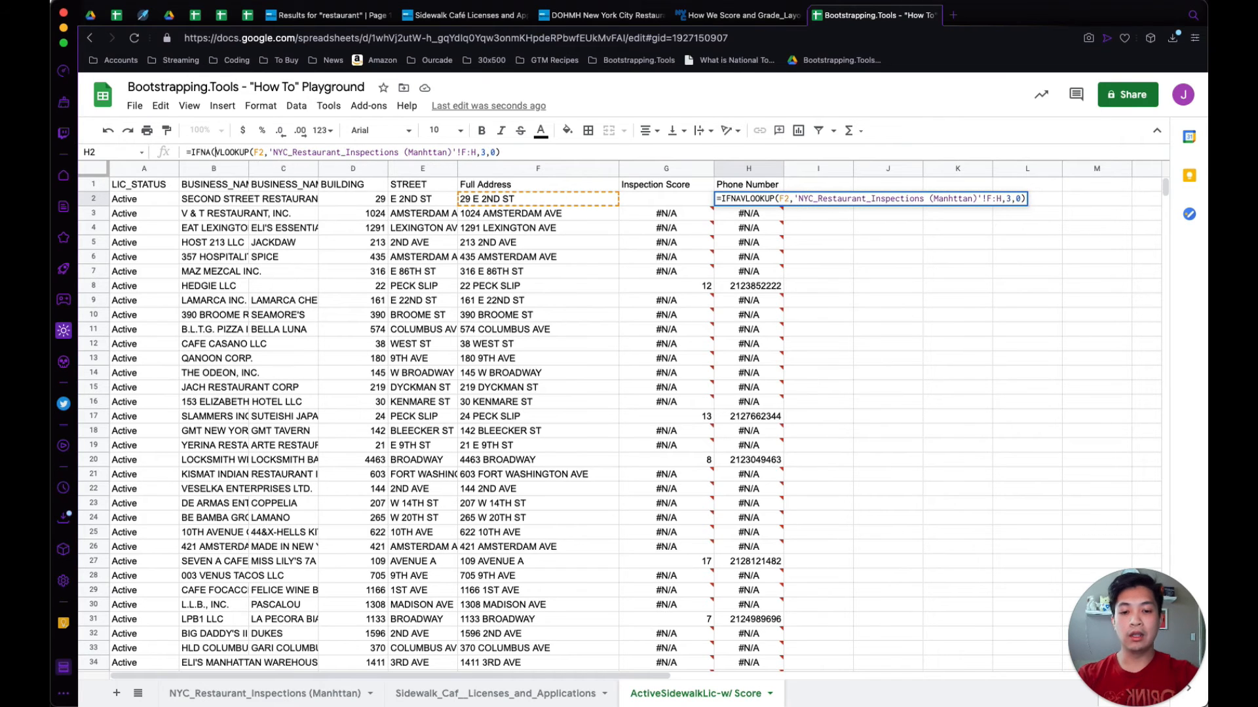
pyautogui.press('super+Right')
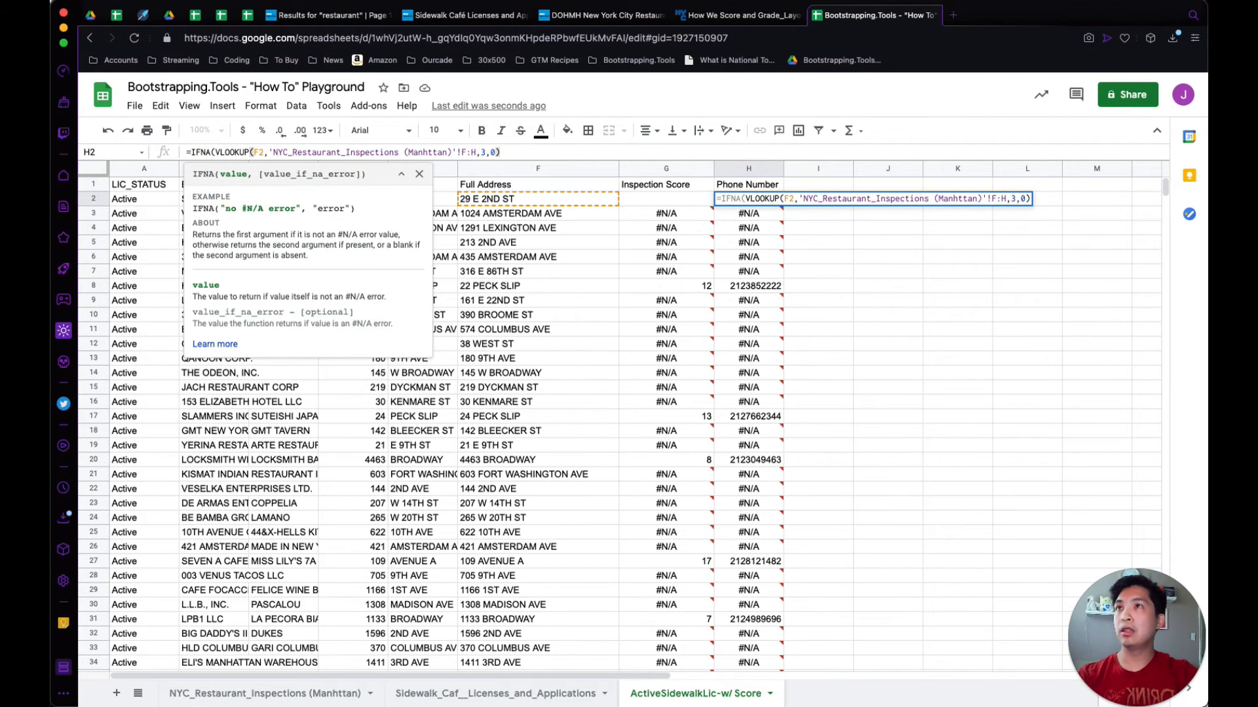
pyautogui.write(',"")')
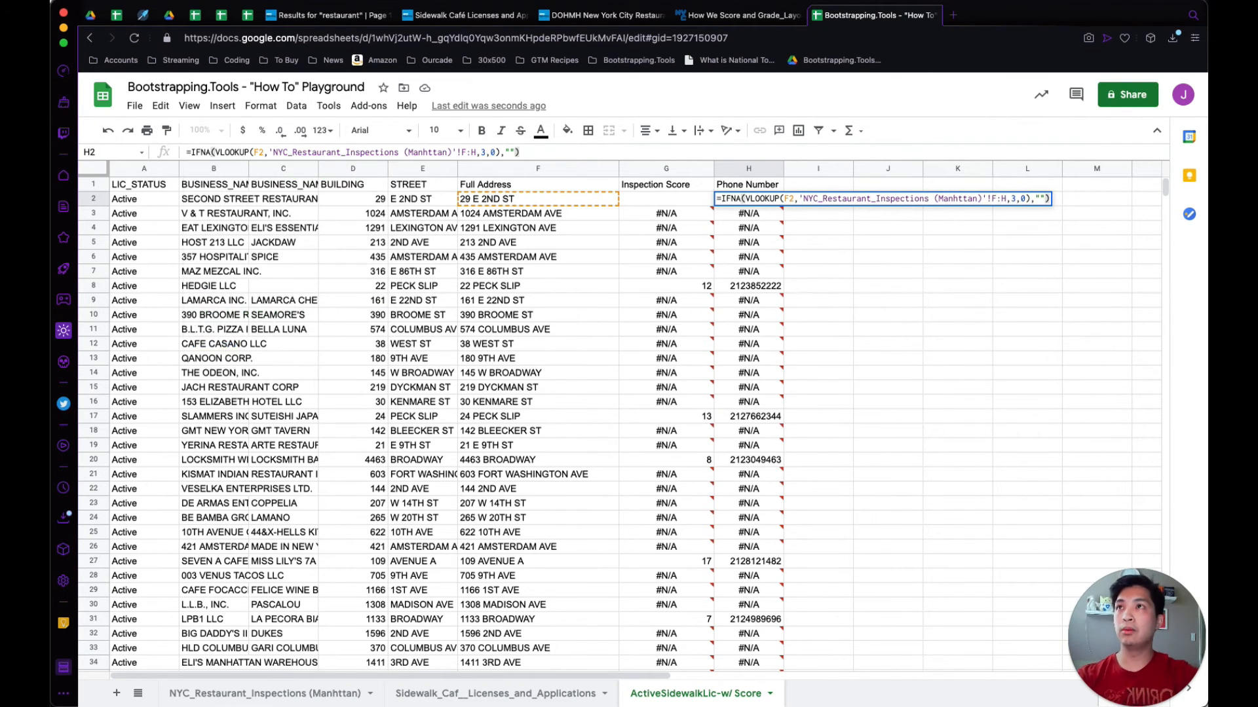
pyautogui.hotkey('shift', 'Tab')
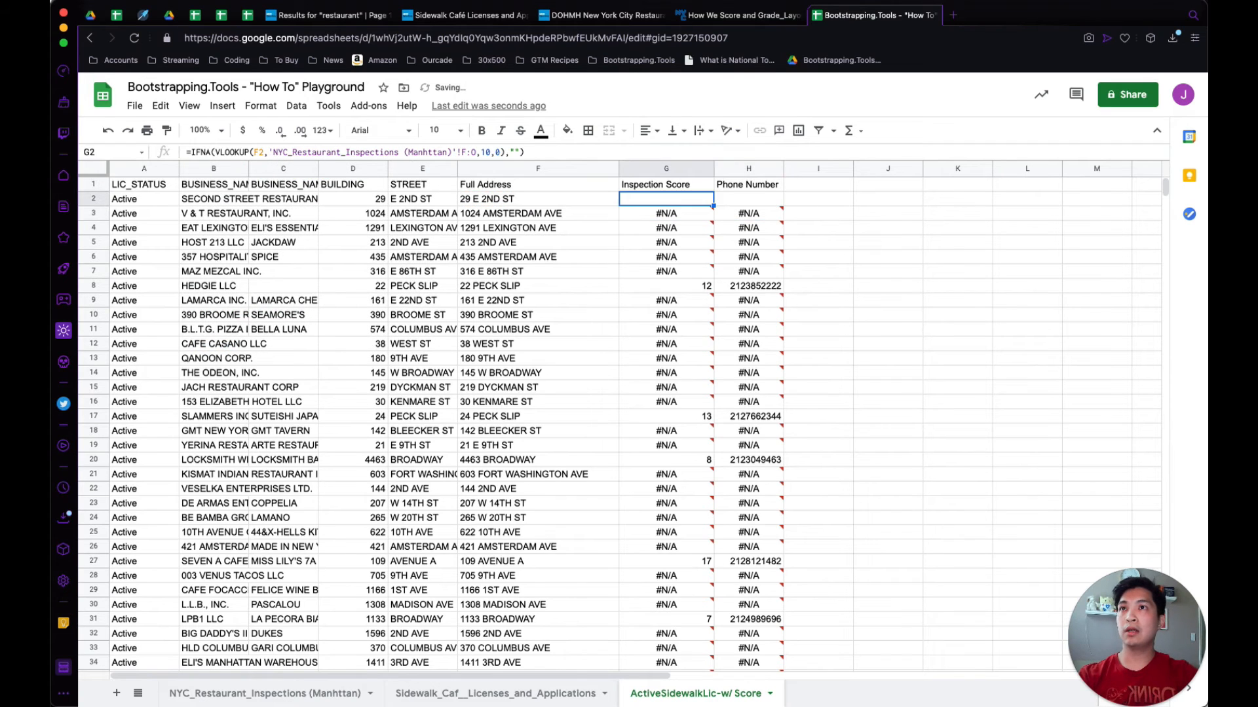
# Step: Copy the IFNA formulas from G2:H2 down both columns through row 302
pyautogui.press('Right')
pyautogui.press('Left')
pyautogui.press('Right')
pyautogui.press('Left')
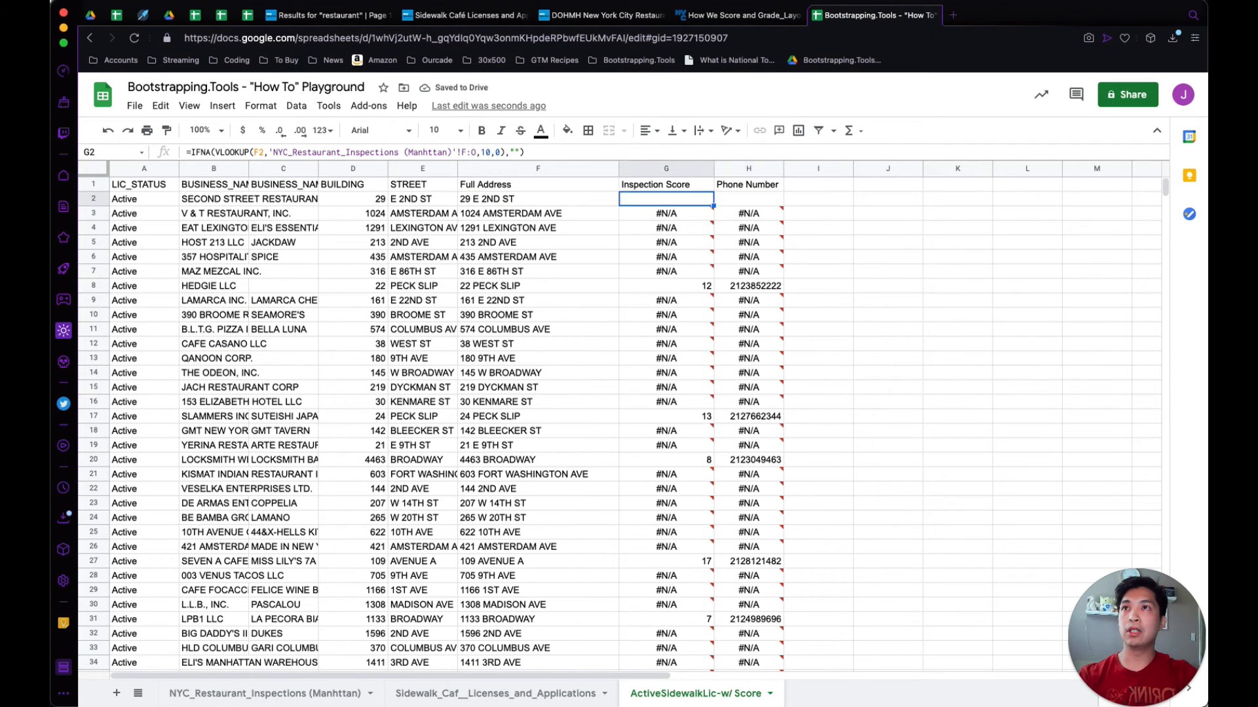
pyautogui.hotkey('shift', 'Right')
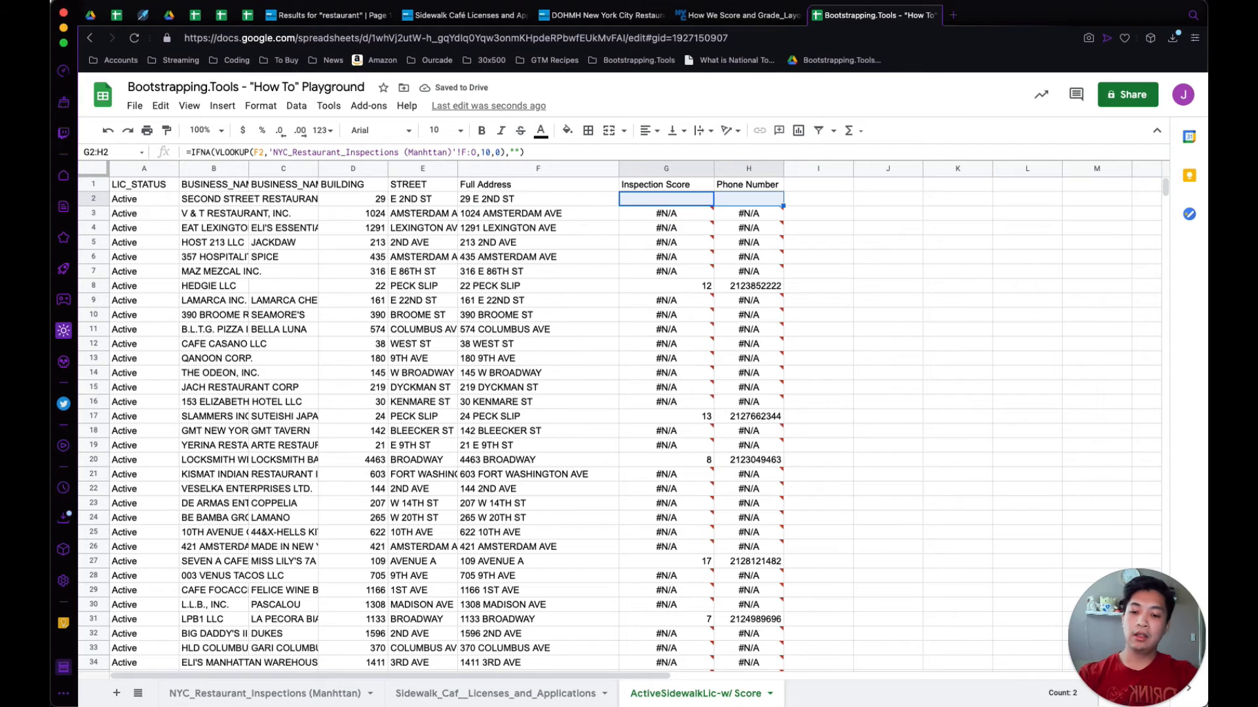
pyautogui.hotkey('ctrl', 'shift', 'Down')
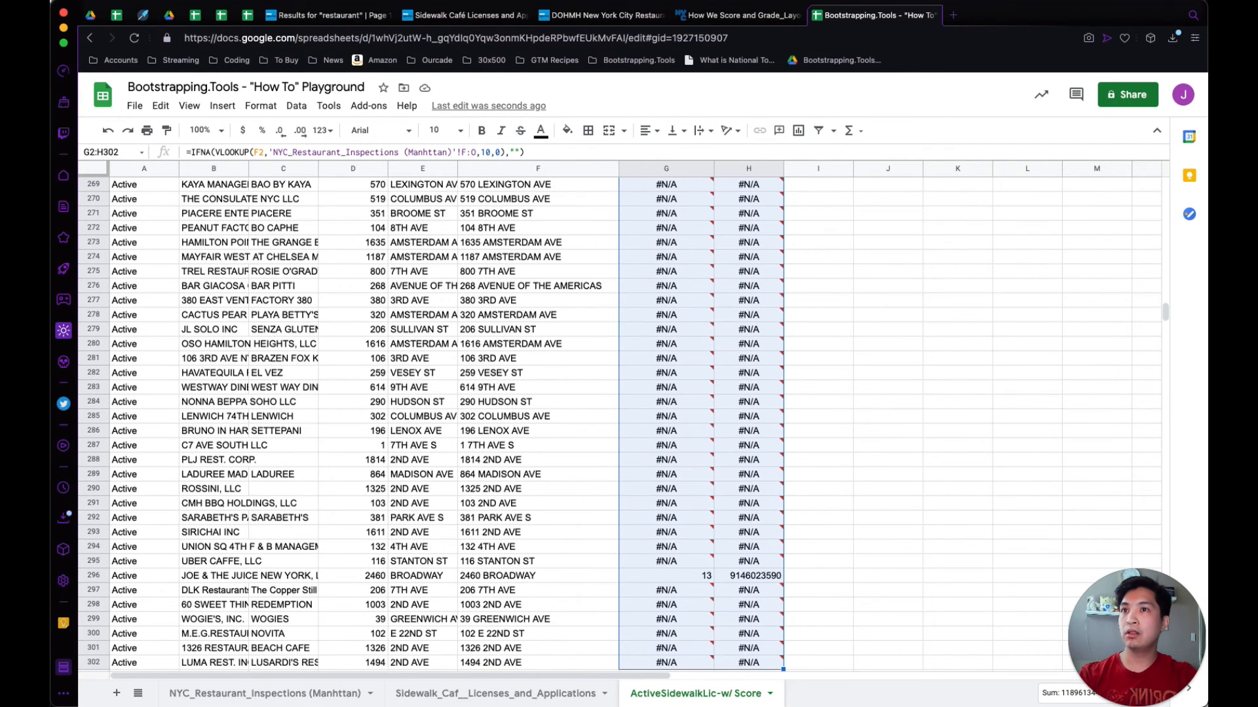
pyautogui.hotkey('ctrl', 'Up')
pyautogui.press('Down')
pyautogui.hotkey('shift', 'Right')
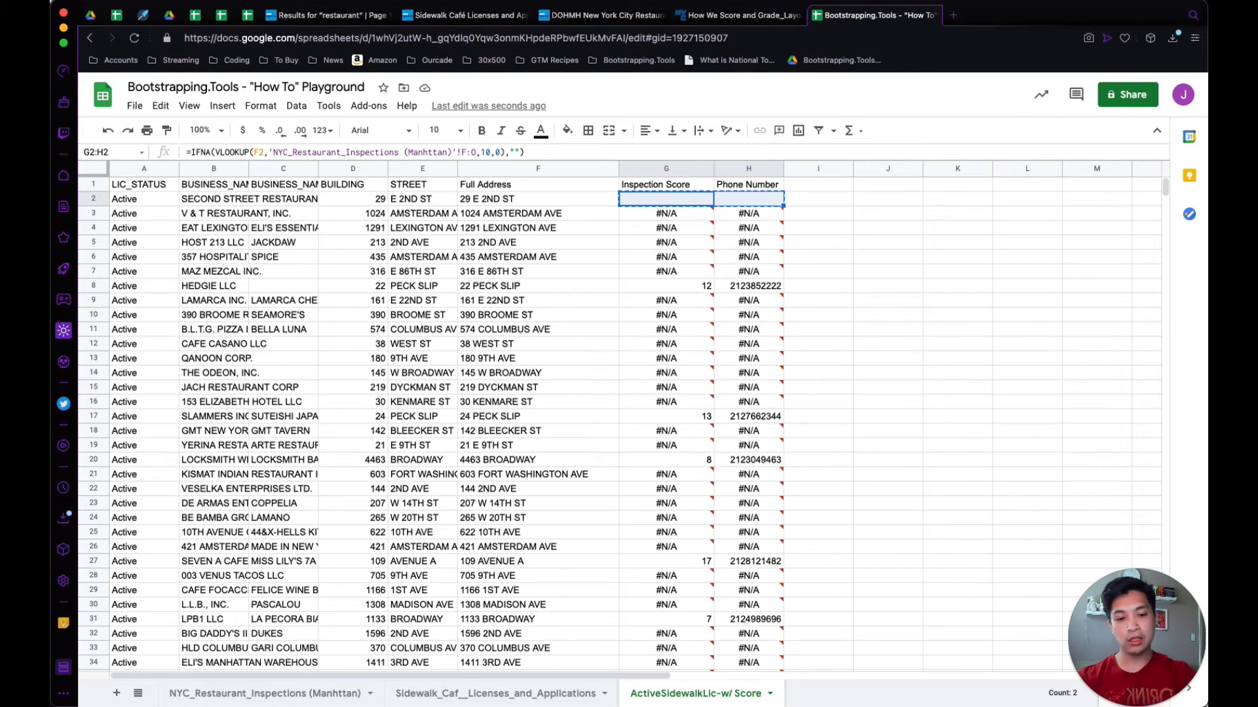
pyautogui.hotkey('ctrl', 'shift', 'Down')
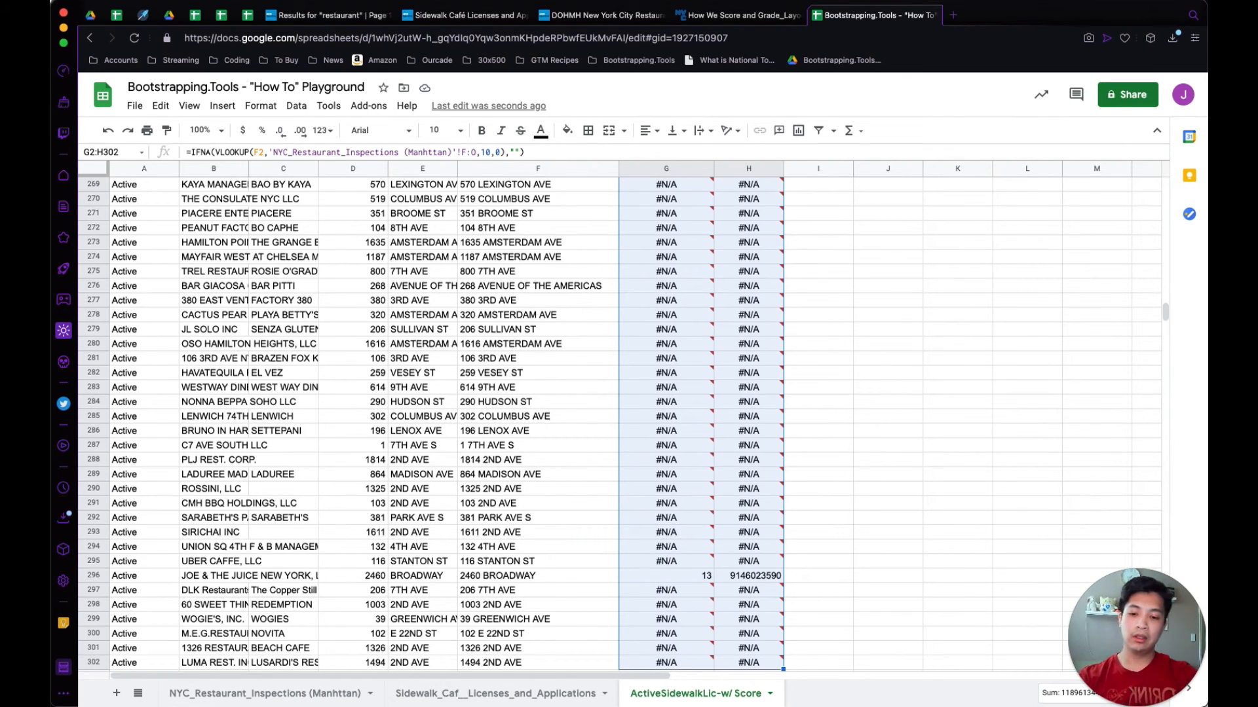
pyautogui.press('super+v')
pyautogui.press('super+Up')
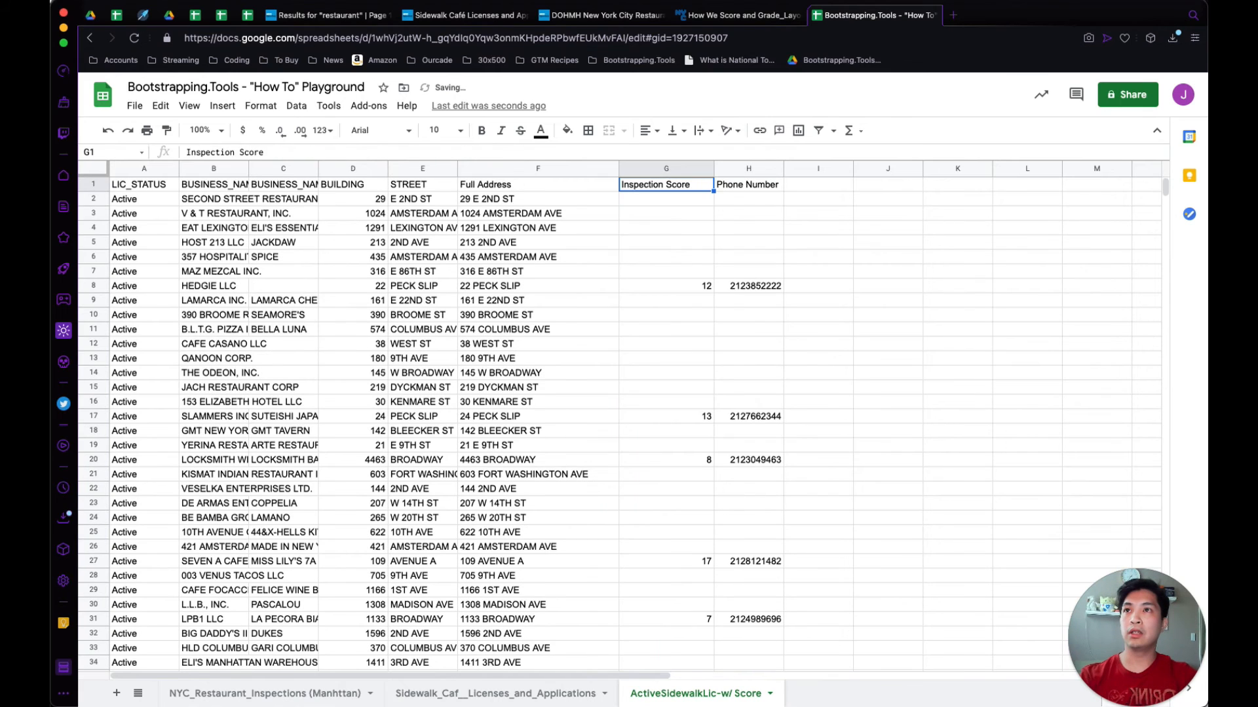
# Step: Check the Inspection Score and Phone Number cells in rows 2 to 9 against their full addresses
pyautogui.press('Down')
pyautogui.press('Down')
pyautogui.press('Down')
pyautogui.press('Down')
pyautogui.press('Down')
pyautogui.press('Down')
pyautogui.press('Right')
pyautogui.press('Up')
pyautogui.press('Left')
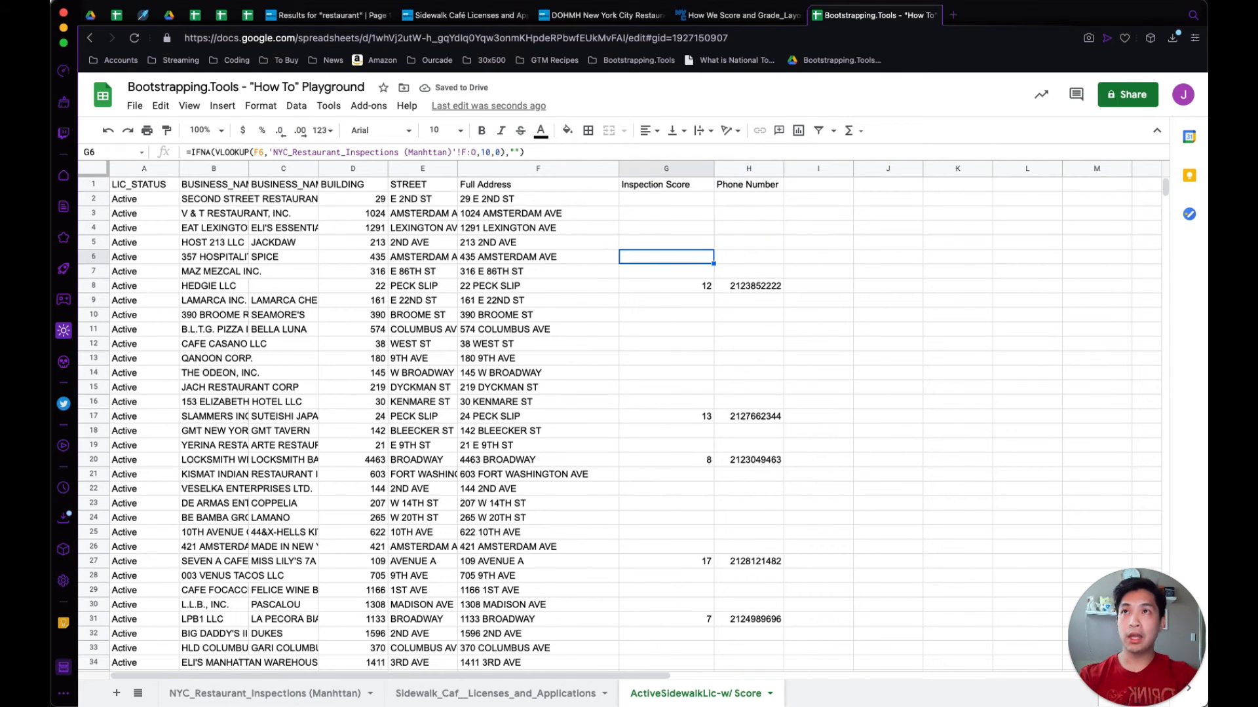
pyautogui.press('Right')
pyautogui.press('Down')
pyautogui.press('Left')
pyautogui.press('Left')
pyautogui.press('Down')
pyautogui.press('Down')
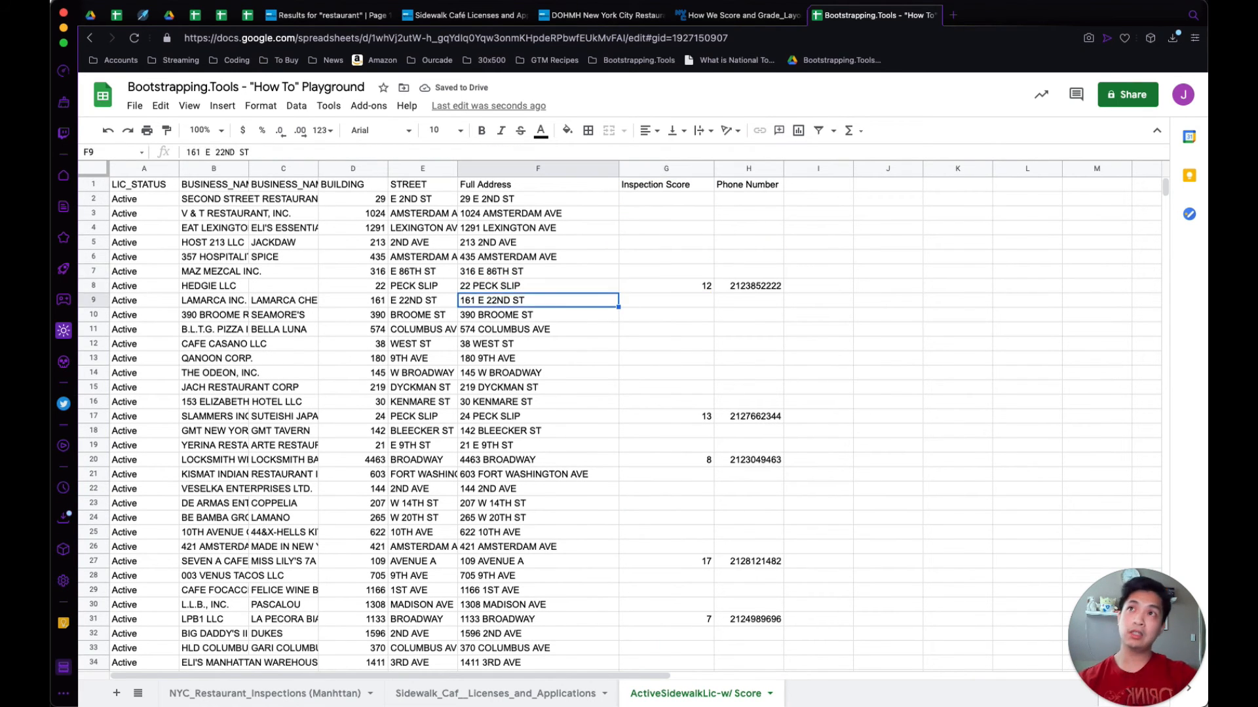
pyautogui.press('Right')
pyautogui.press('Up')
pyautogui.press('Right')
pyautogui.press('Left')
pyautogui.press('Right')
pyautogui.press('Down')
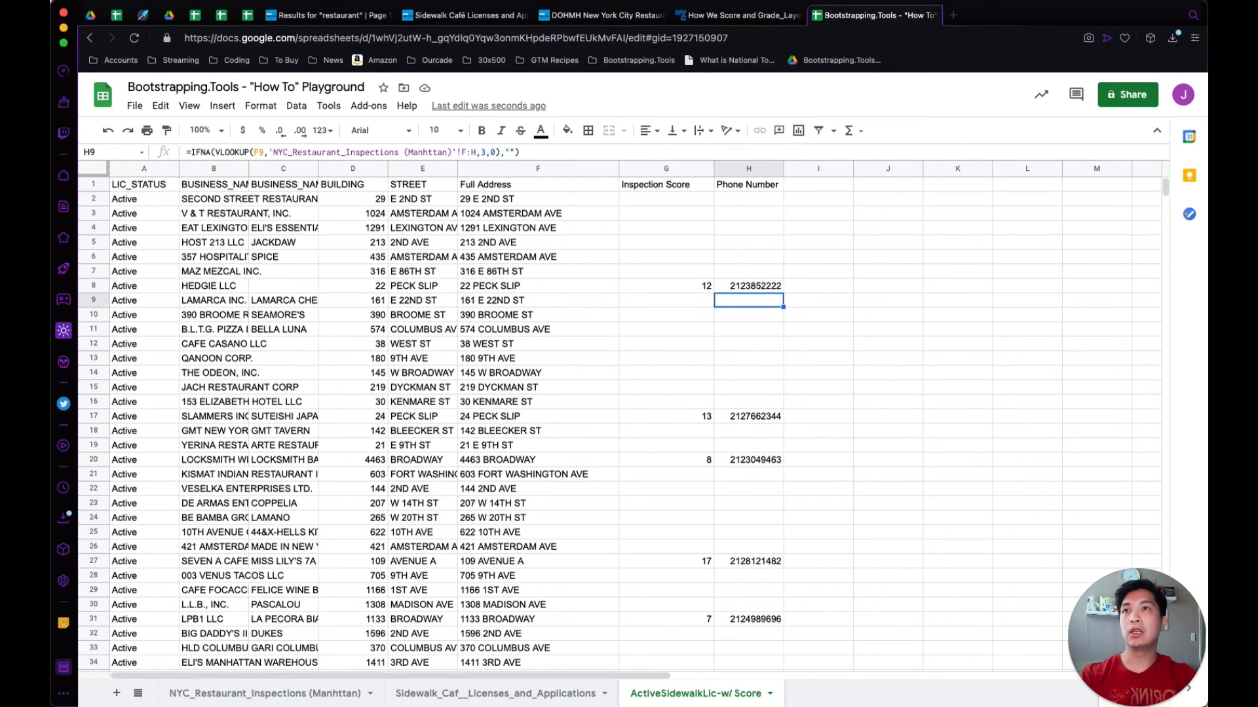
# Step: Examine the Inspection Score and Phone Number cells from row 10 down to the 24 PECK SLIP license in row 17
pyautogui.press('Down')
pyautogui.press('Left')
pyautogui.press('Down')
pyautogui.press('Down')
pyautogui.press('Down')
pyautogui.press('Down')
pyautogui.press('Down')
pyautogui.press('Down')
pyautogui.press('Down')
pyautogui.press('Right')
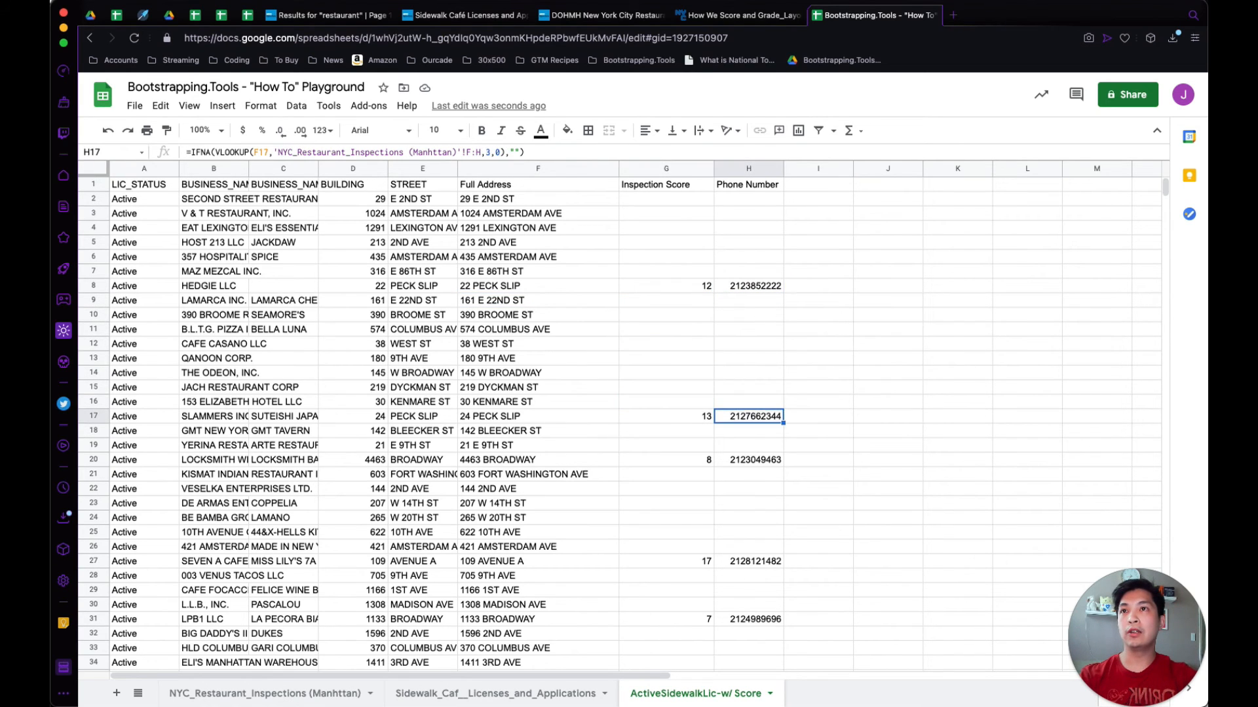
pyautogui.press('Left')
pyautogui.press('Right')
pyautogui.press('Left')
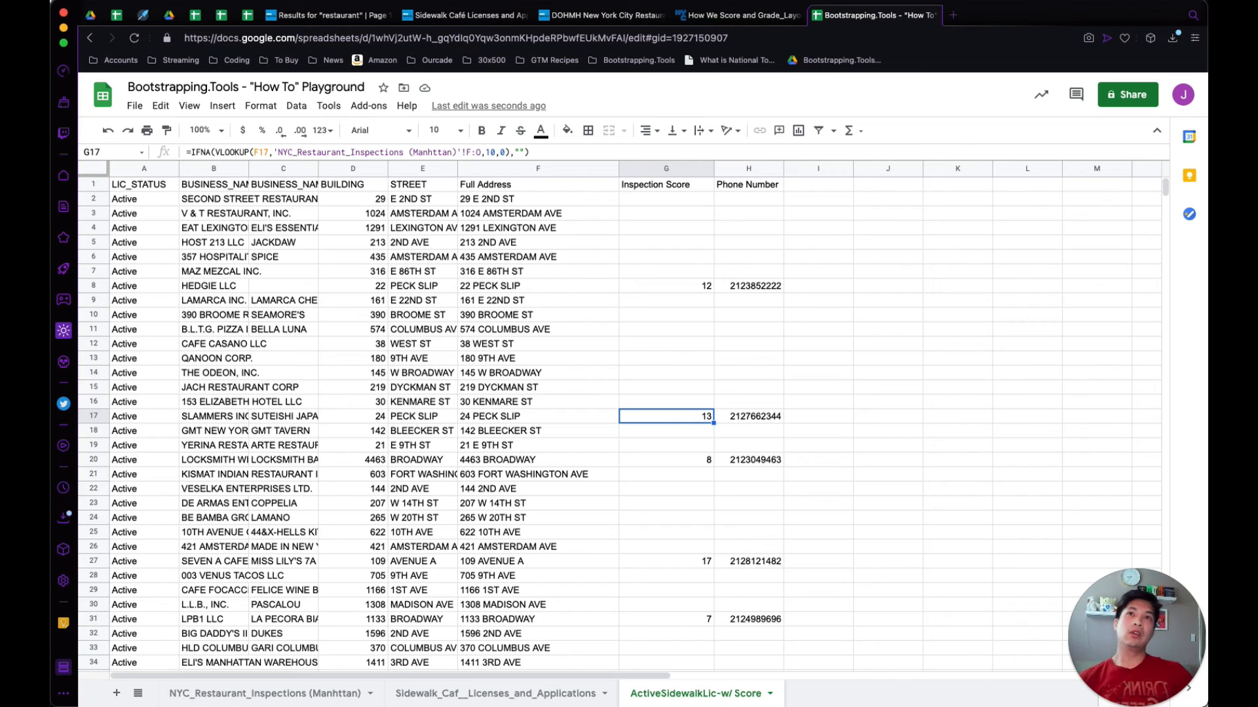